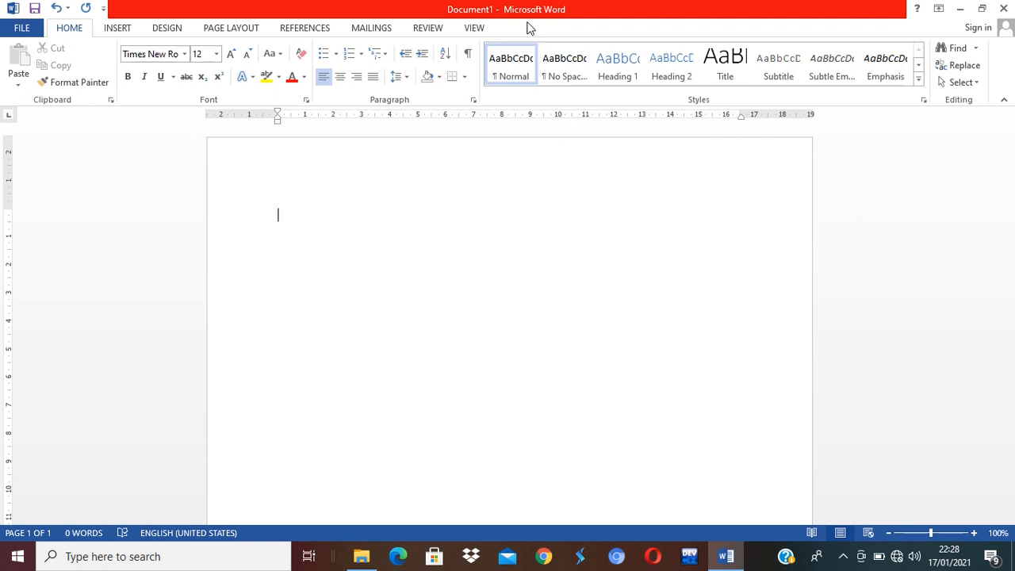
Set a right-aligned tab stop at 15 cm with the dotted leader (option 2)
left_click(473, 102)
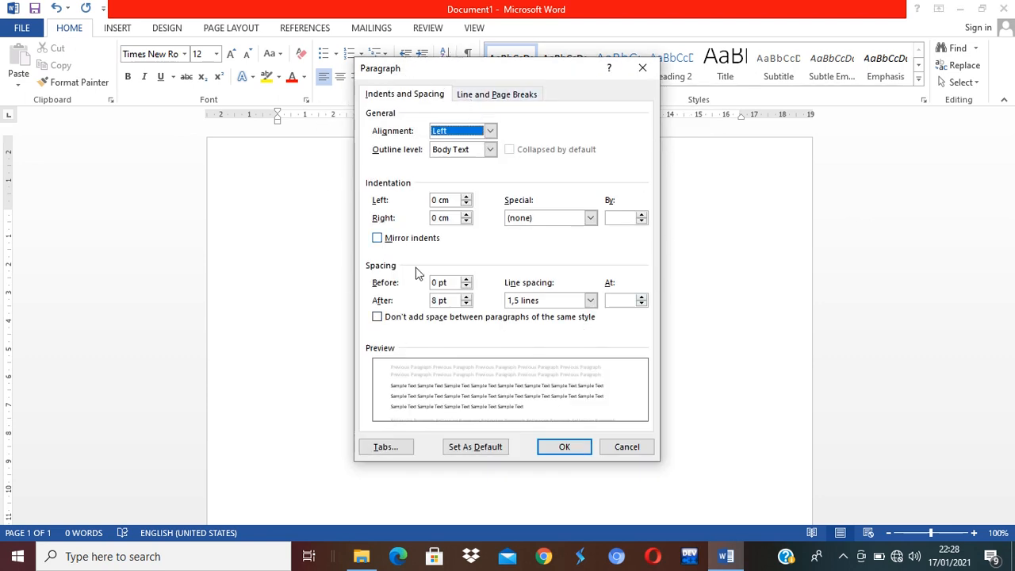
left_click(385, 449)
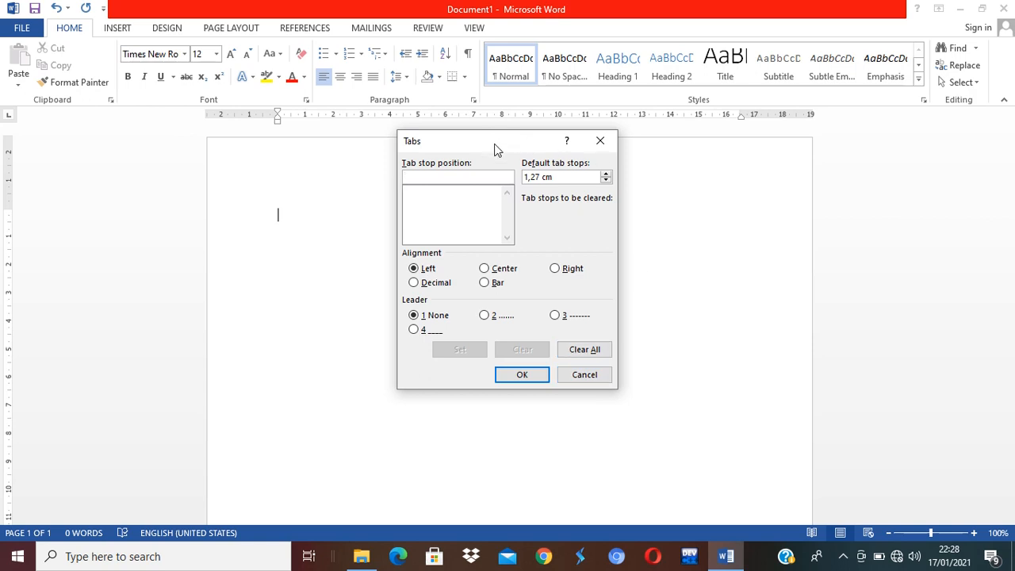
left_click_drag(495, 139, 496, 205)
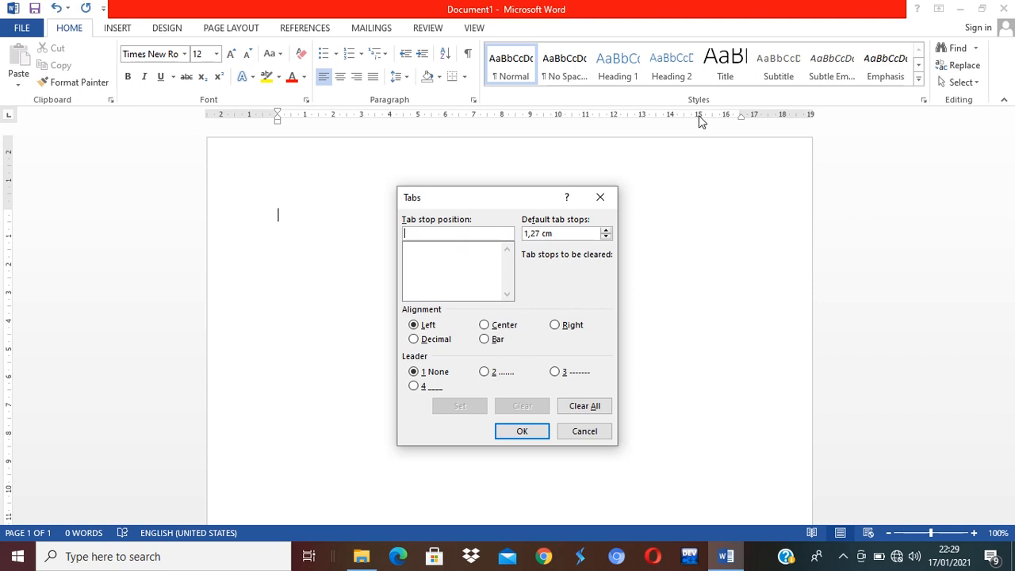
type("15")
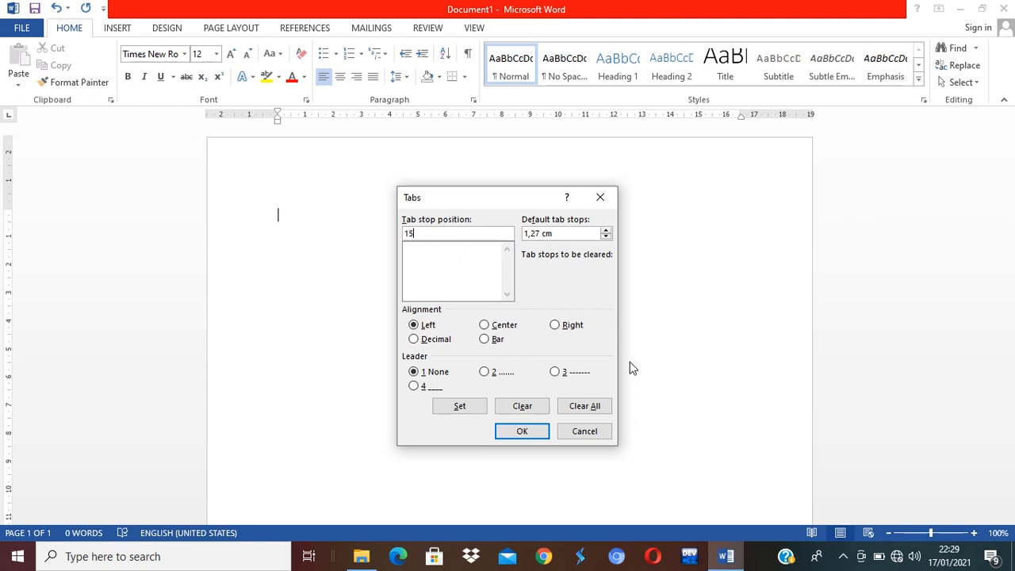
left_click(558, 326)
left_click(503, 375)
left_click(469, 414)
Add a second right-aligned tab stop at 16 cm without a leader and apply the tab settings
type("16")
left_click(574, 326)
left_click(460, 408)
left_click(522, 433)
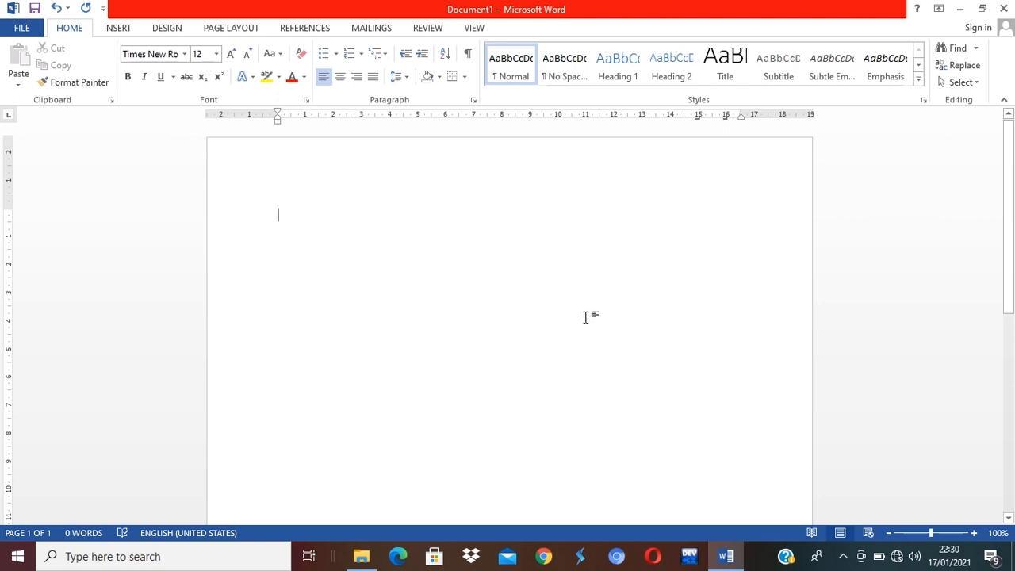
Enter the centred bold title "DAFTAR ISI" on the first line and start a new line below it
left_click(343, 83)
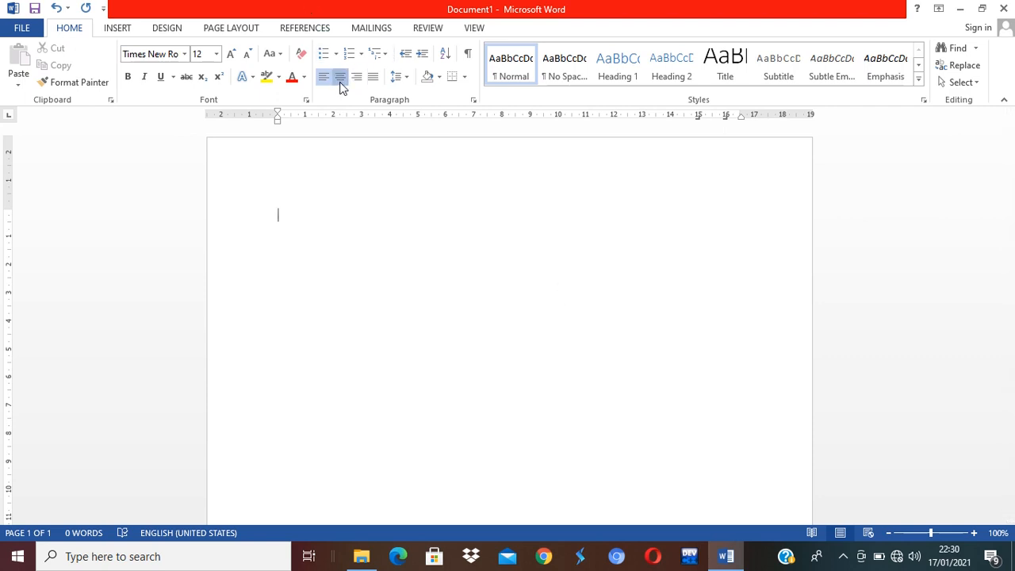
key("ctrl+b")
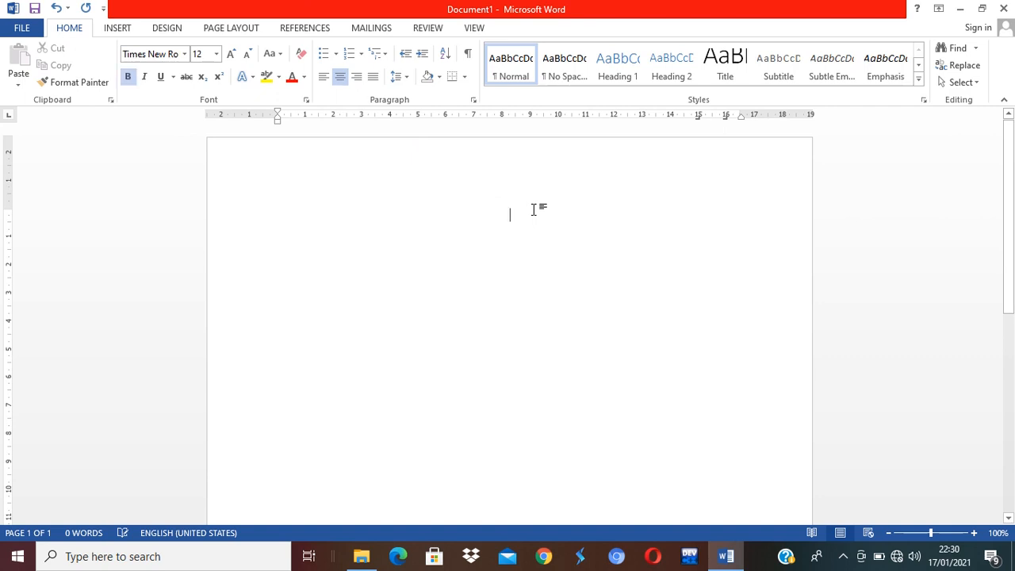
type("DAFTAR")
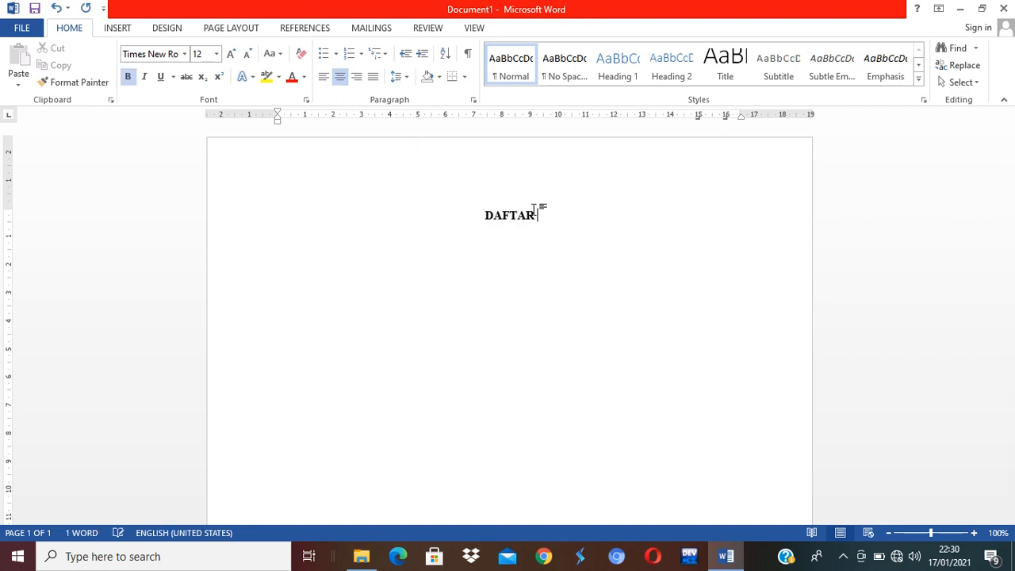
type(" ISI")
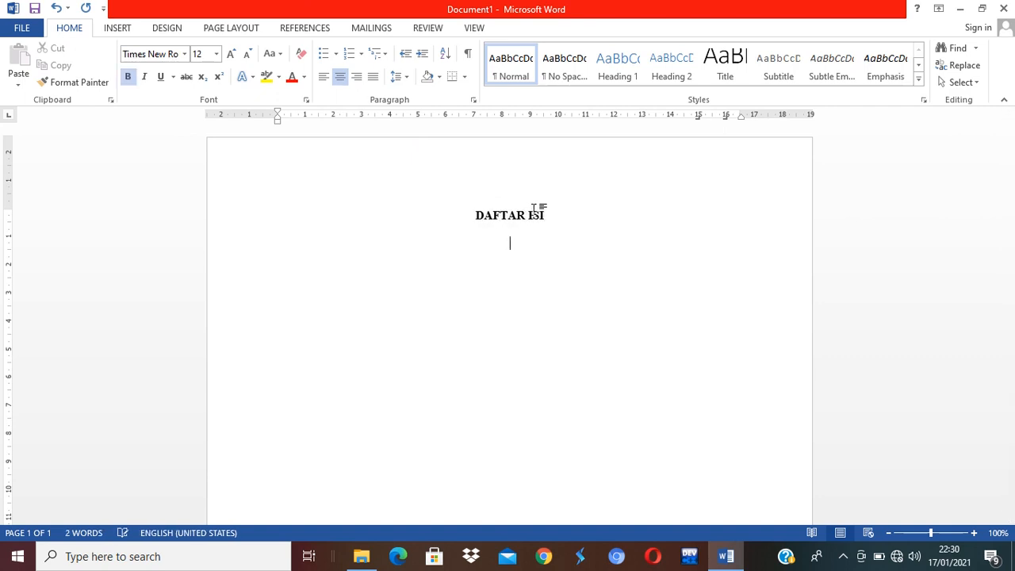
key("Return")
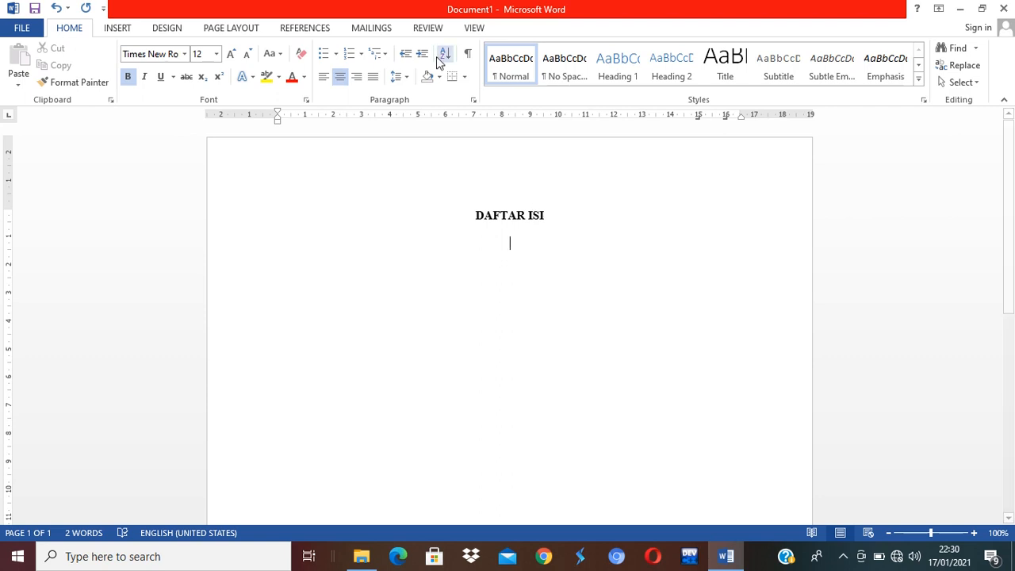
Justify the line below the title and add the entries "COVER" and "ABSTRAK" on separate lines
key("ctrl+j")
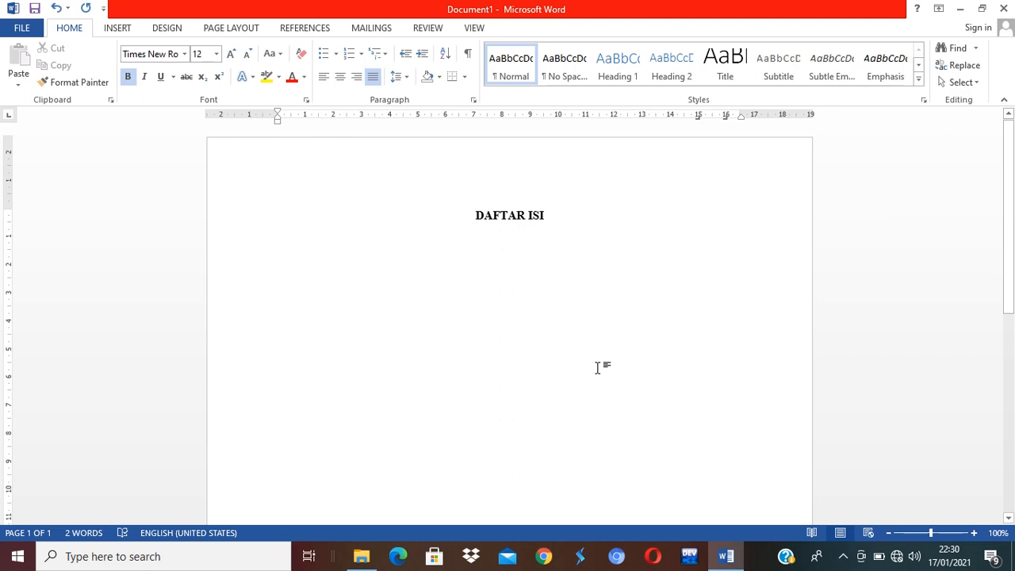
type("COVEVR")
key("BackSpace")
key("BackSpace")
type("R ")
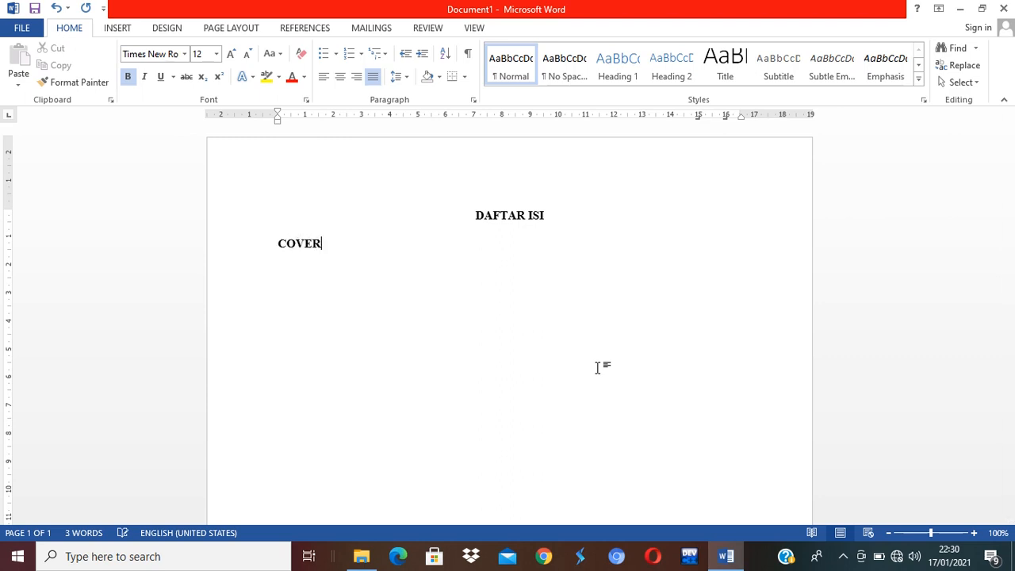
type("ABSTRA")
type("K ")
Add the entry "KATA PENGANTAR" with a dotted leader and page number i
type("KATA PENG")
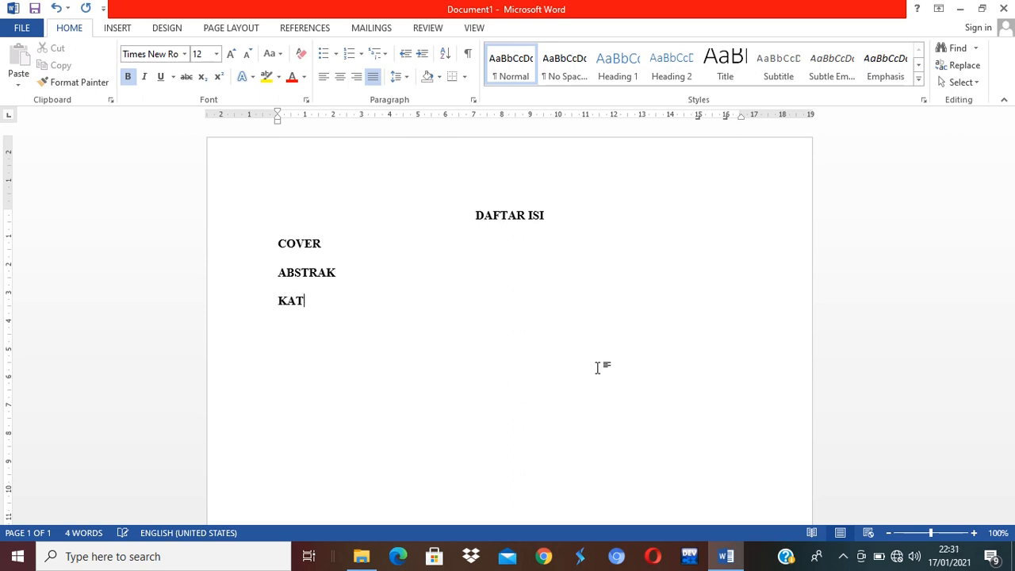
type("R")
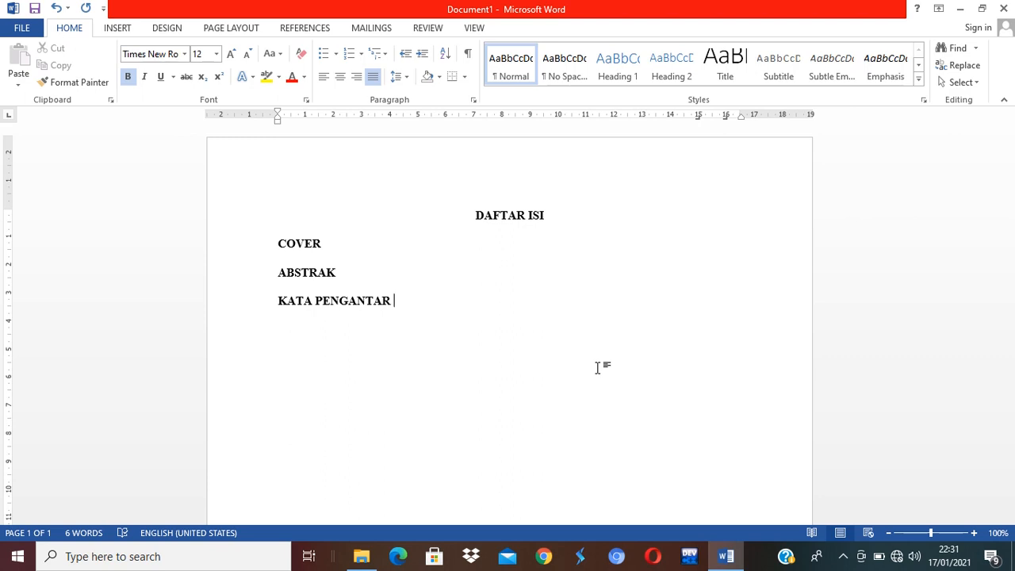
key("Tab")
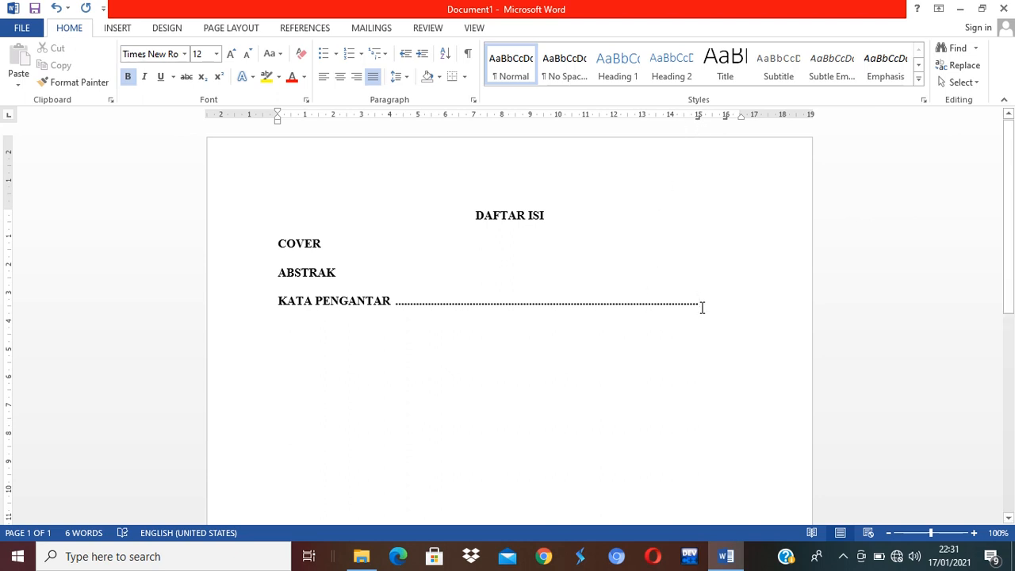
key("Tab")
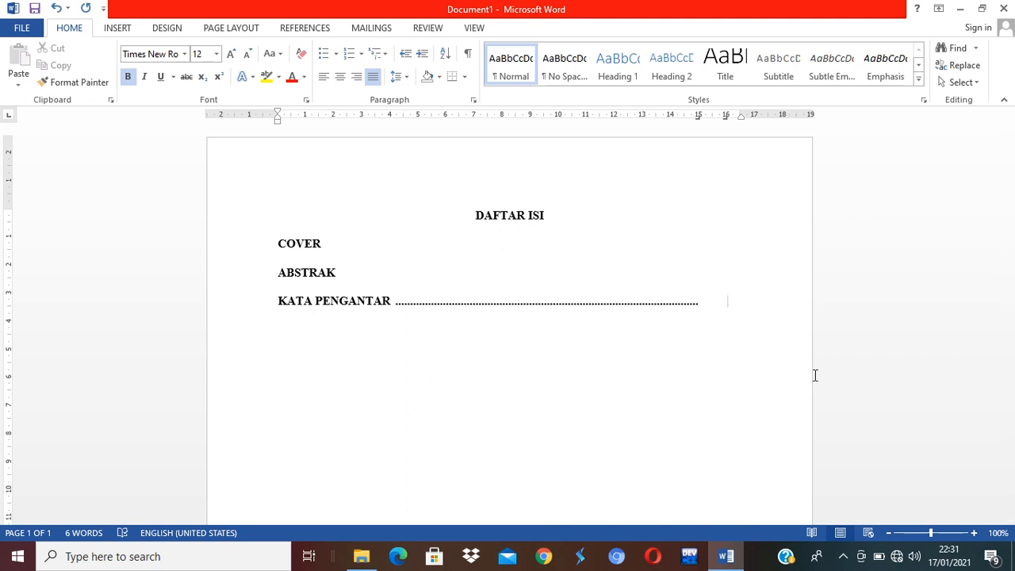
type("i")
Add the entry "DAFTAR ISI" below KATA PENGANTAR with a dotted leader and page number iii
type("DAFTAR I")
type("SI")
key("Tab")
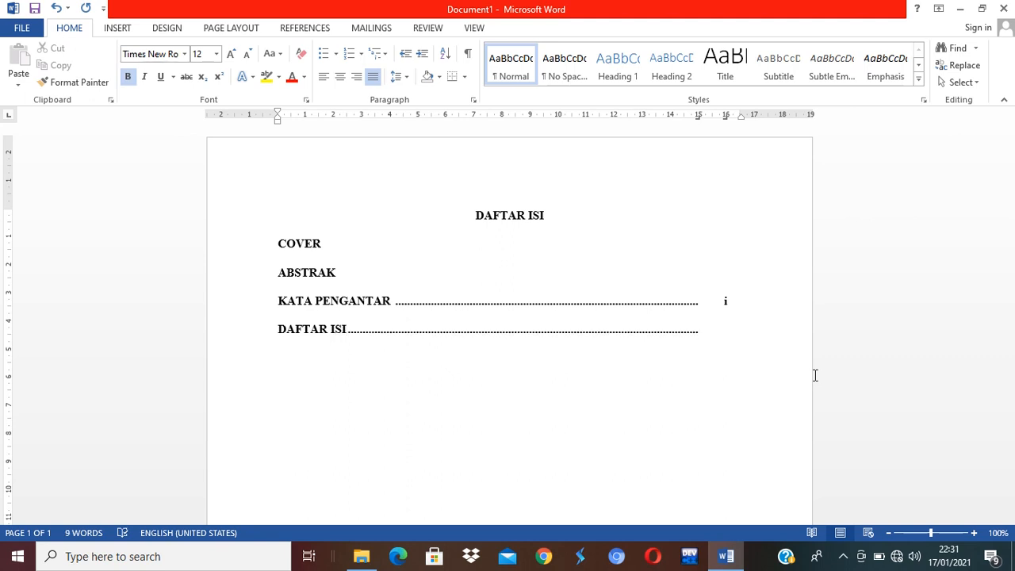
key("Tab")
type("ii")
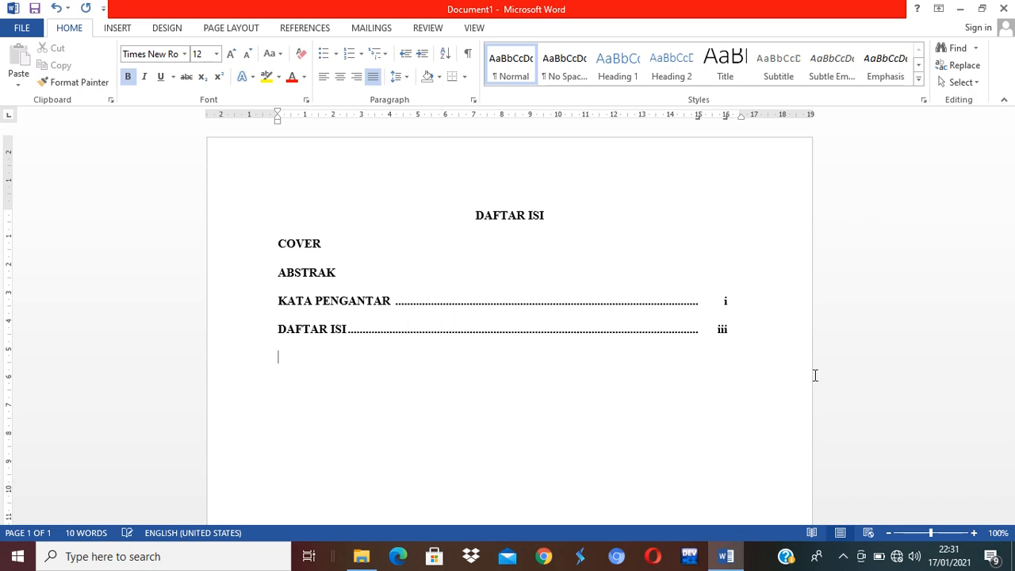
Add the chapter entry "BAB I. PENDAHULUAN" with a dotted leader and page number 1, followed by a new line
type("BAB I PENDA")
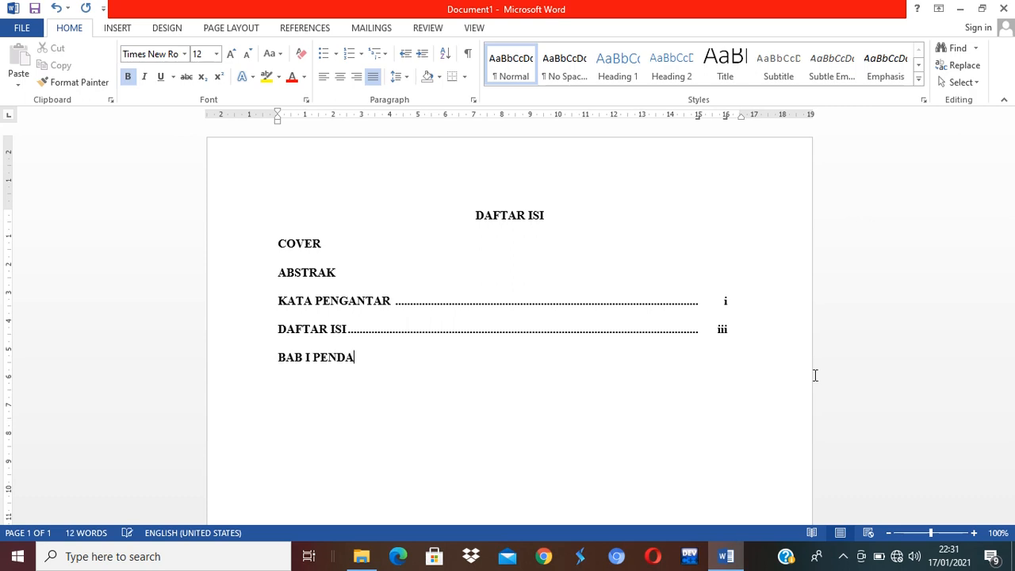
key("BackSpace")
key("BackSpace")
key("BackSpace")
key("BackSpace")
key("BackSpace")
type(". PENDAHULUAN")
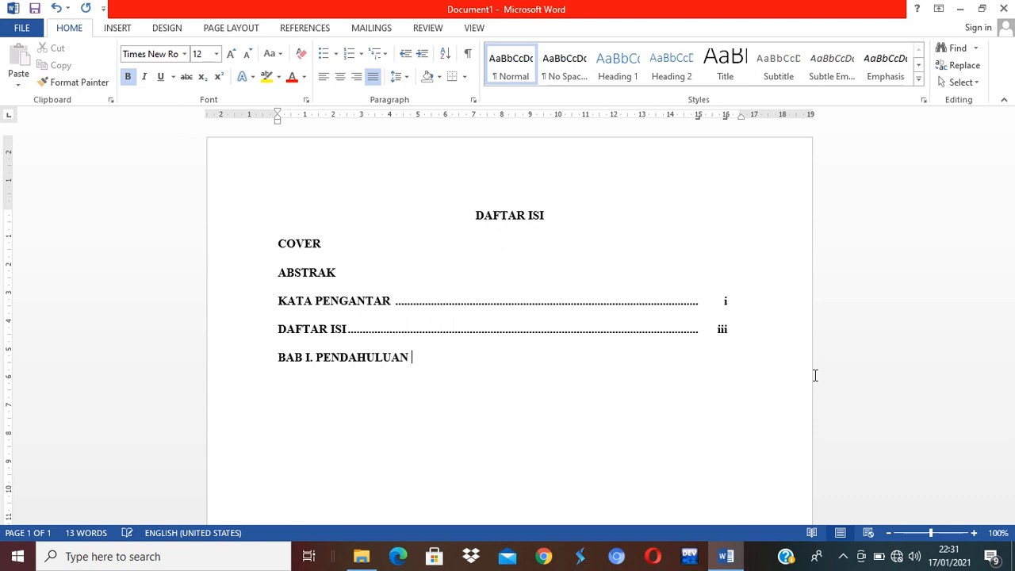
key("Tab")
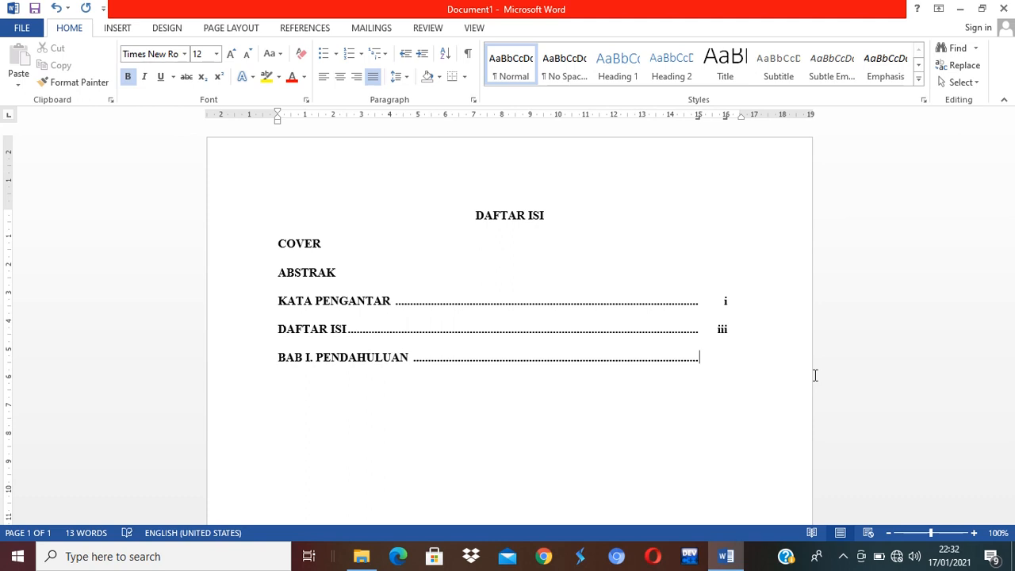
key("Tab")
type("1")
key("Return")
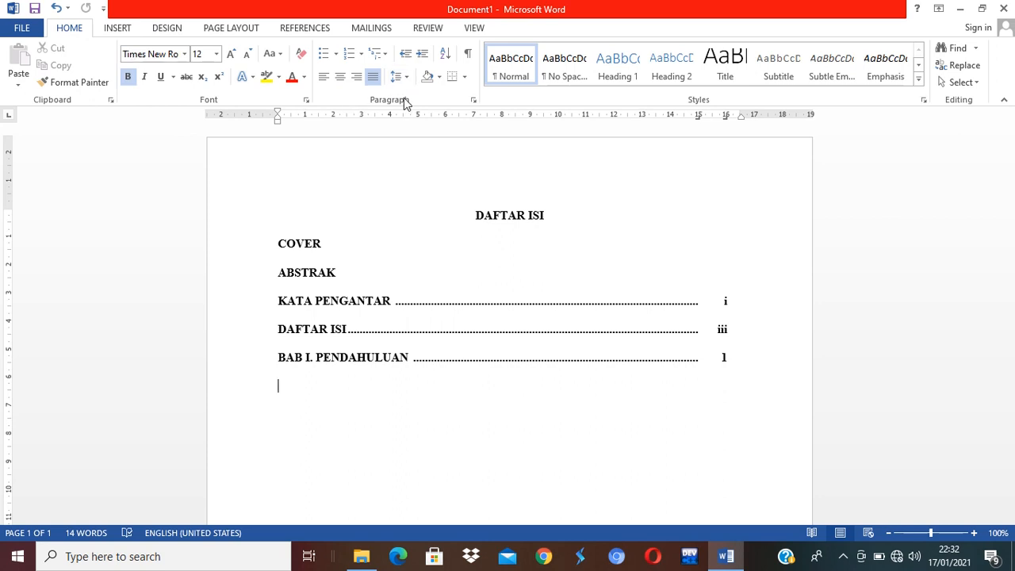
Apply the 1.1., 1.2., 1.3. numbering format to the empty line below the BAB I entry
left_click(361, 56)
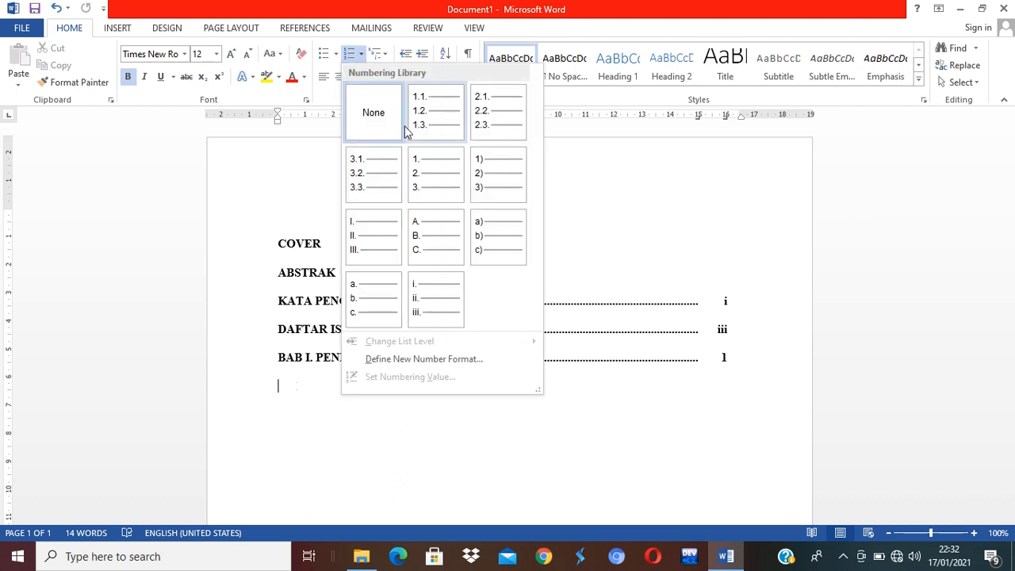
left_click(337, 57)
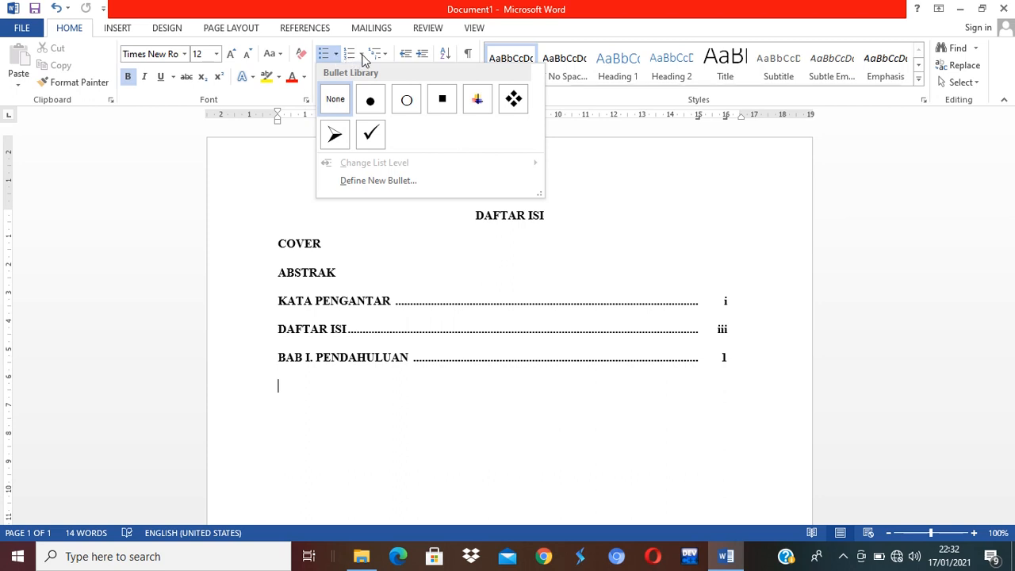
left_click(362, 56)
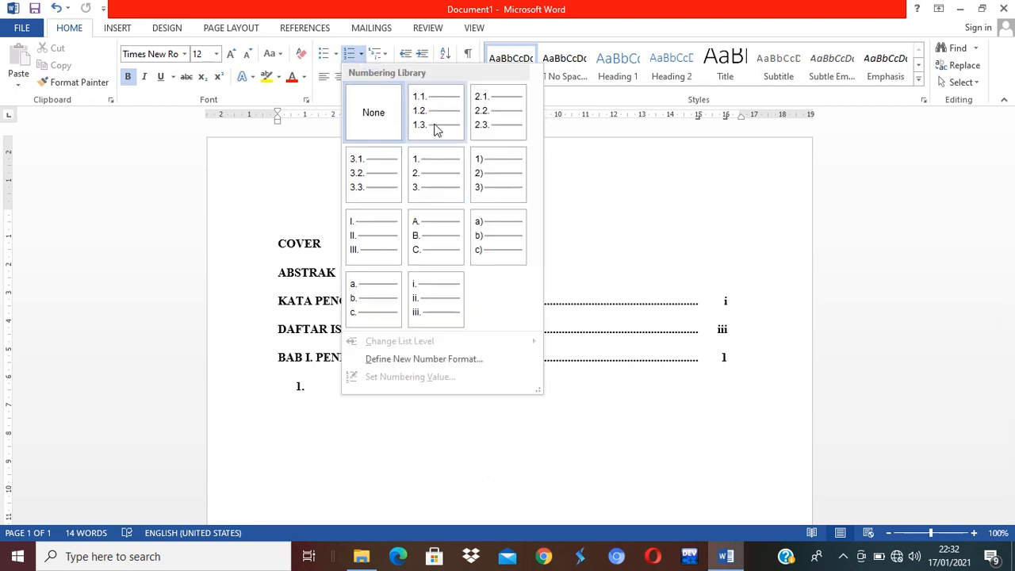
left_click(443, 189)
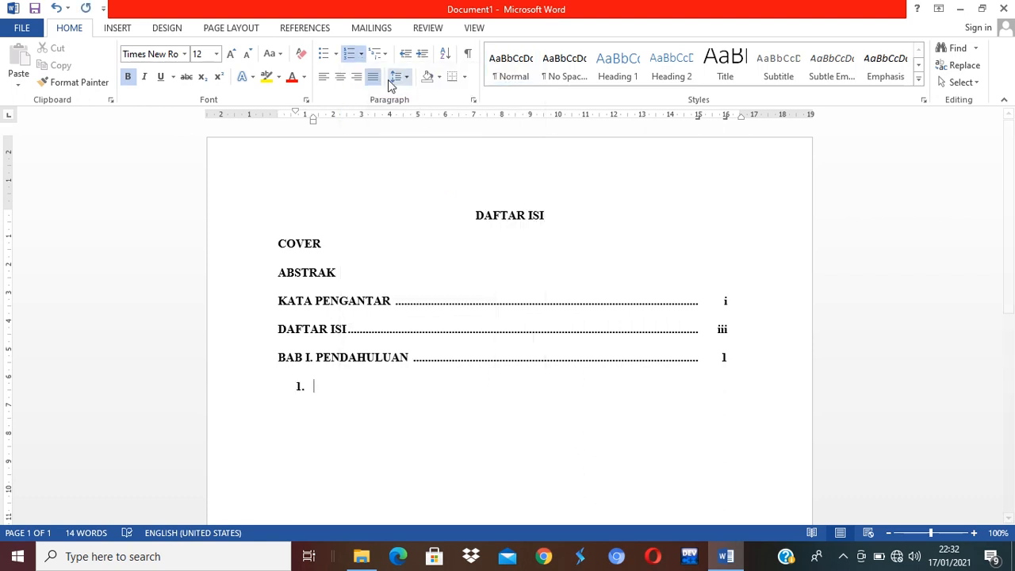
left_click(362, 55)
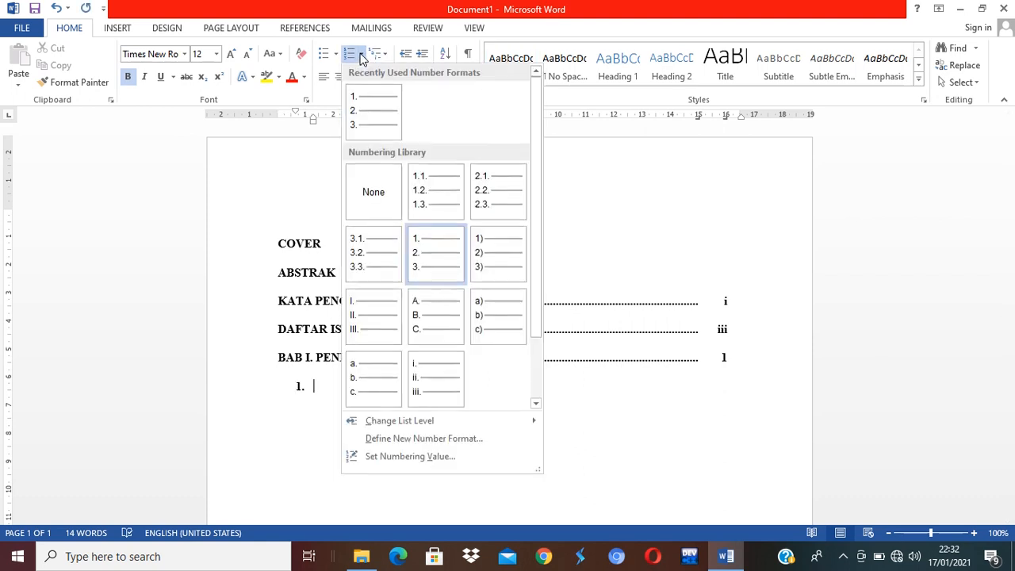
left_click(421, 204)
Enter "Latar Belakang Masalah" as item 1.1 with a dotted leader and page number 1
type("L")
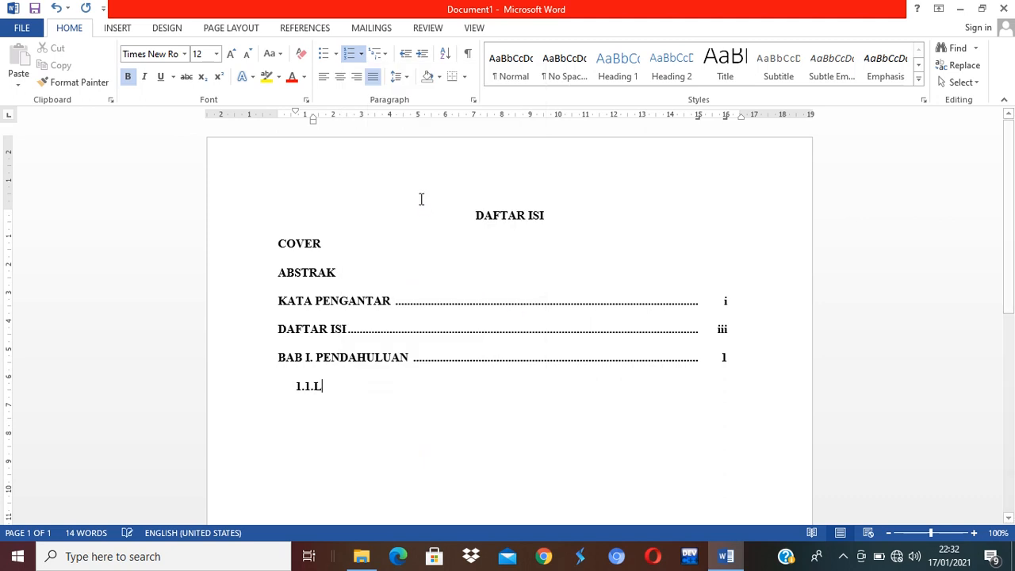
type("atar Belakang Masalah")
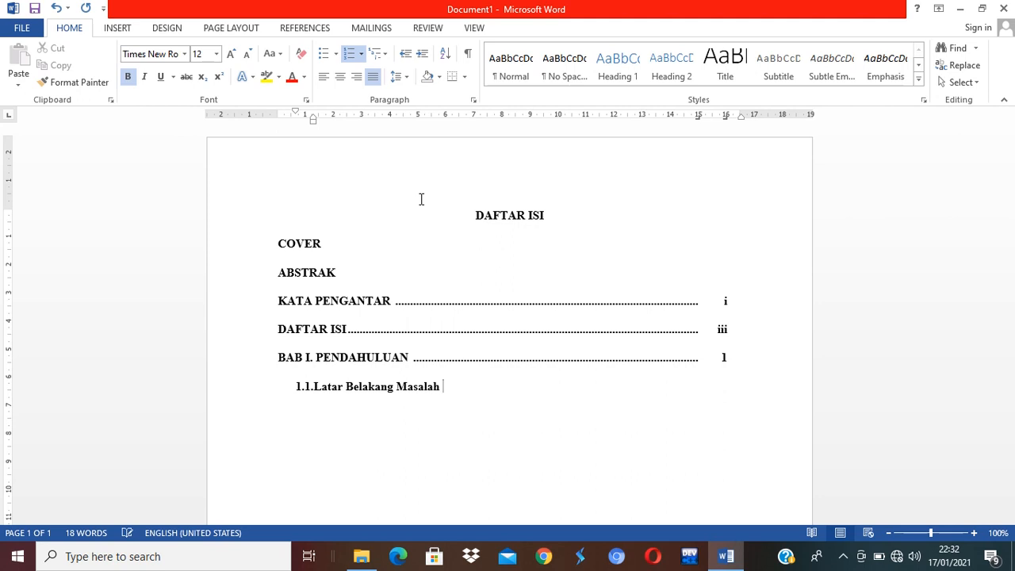
key("Tab")
key("Tab")
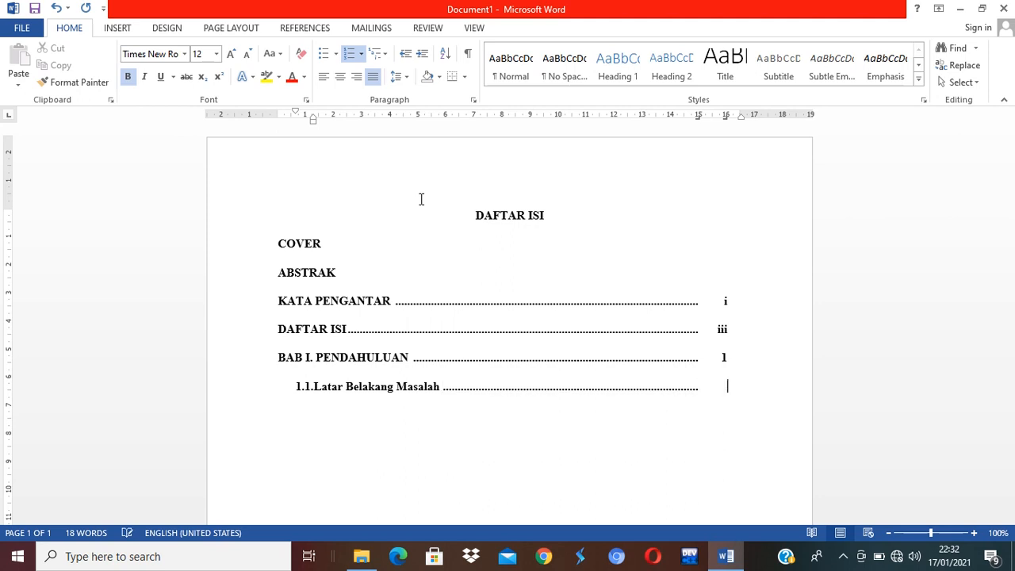
type("1")
key("Return")
Enter "Batasan Masalah" as item 1.2 with a dotted leader and page number 1
type("1.2.")
type("Batasan Ms")
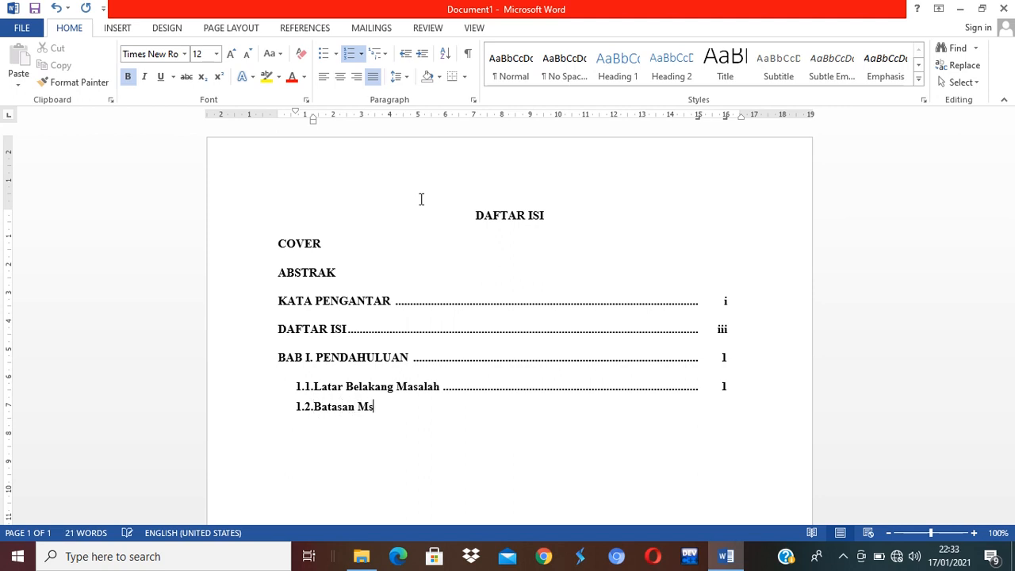
key("BackSpace")
type("asalh")
key("BackSpace")
type("ah")
key("Tab")
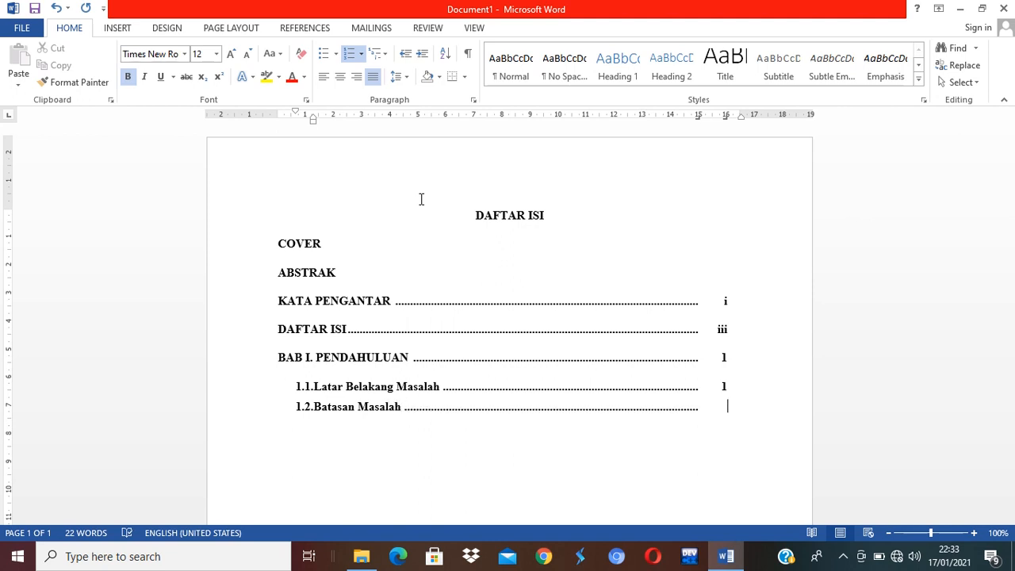
type("1")
key("Return")
Enter "Tujuan dan Manfaat" as item 1.3 with a dotted leader and page number 2, and start item 1.4 below
type("Tujuan dan")
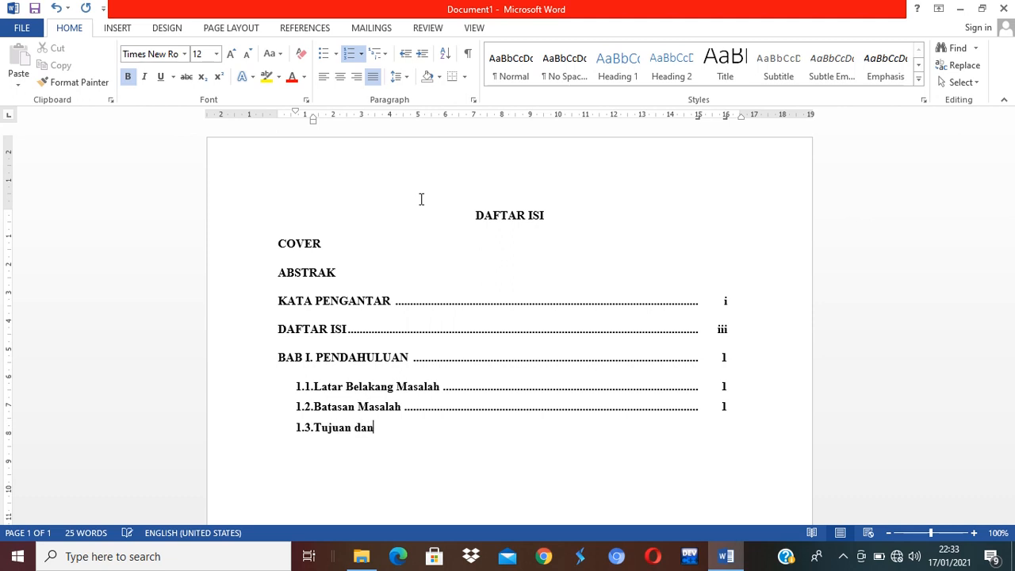
type(" Manfaat")
key("Tab")
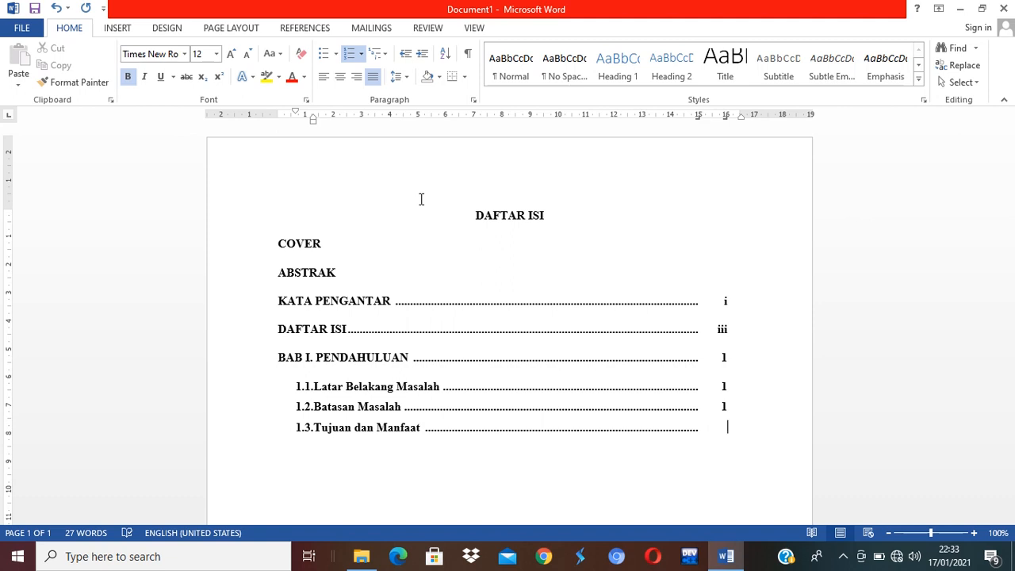
type("3")
key("BackSpace")
key("Return")
type("1.4.")
key("BackSpace")
key("ctrl+z")
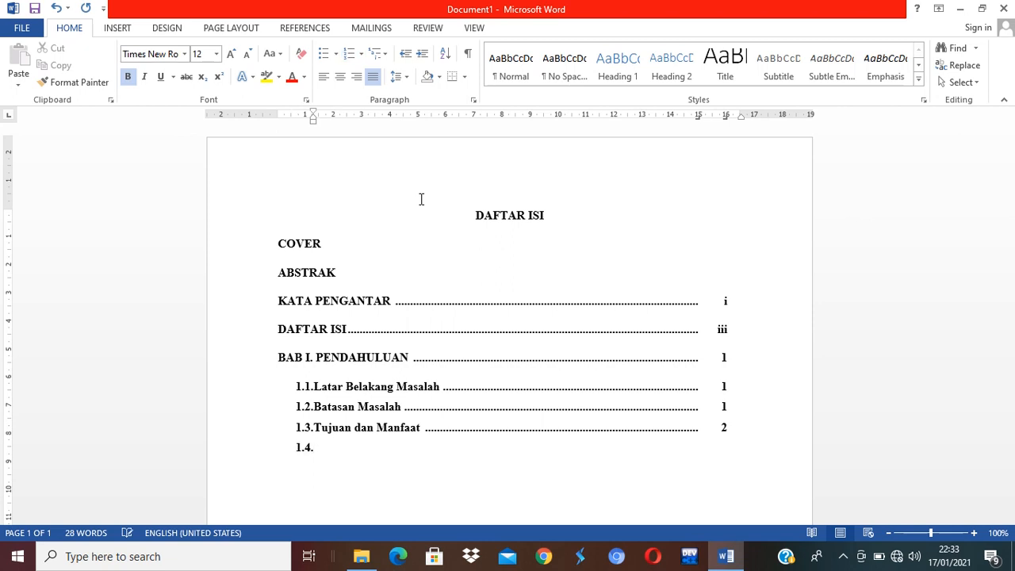
End the numbered list and enter "BAB II. LANDASAN TEORI" below it with a dotted leader and page number 3
key("Return")
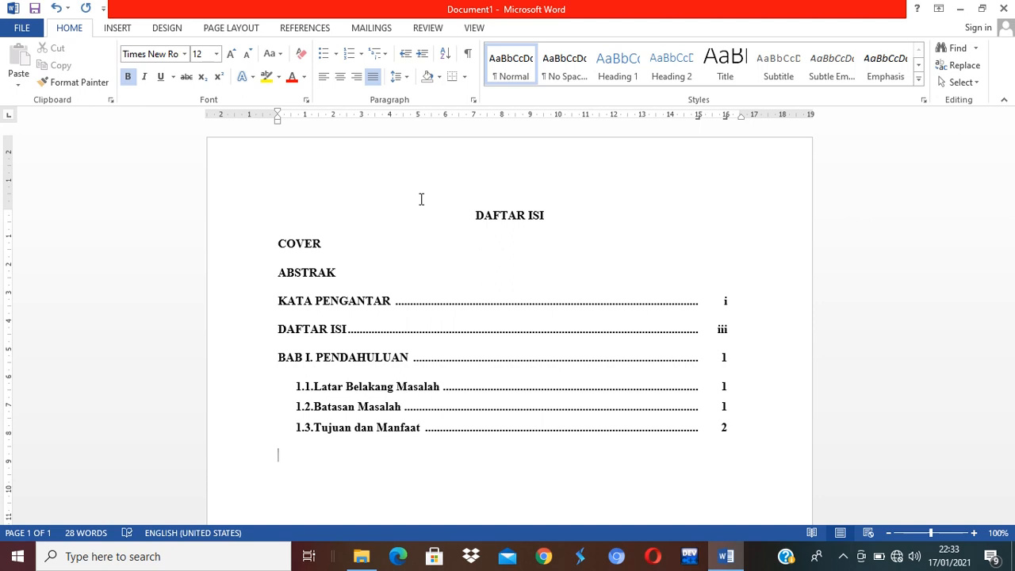
type("BAB ")
type("II. ")
type("LANDAS")
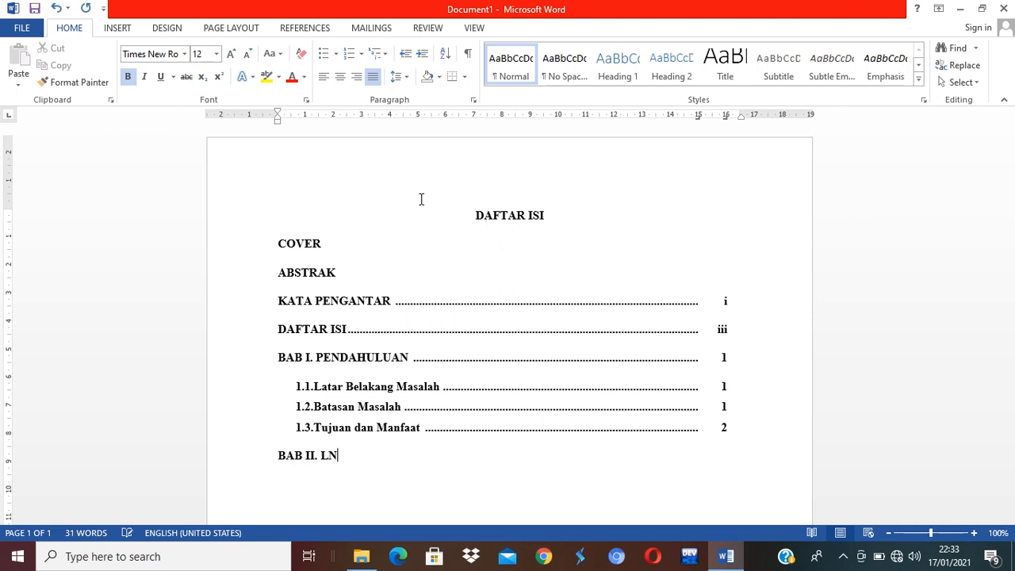
type("AN TEORI")
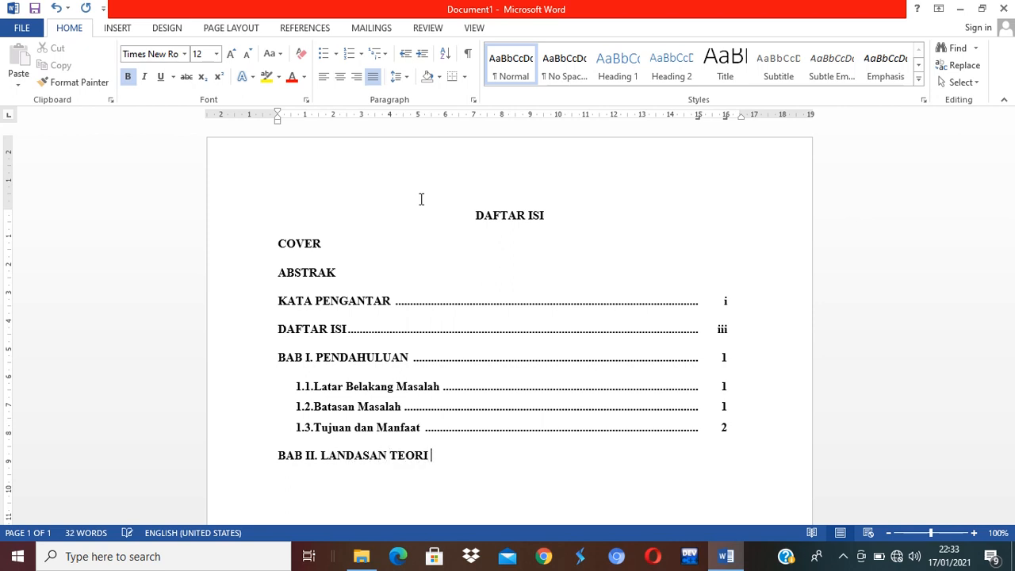
key("Tab")
key("Tab")
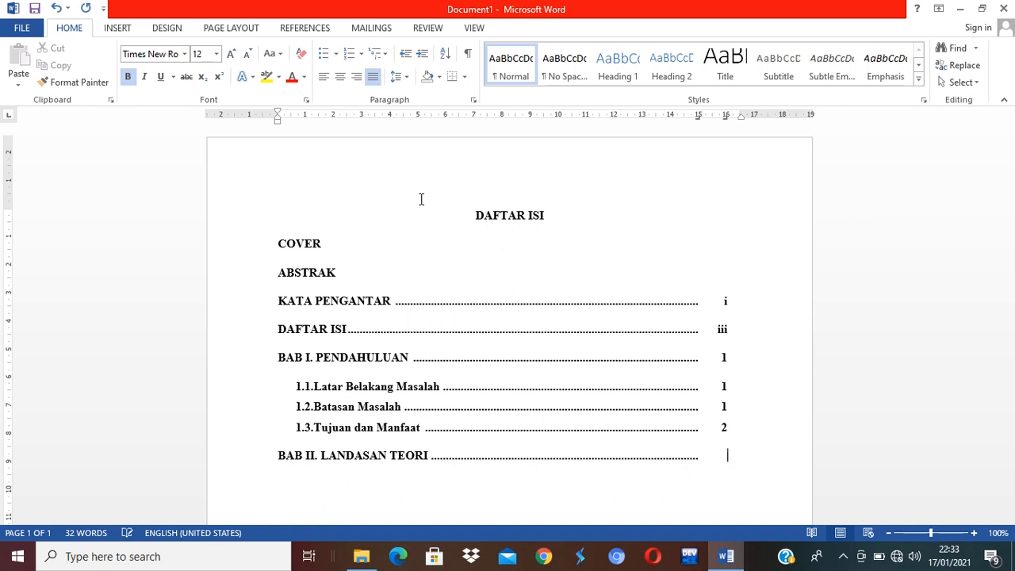
type("3")
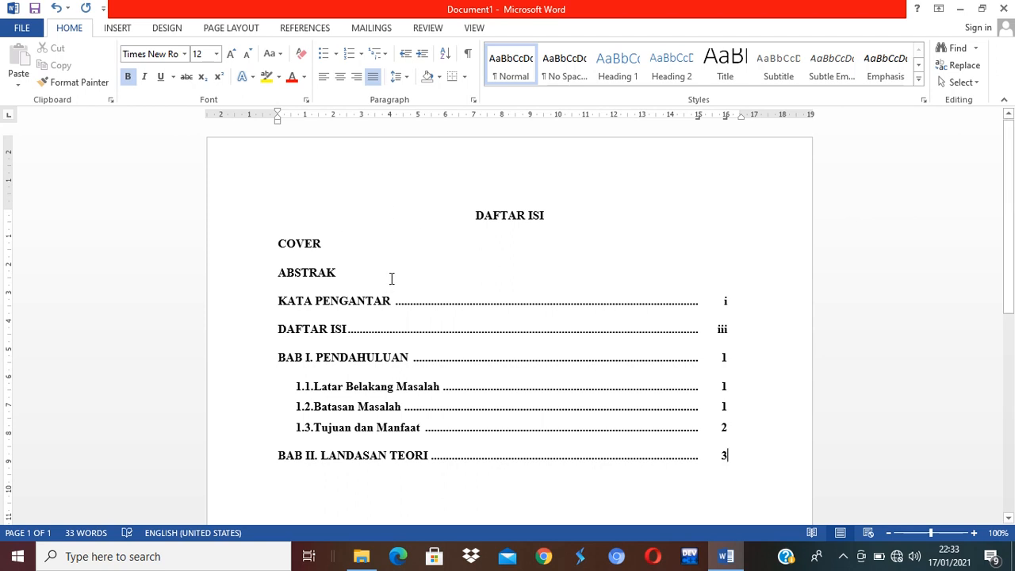
scroll(448, 282, "down", 3)
scroll(452, 279, "up", 1)
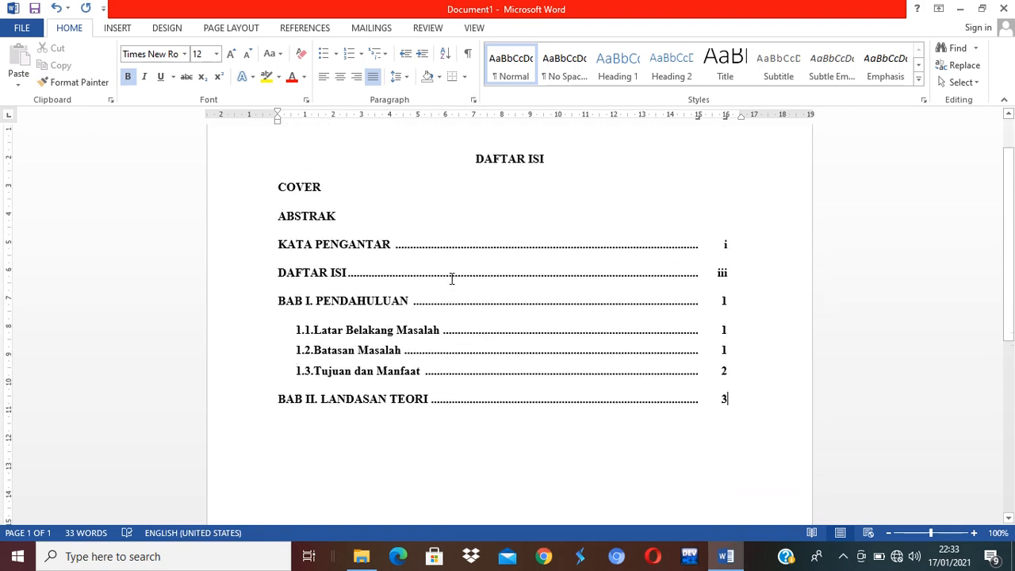
scroll(452, 279, "down", 1)
scroll(452, 279, "down", 1)
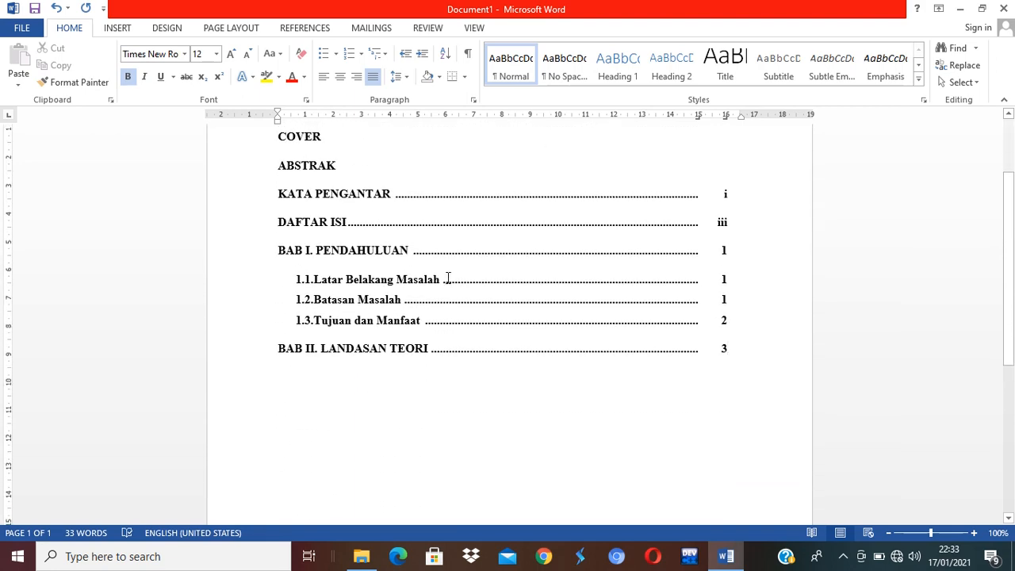
scroll(448, 277, "up", 3)
scroll(448, 279, "down", 7)
scroll(452, 283, "up", 4)
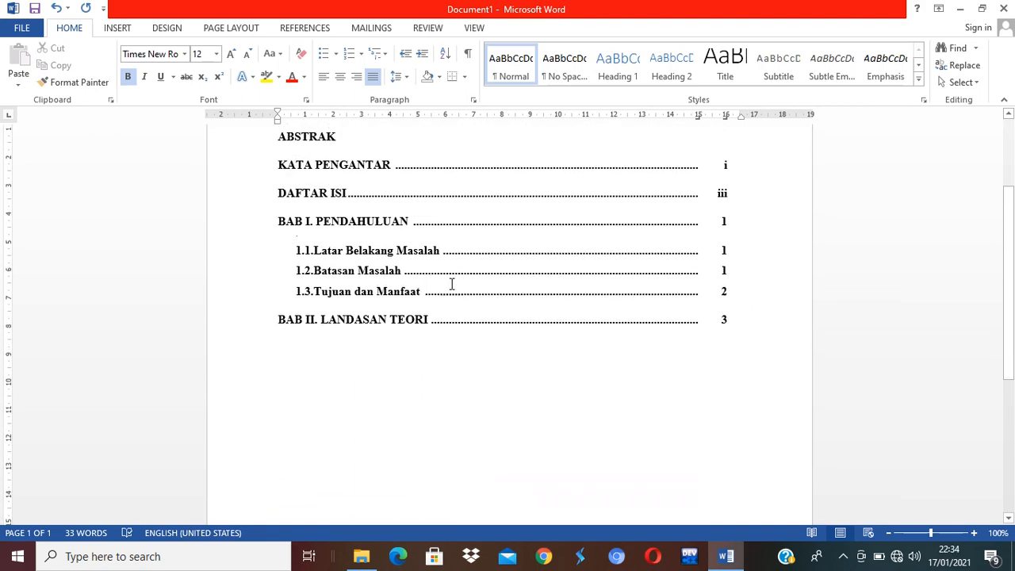
Add blank lines below the BAB II entry until the insertion point is on page 2
key("Return")
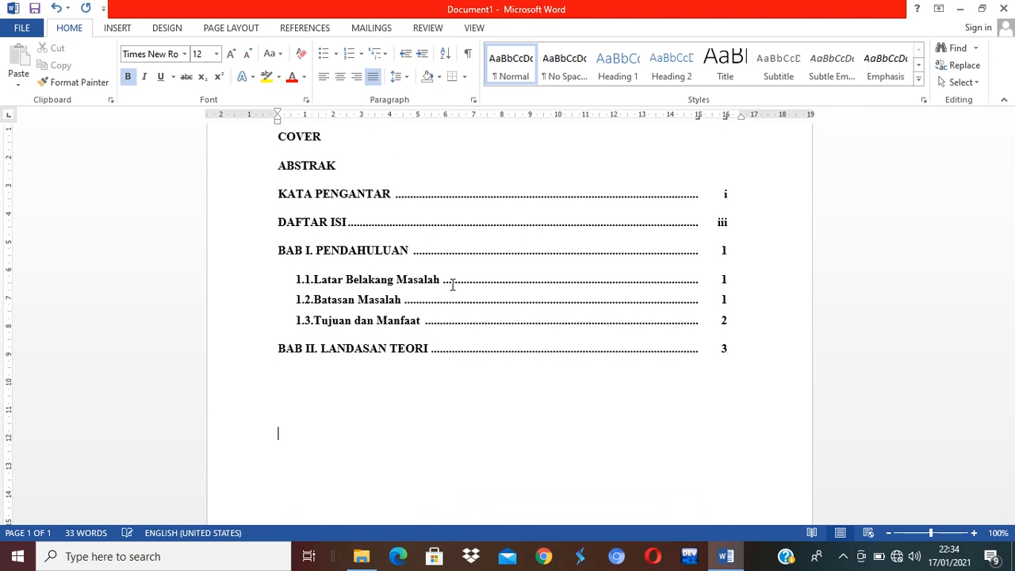
key("Return")
key("Return")
key("Return")
key("Return")
key("Return")
key("Return")
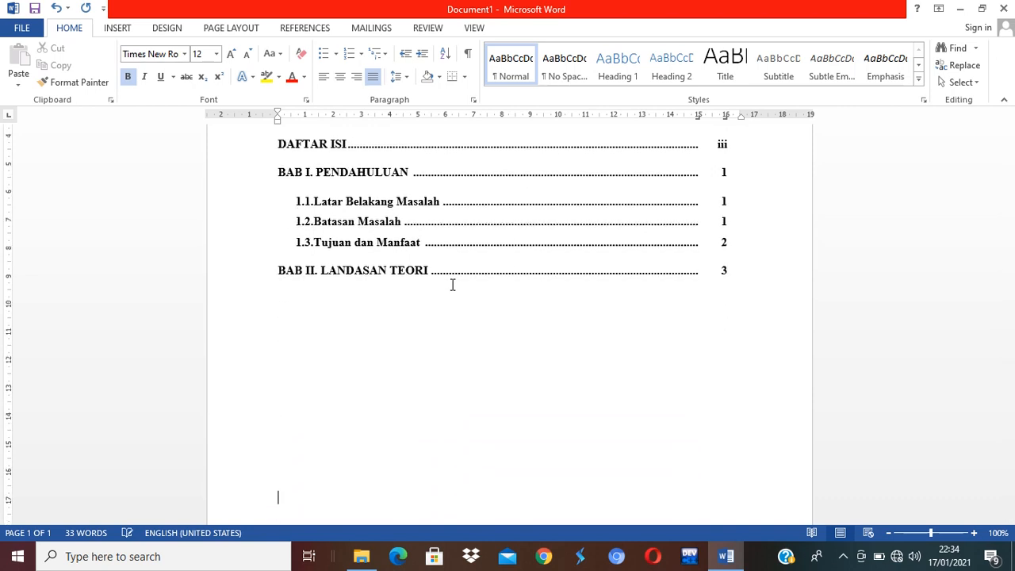
key("Return")
key("Return")
key("Return")
key("Return")
key("Return")
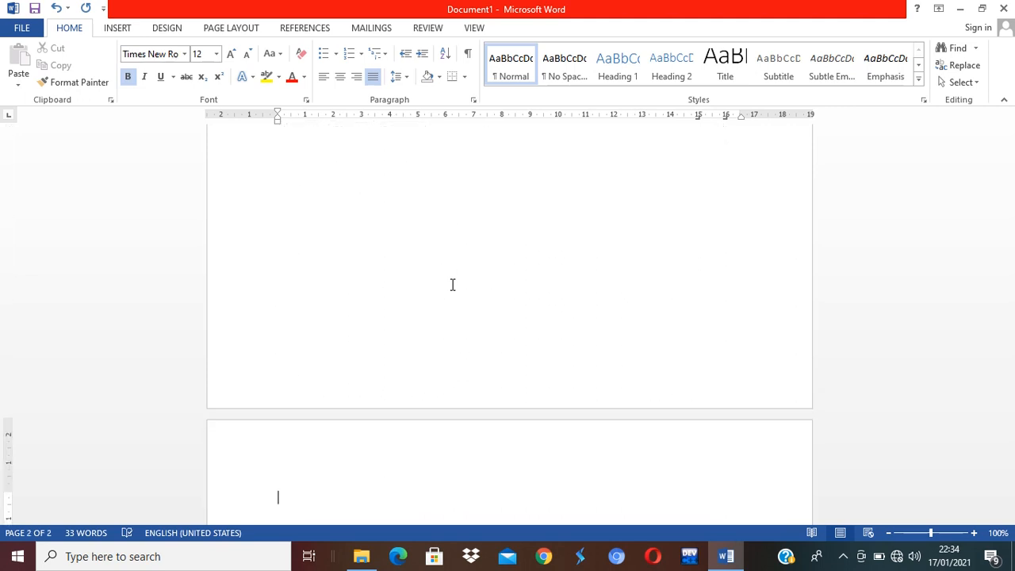
scroll(503, 285, "down", 5)
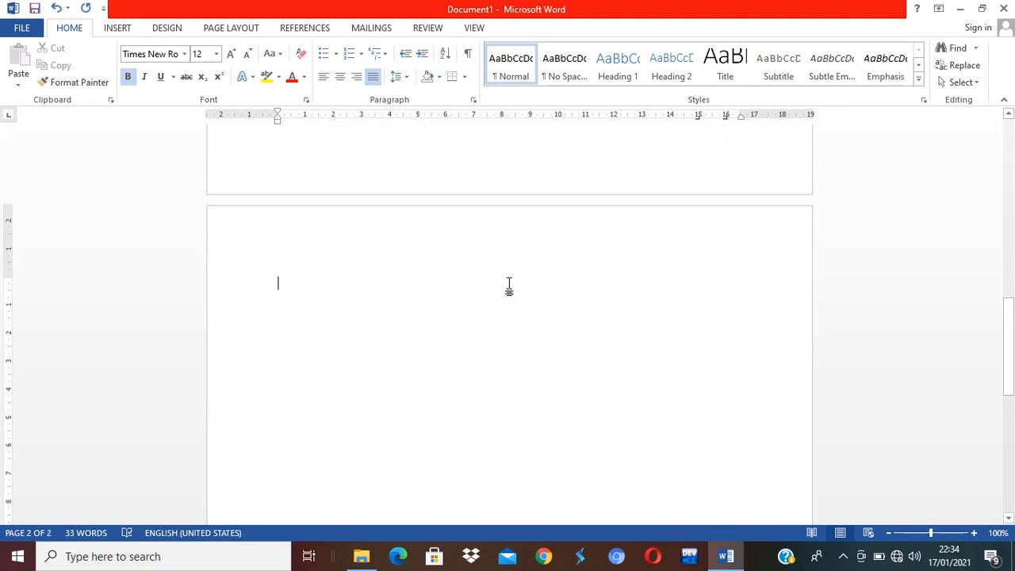
left_click(120, 27)
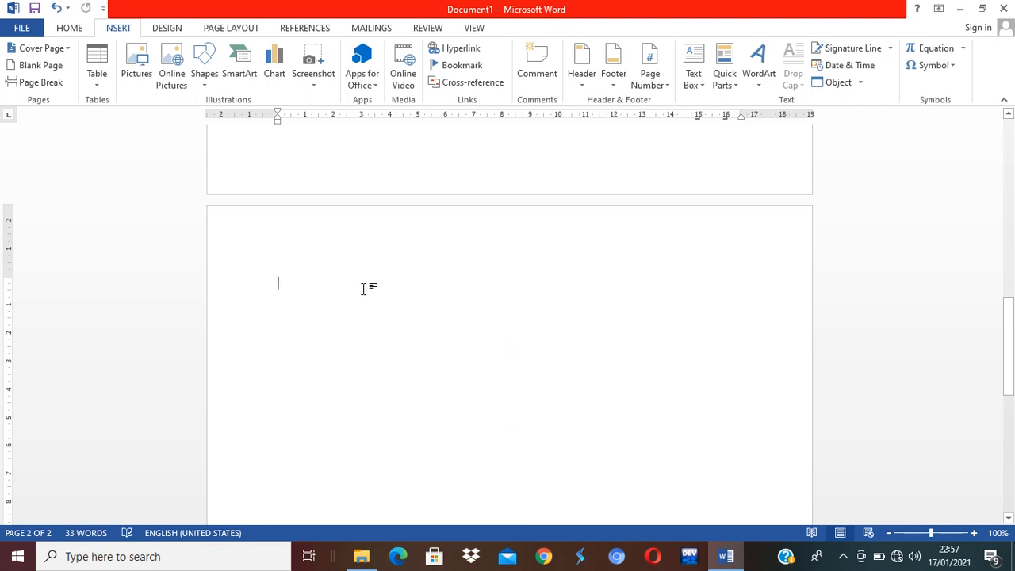
left_click(240, 65)
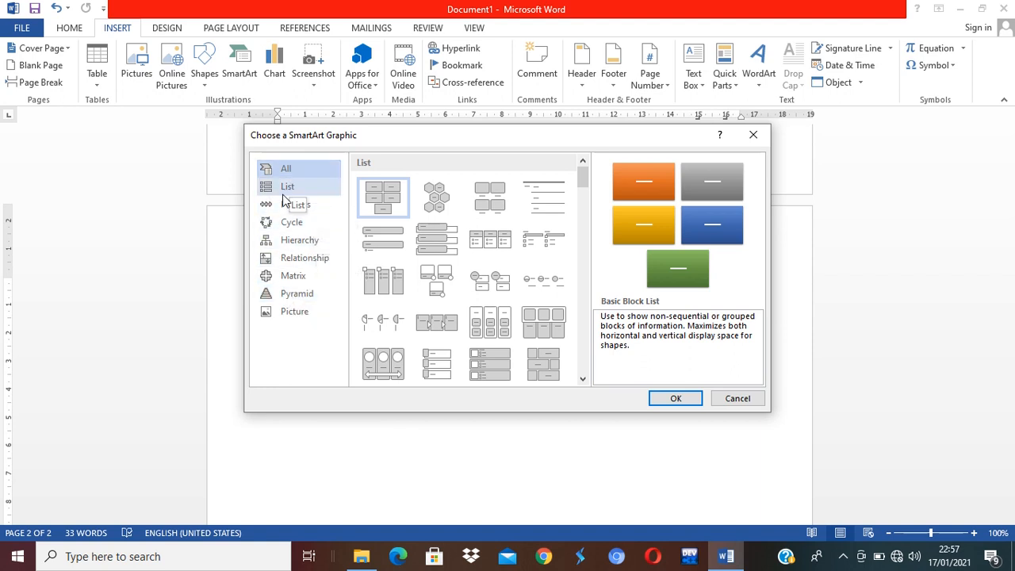
left_click(287, 222)
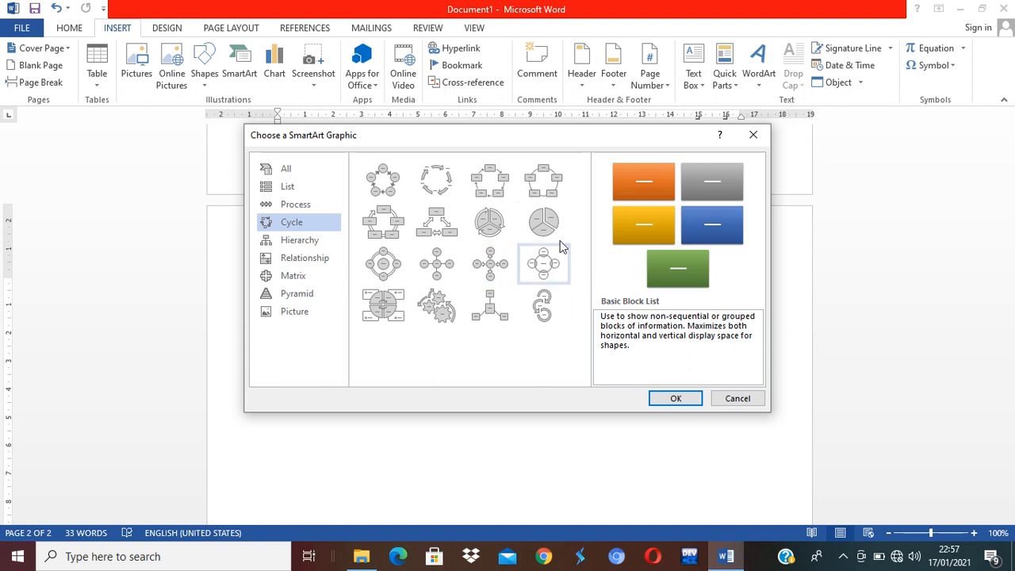
left_click(379, 184)
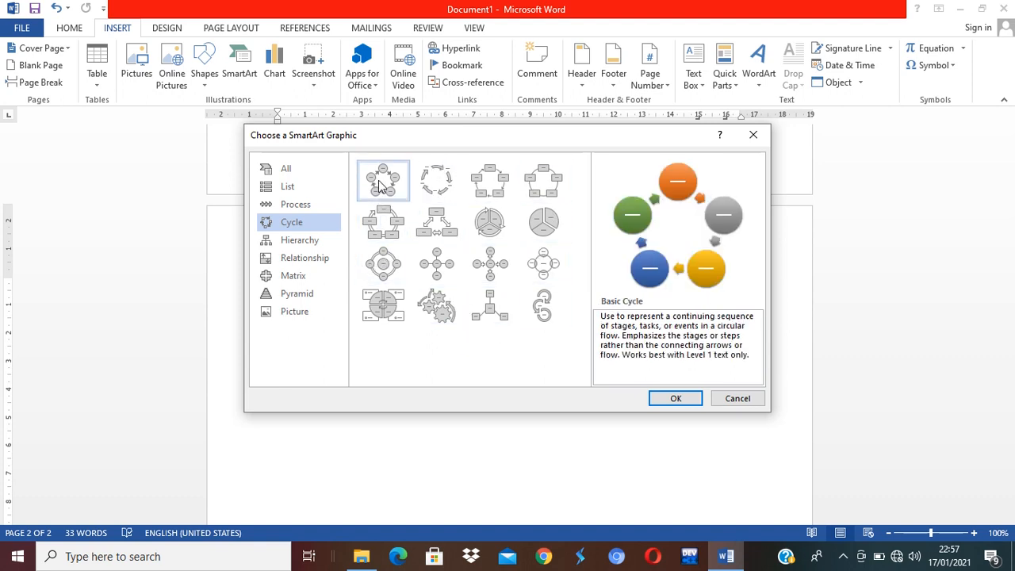
left_click(675, 398)
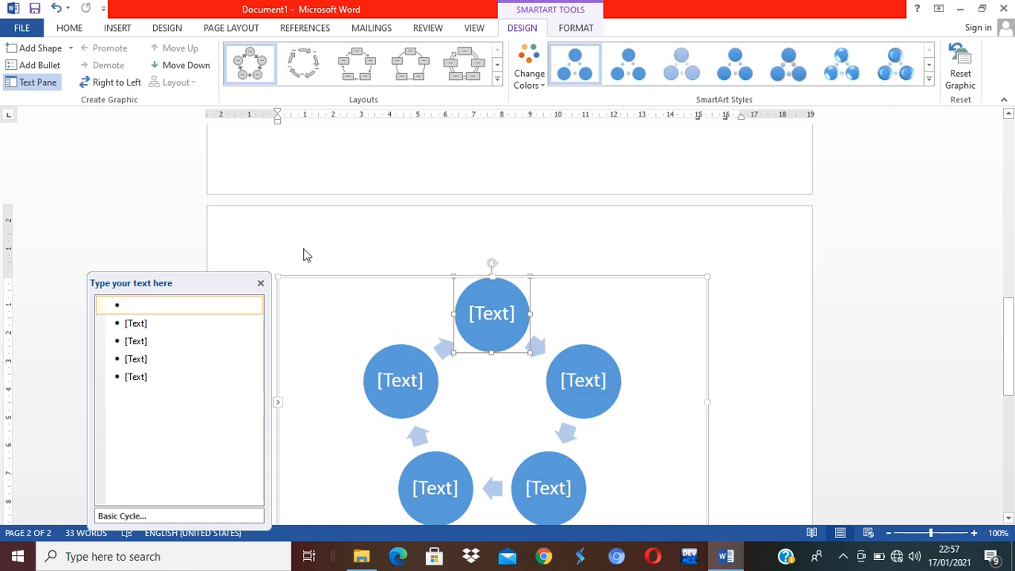
key("Escape")
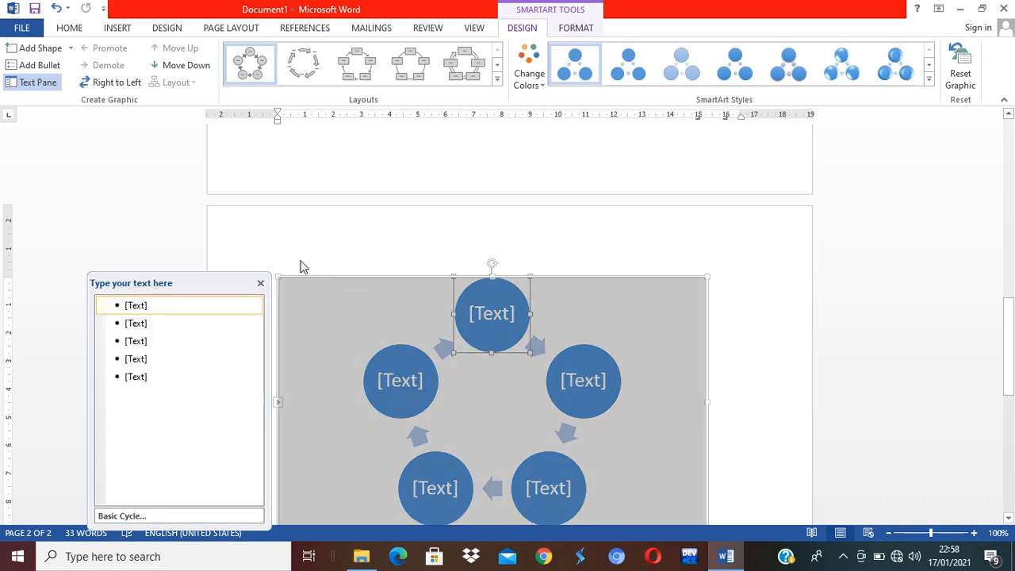
left_click(260, 282)
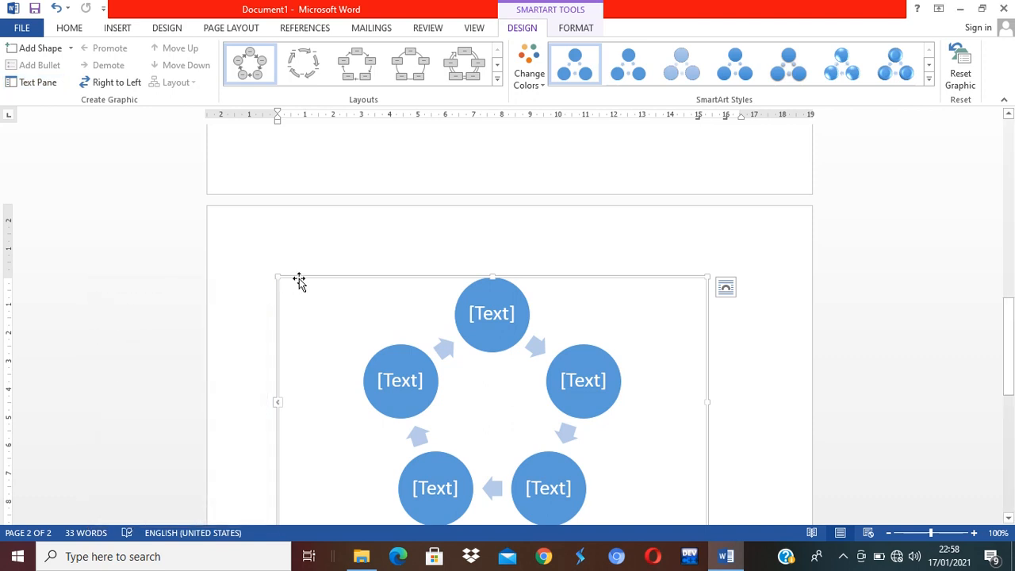
key("Escape")
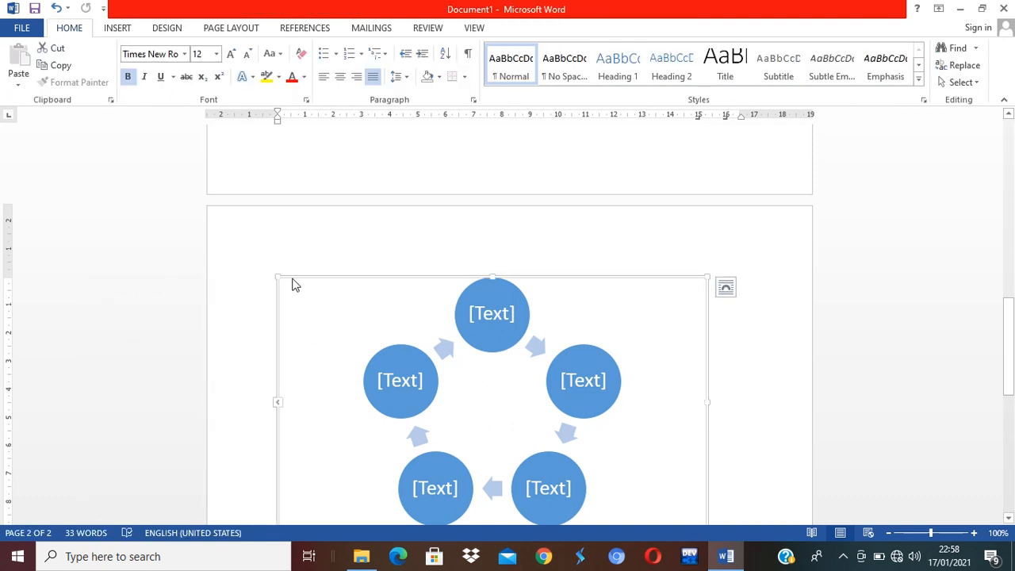
key("Delete")
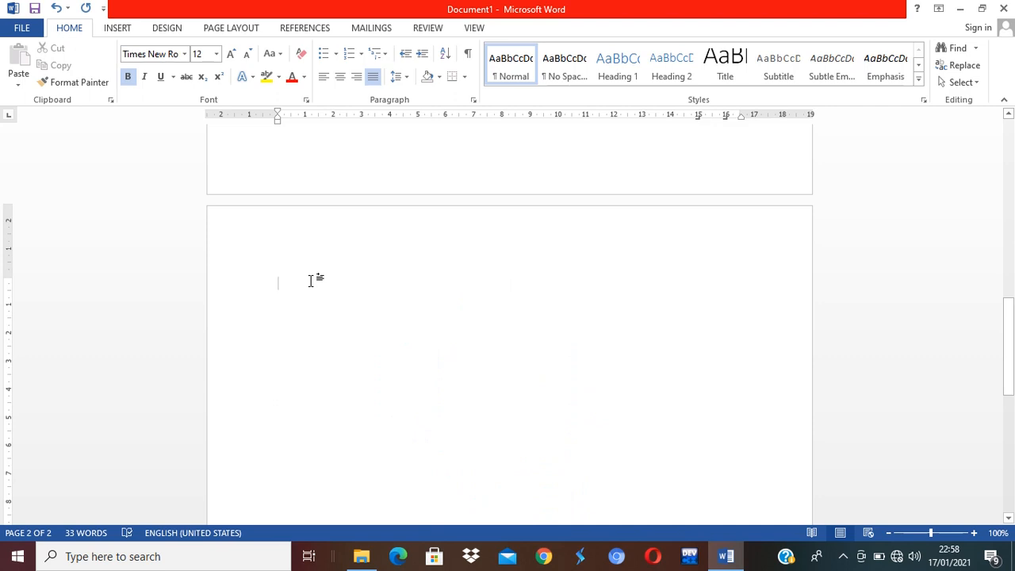
Enter the centred title "SIKLUS PERKEMBANGBIAKAN KUPU KUPU" on page 2, with a thick horizontal line beneath it
key("ctrl+e")
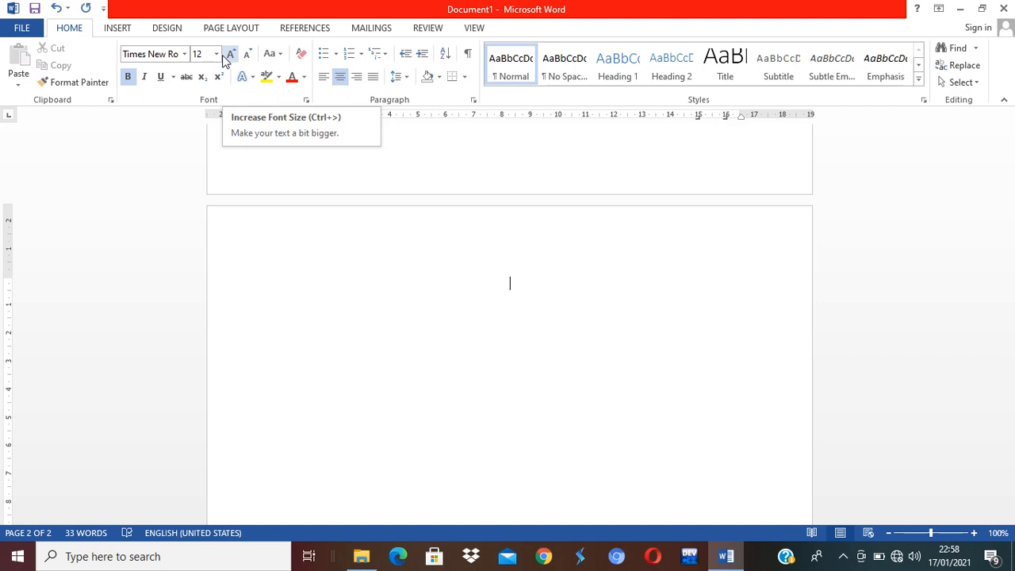
type("SIKLUS P")
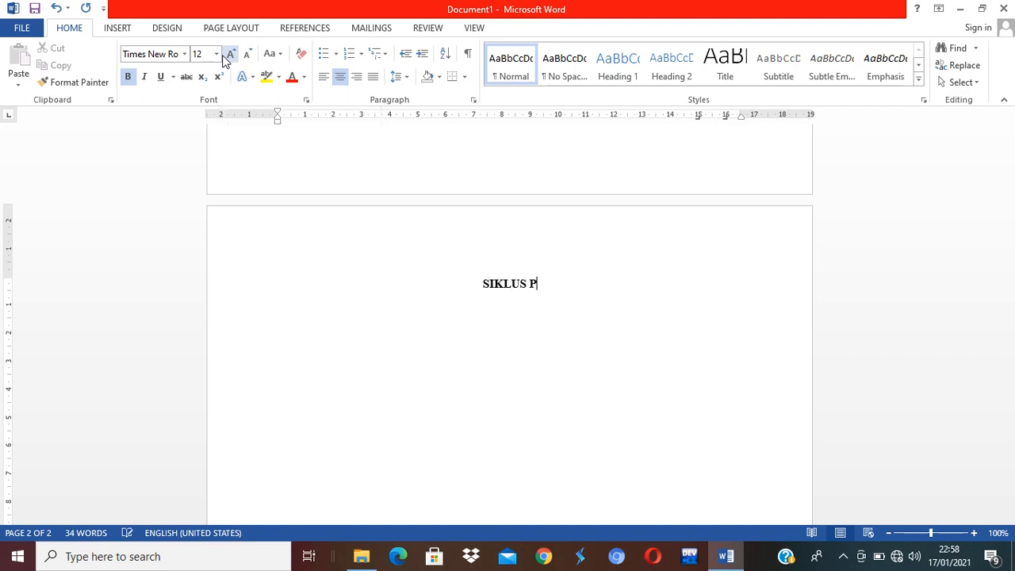
type("ERKEMBANG")
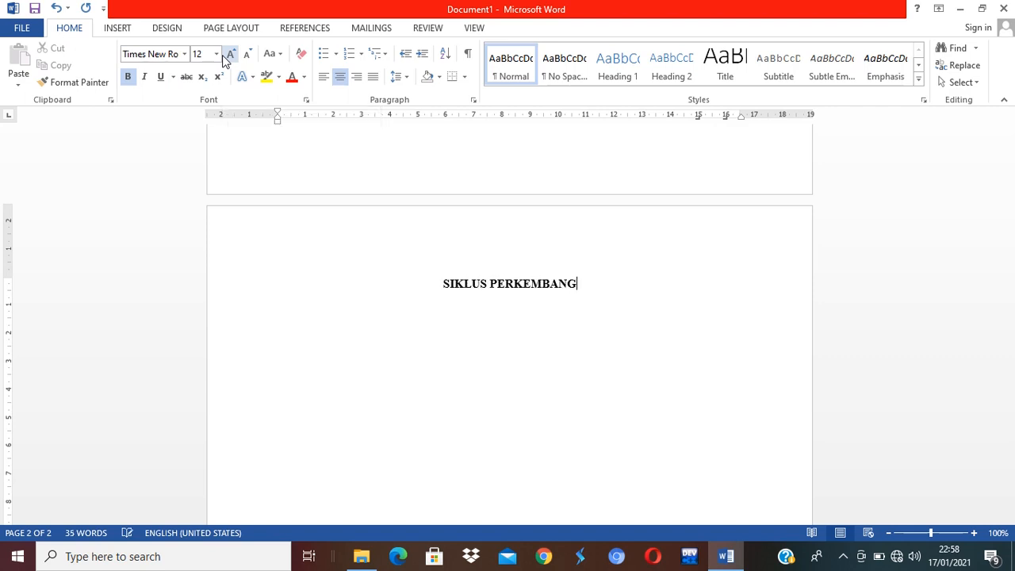
type("BIAKAN K")
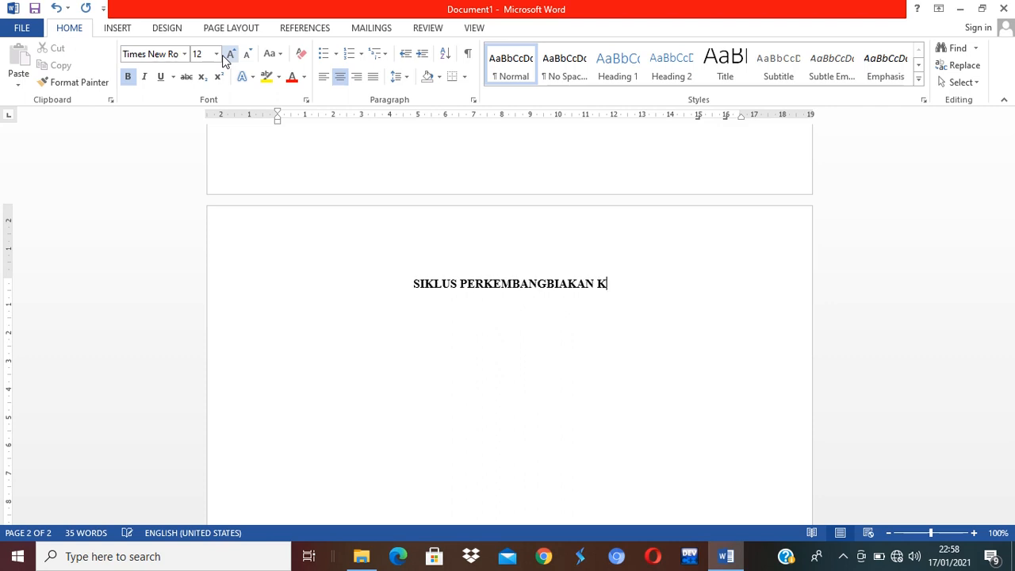
type("UPU KUPU")
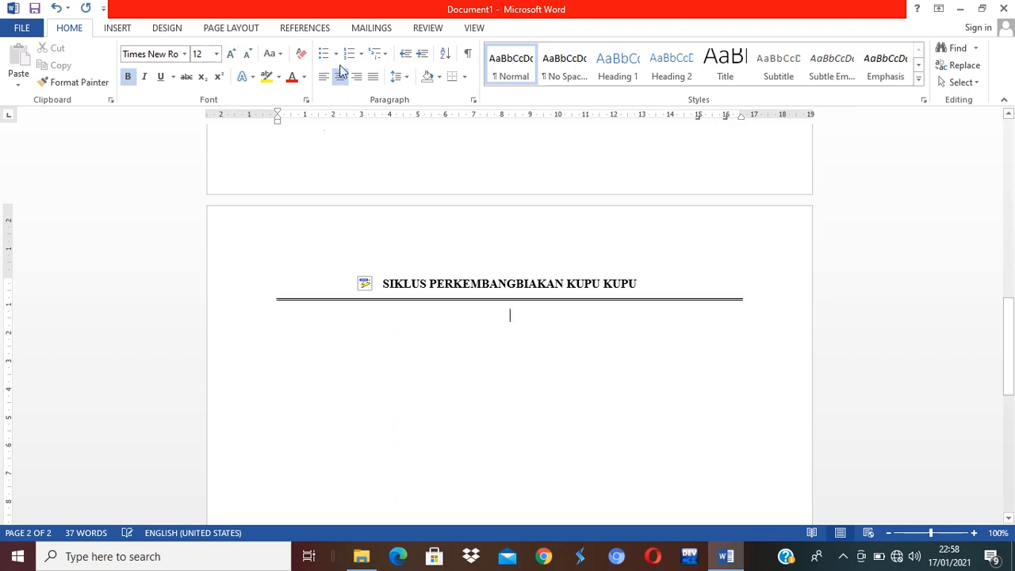
Choose the Basic Cycle layout from the Cycle category for a SmartArt graphic below the title line
left_click(117, 29)
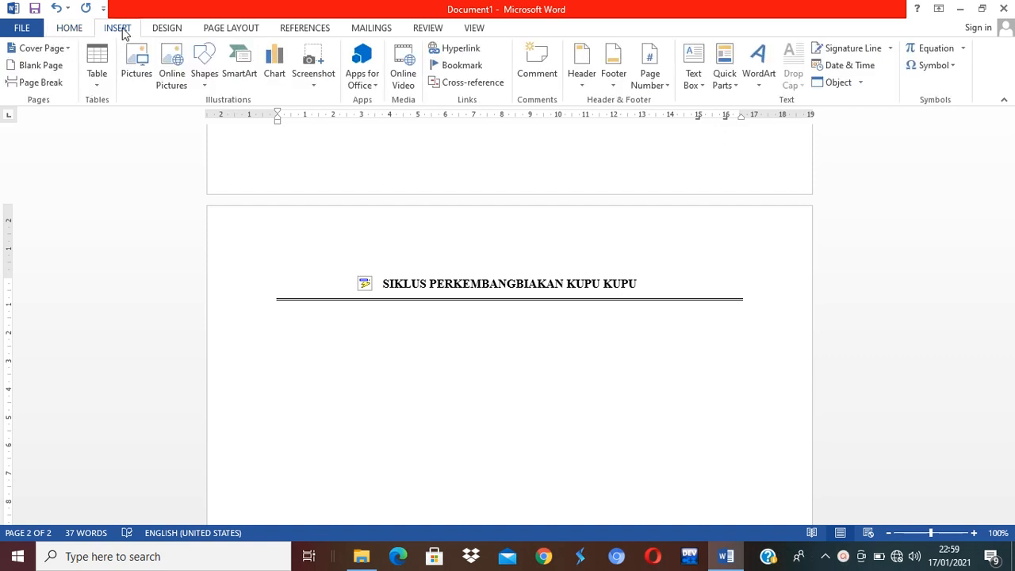
left_click(246, 71)
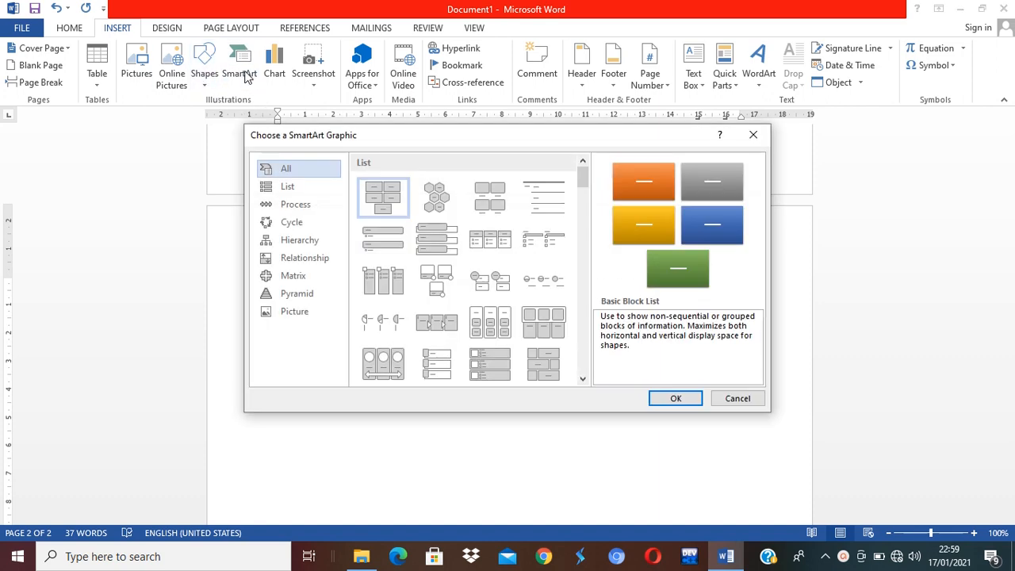
left_click(274, 226)
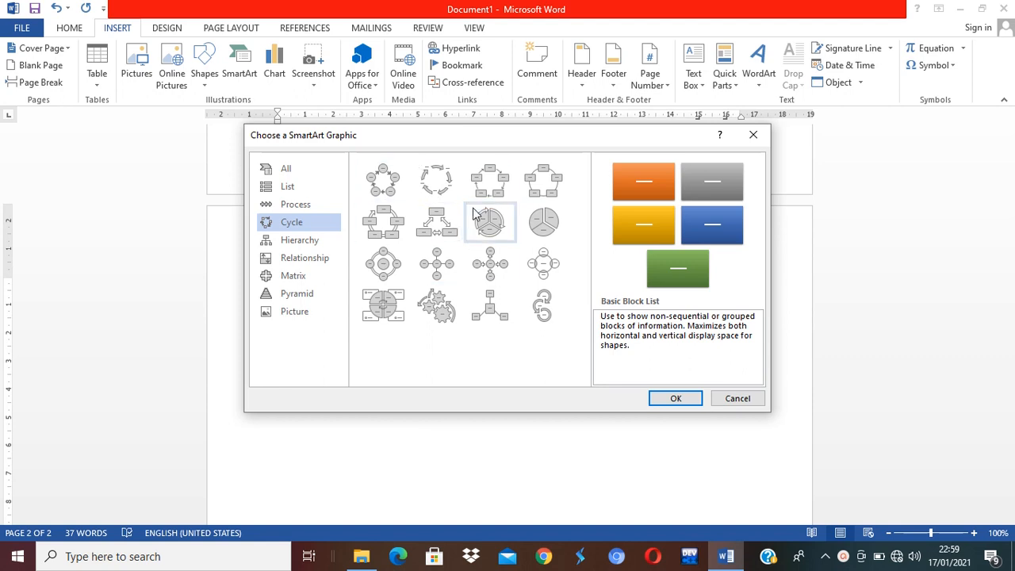
left_click(449, 184)
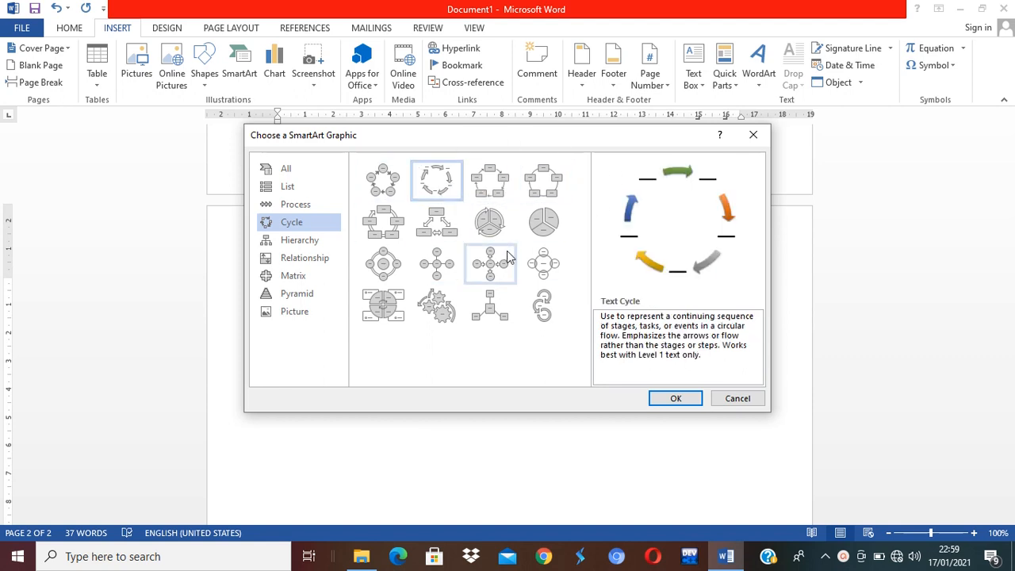
left_click(491, 181)
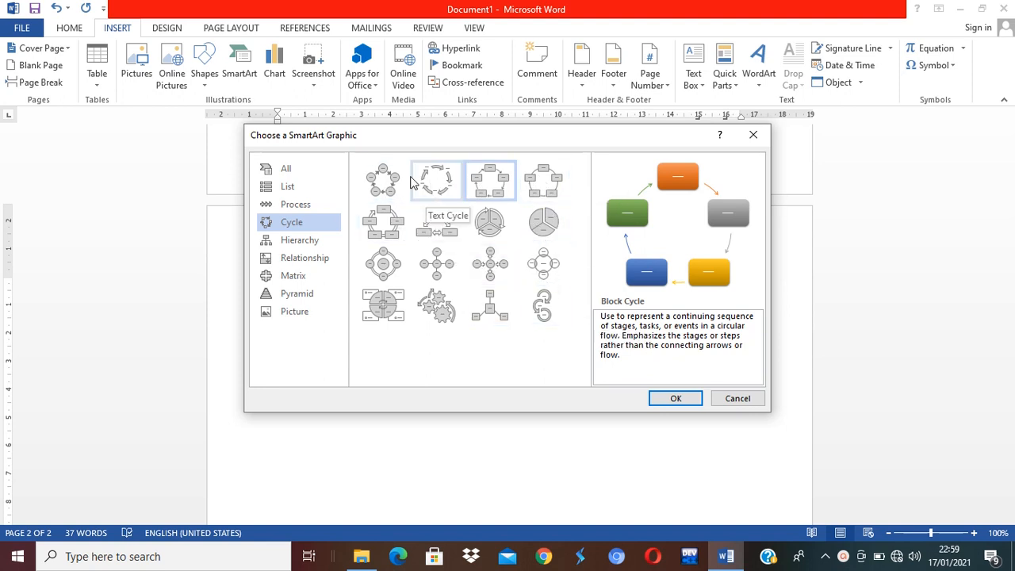
left_click(383, 179)
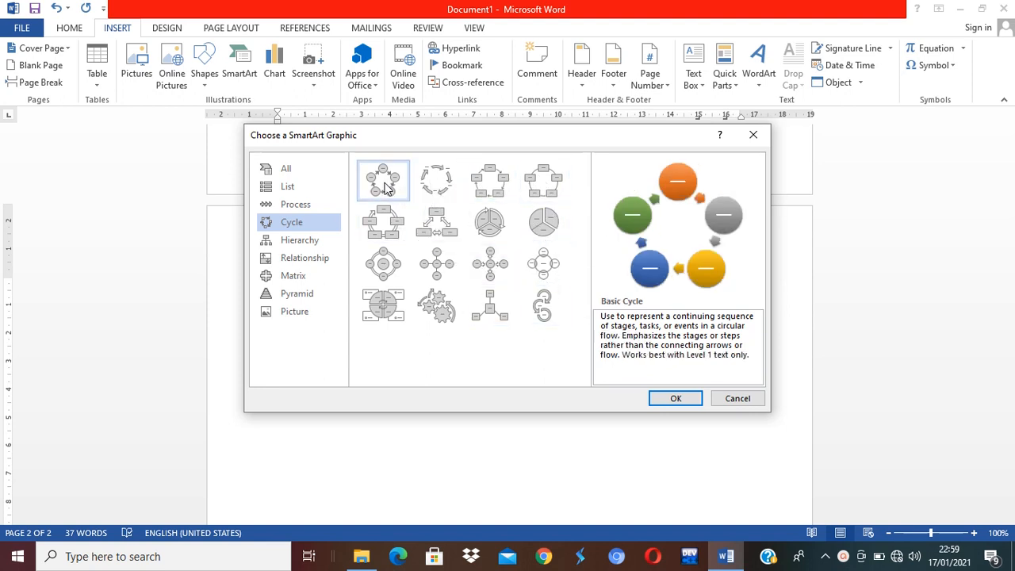
left_click(434, 178)
left_click(400, 184)
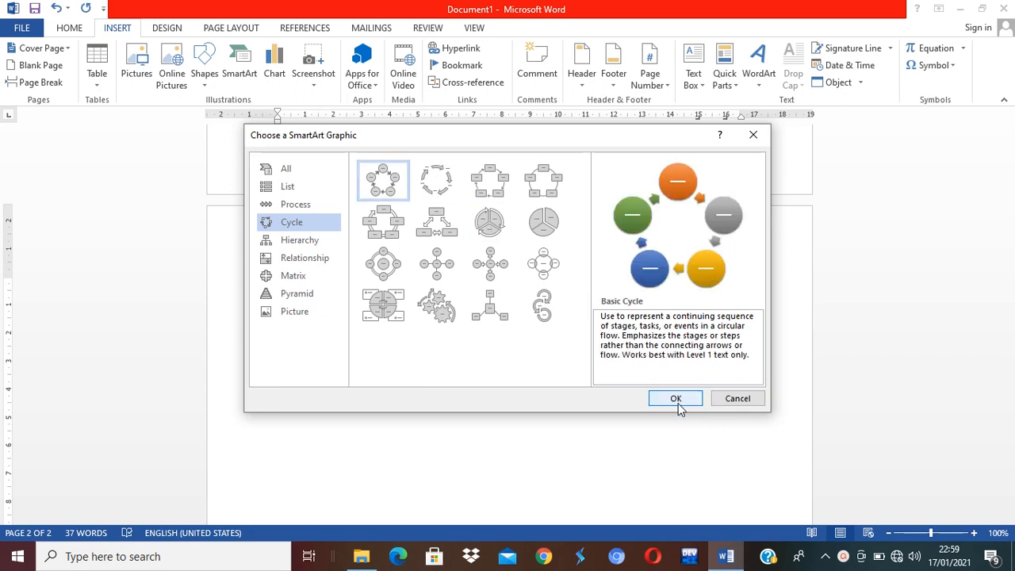
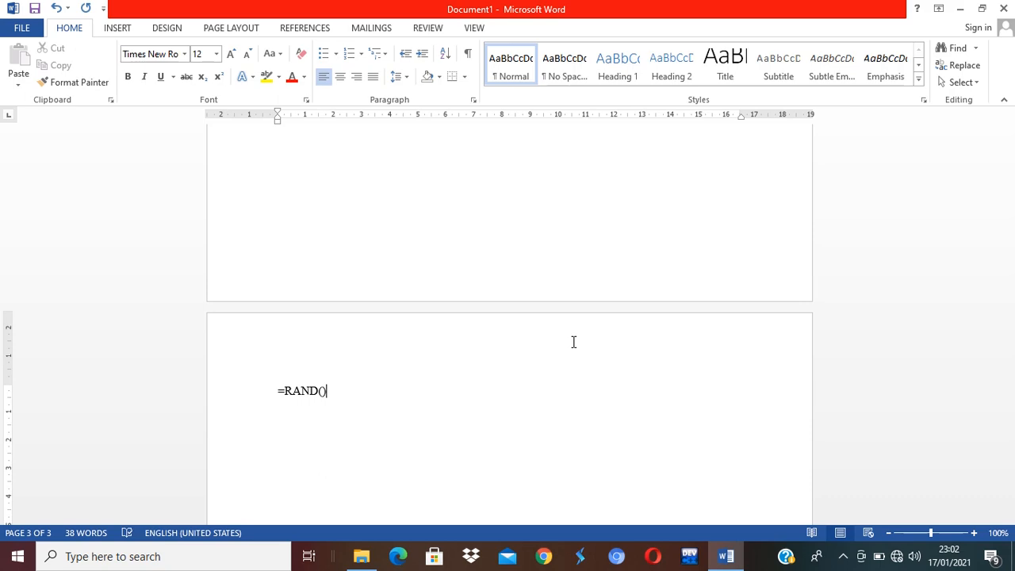
Generate sample paragraphs on page 3 from the formula =RAND()
key("Return")
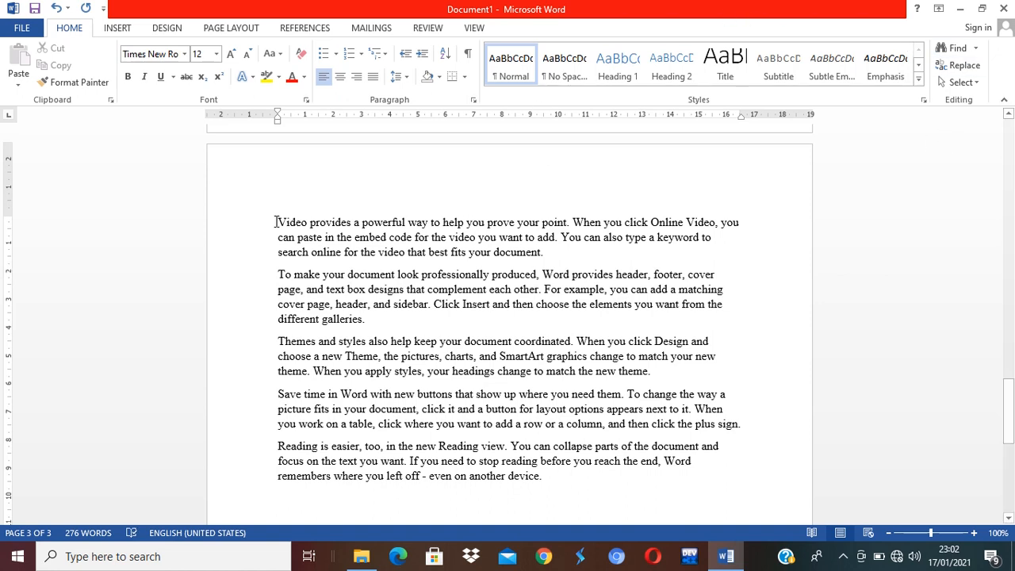
Justify all five sample paragraphs on page 3 and set their font size to 12
left_click_drag(278, 222, 698, 481)
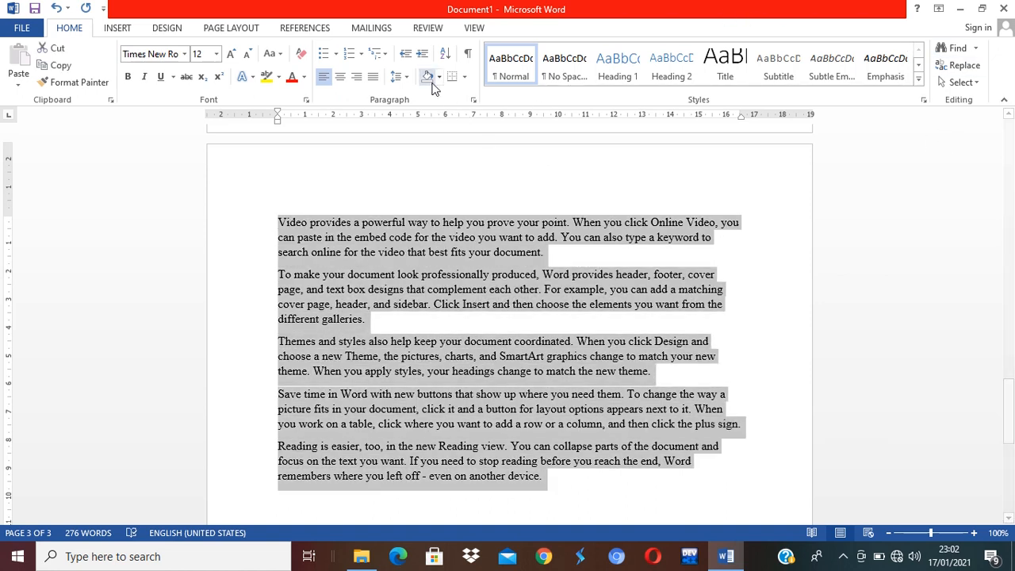
left_click(373, 79)
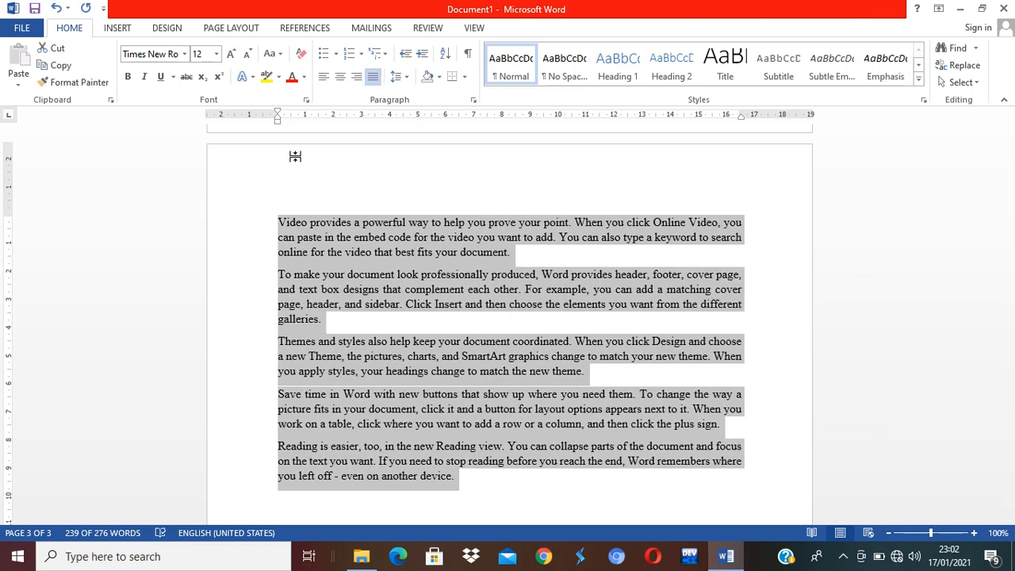
left_click(216, 54)
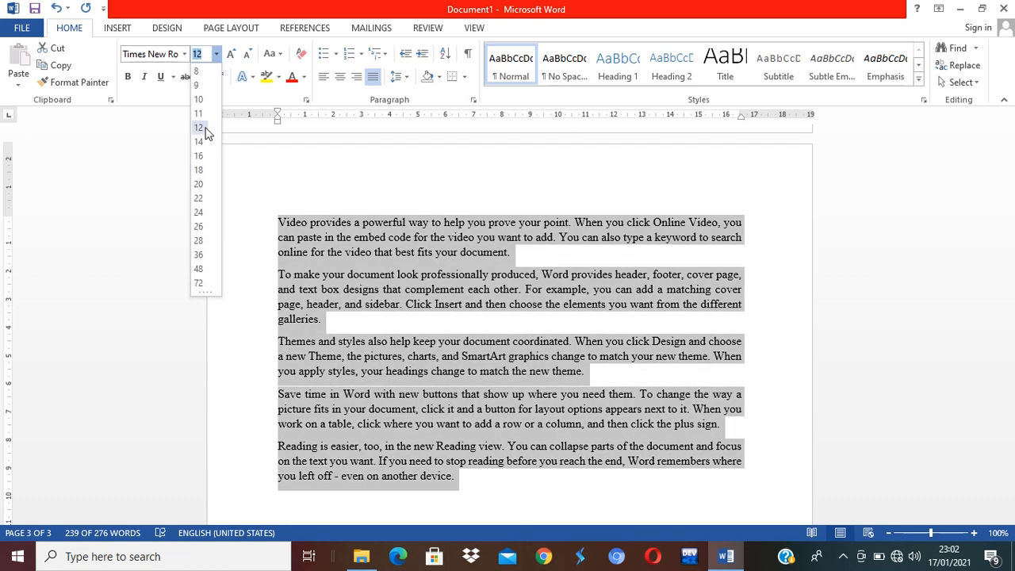
left_click(204, 129)
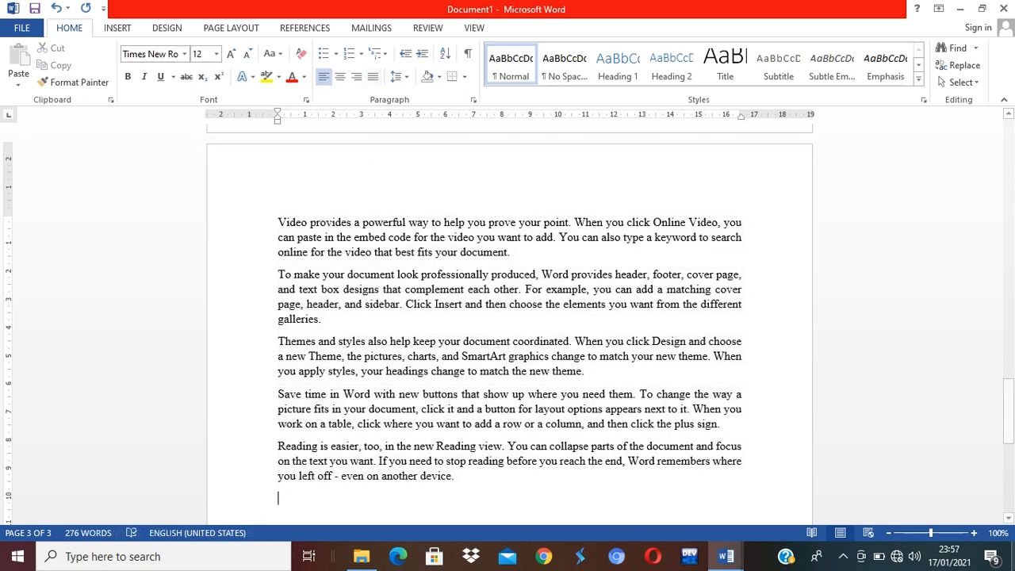
Format the first sample paragraph, starting "Video provides", as three columns with a line between them
left_click(976, 533)
left_click(976, 534)
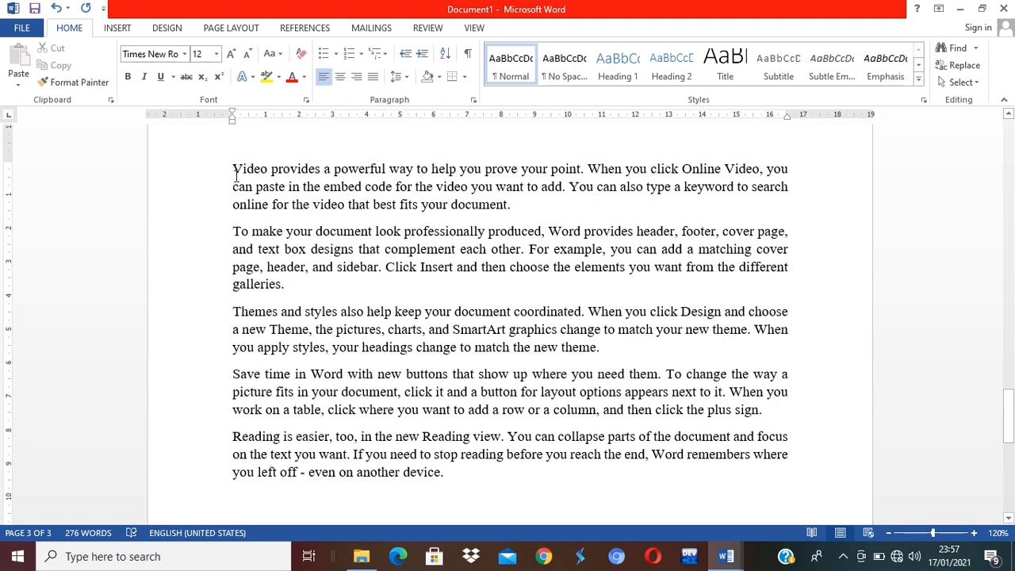
left_click_drag(234, 168, 512, 200)
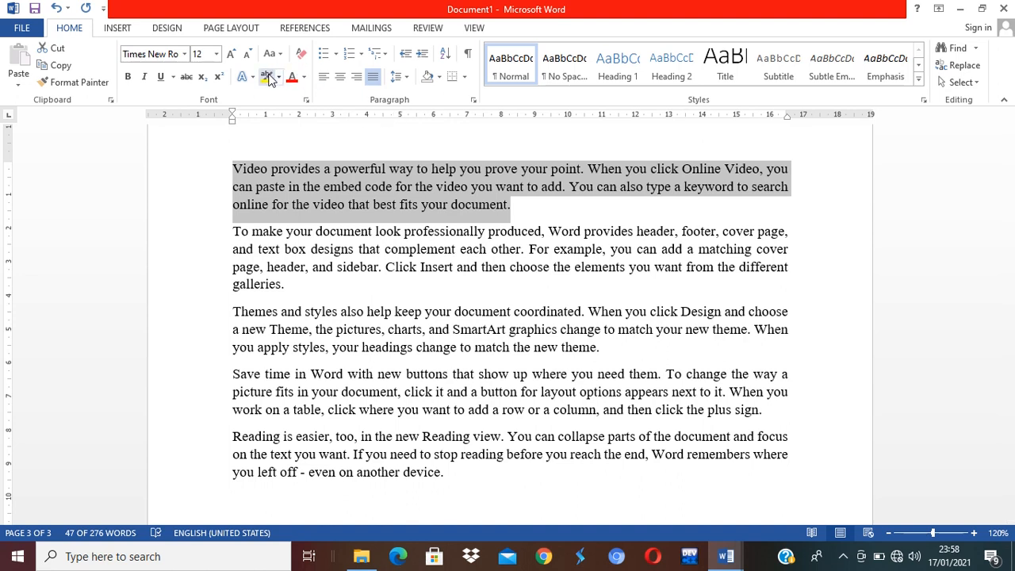
left_click(233, 31)
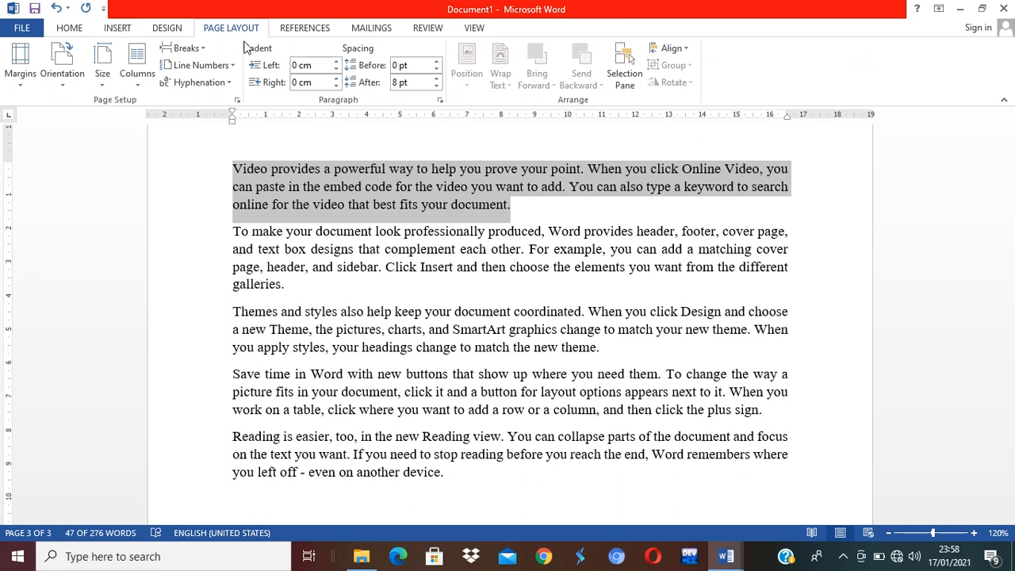
left_click(137, 88)
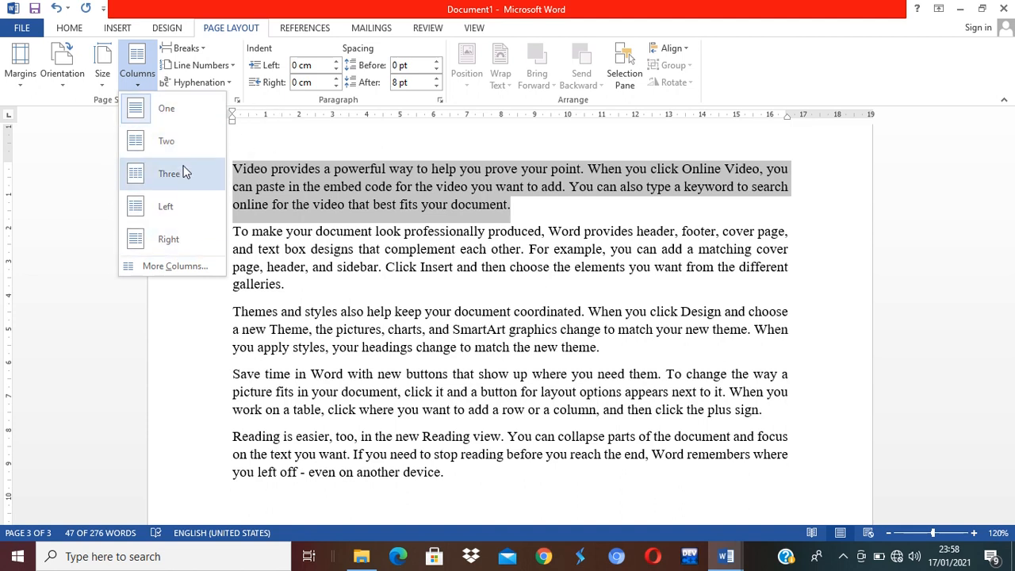
left_click(209, 269)
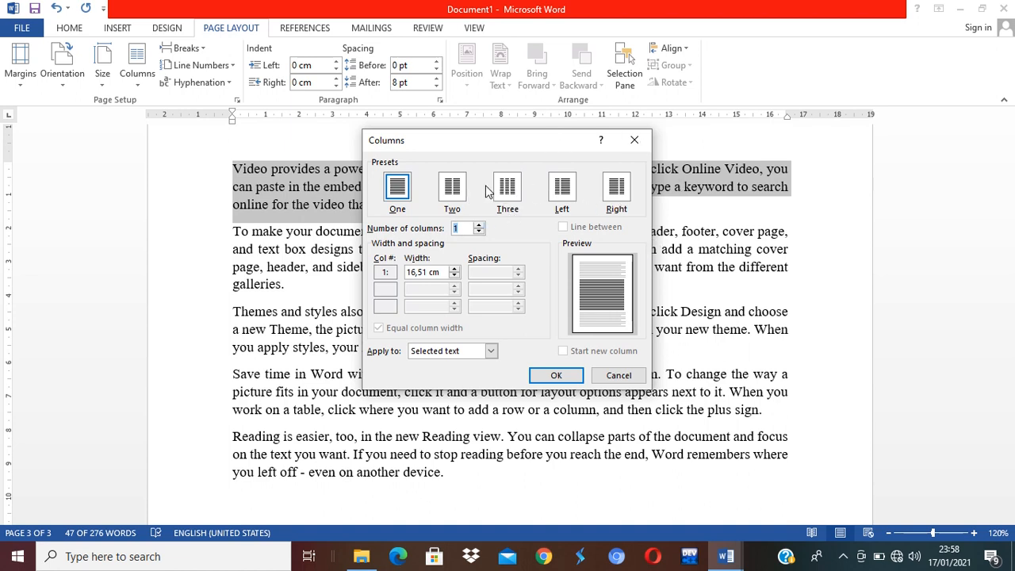
left_click(510, 203)
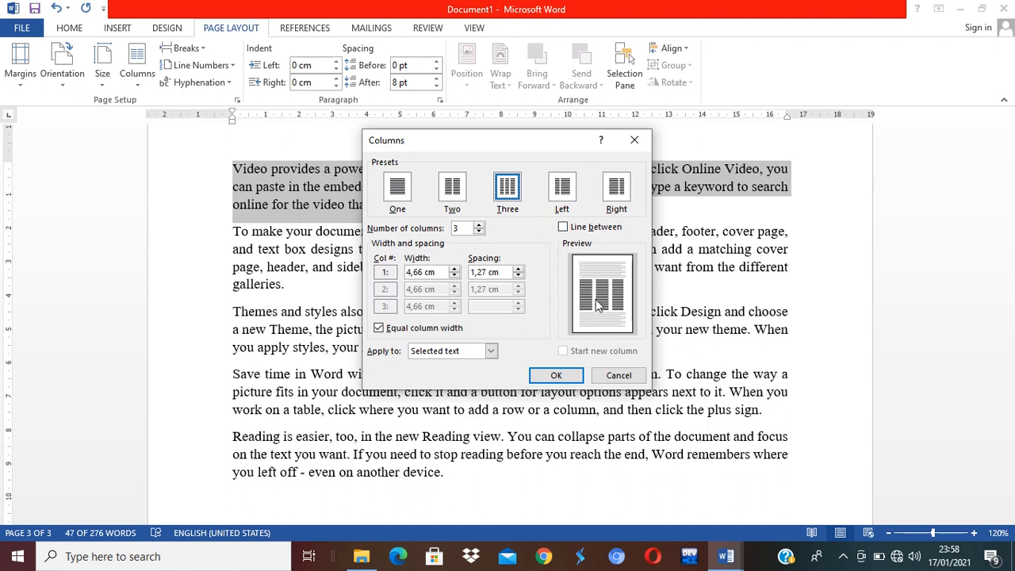
left_click(597, 229)
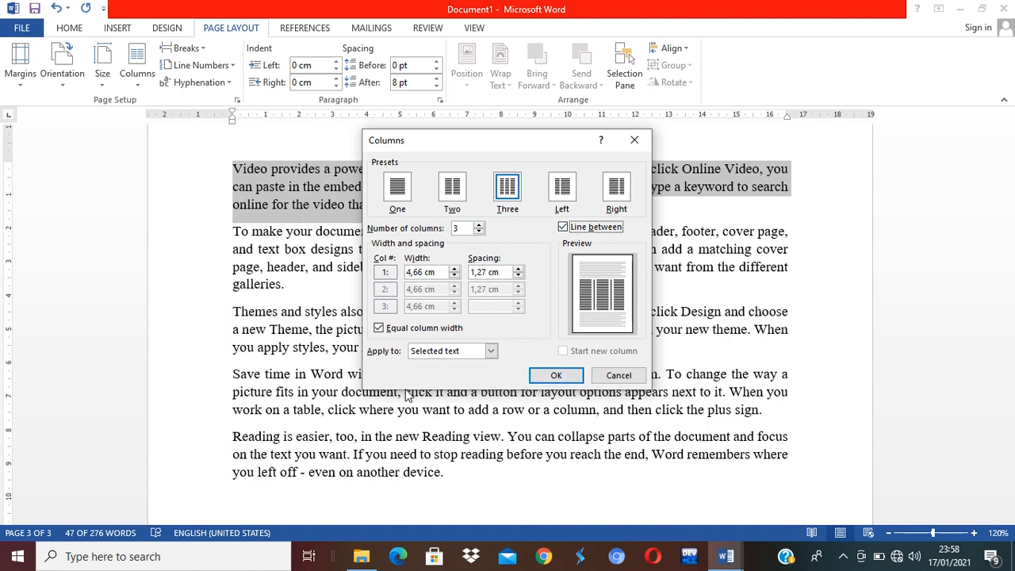
left_click(547, 376)
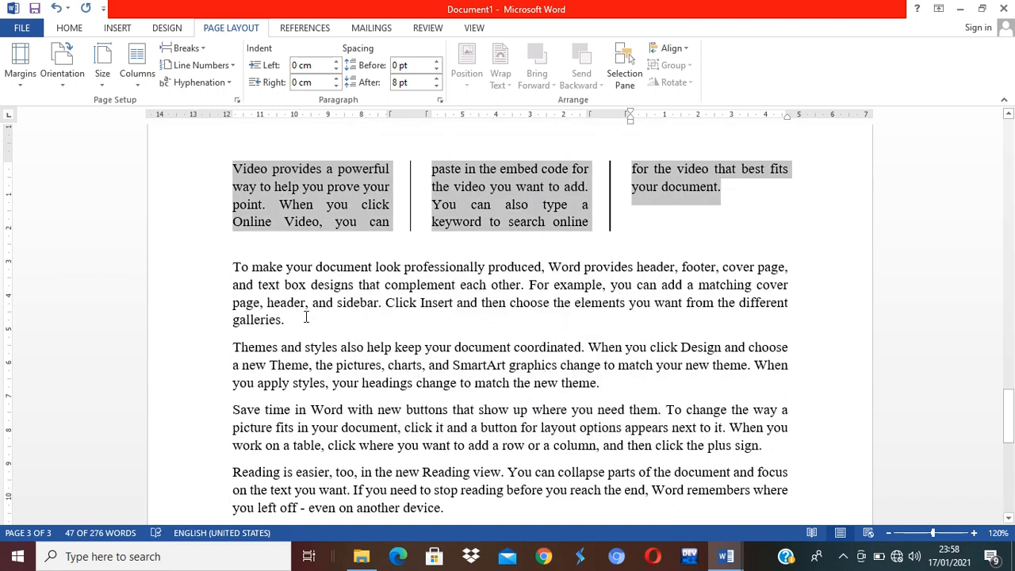
Format the second paragraph, starting "To make your document", with the Left two-column preset and a line between the columns
left_click_drag(235, 268, 283, 318)
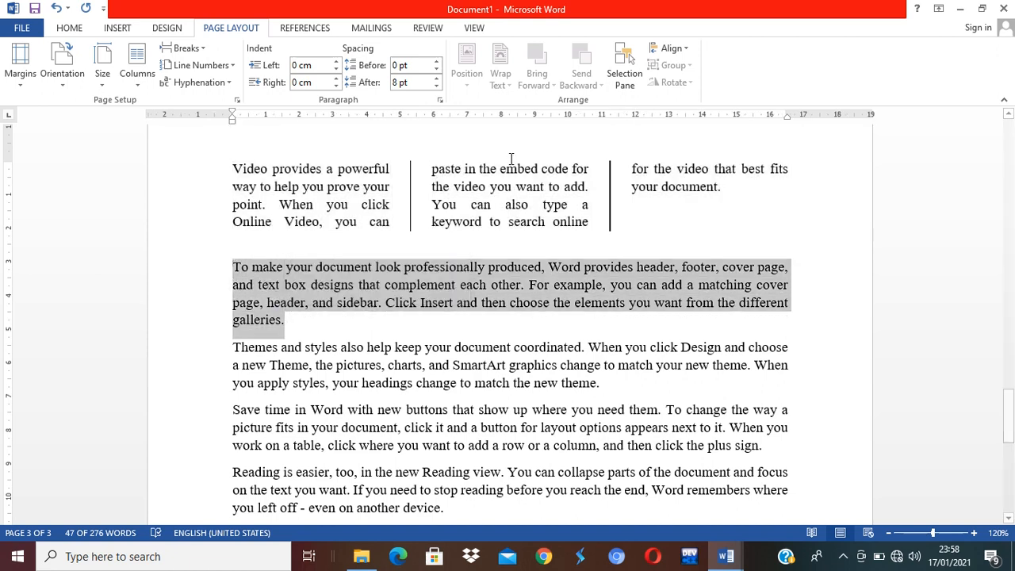
left_click(149, 87)
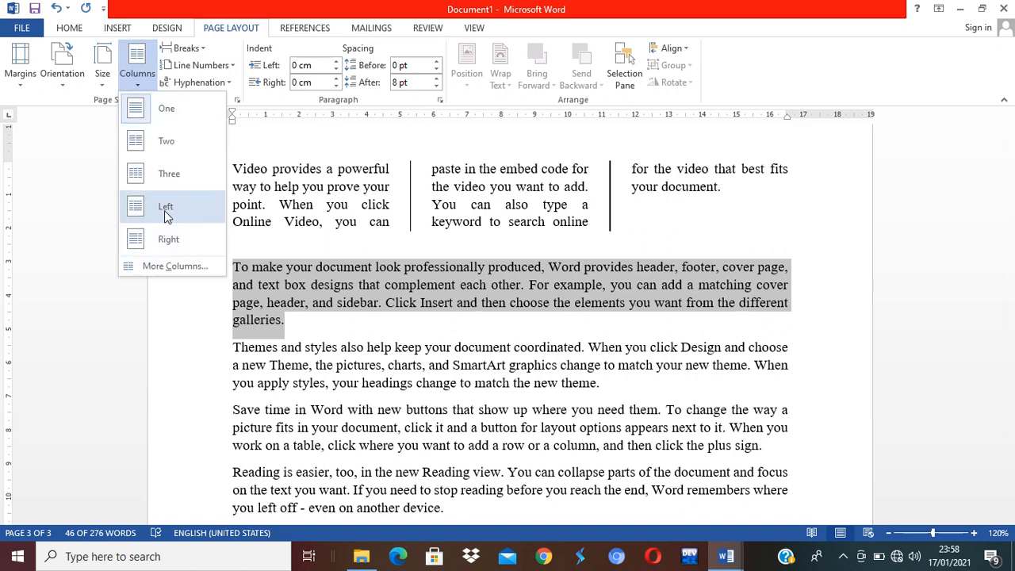
left_click(177, 265)
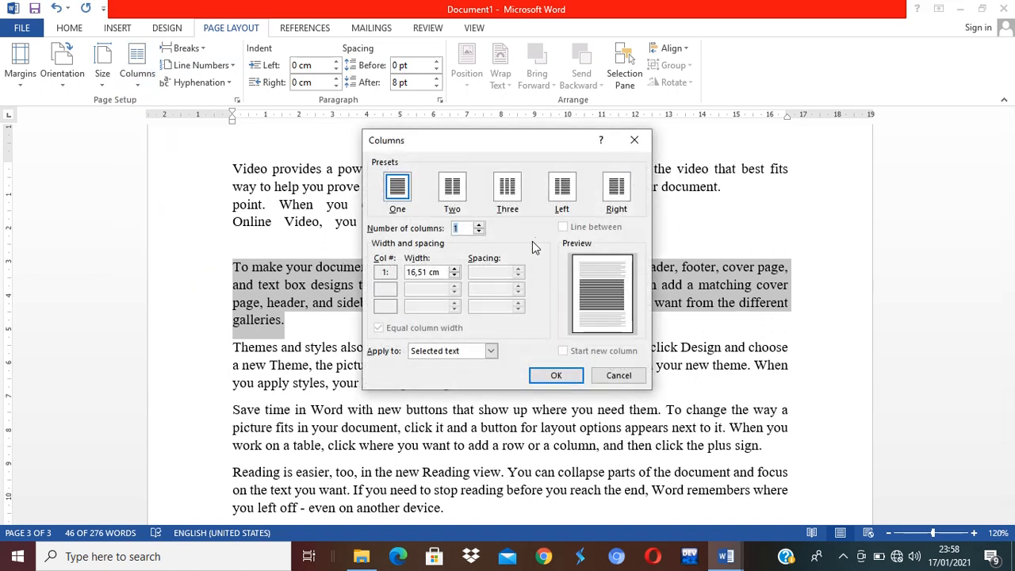
left_click(565, 202)
left_click(569, 227)
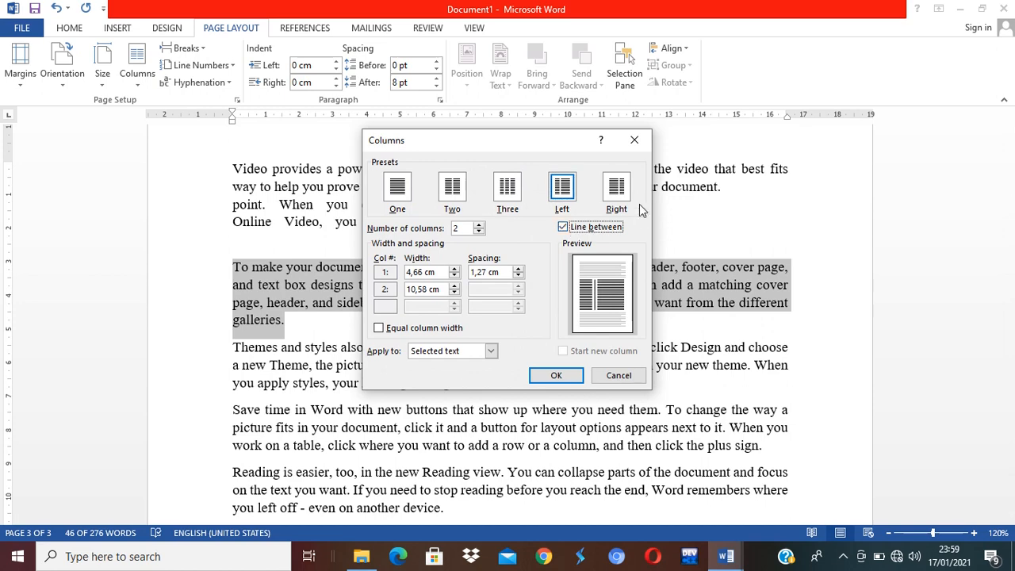
left_click(557, 375)
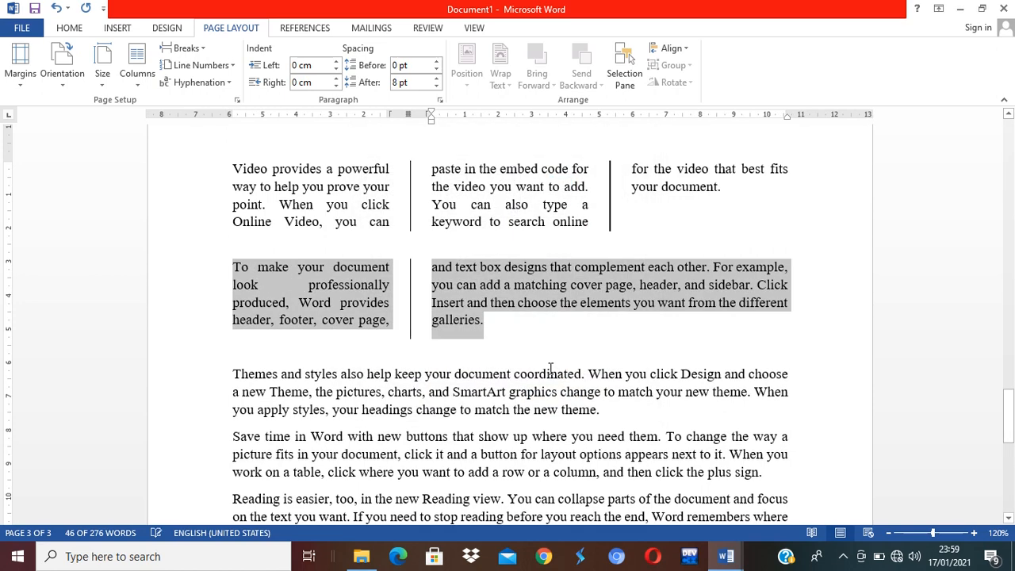
left_click(382, 355)
Format the third paragraph, starting "Themes and styles", with the Right two-column preset and a line between the columns
scroll(366, 321, "down", 3)
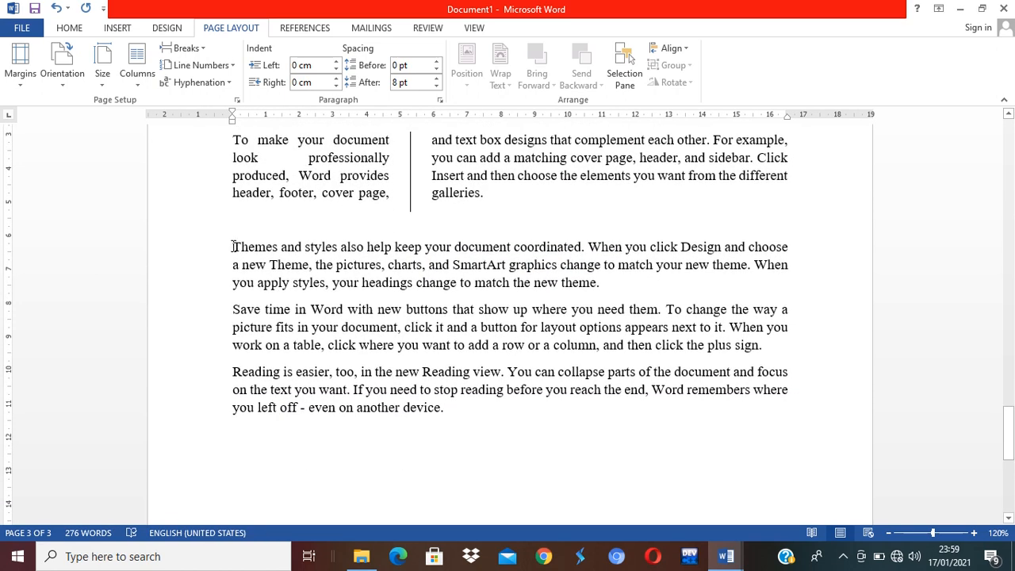
left_click_drag(232, 247, 602, 277)
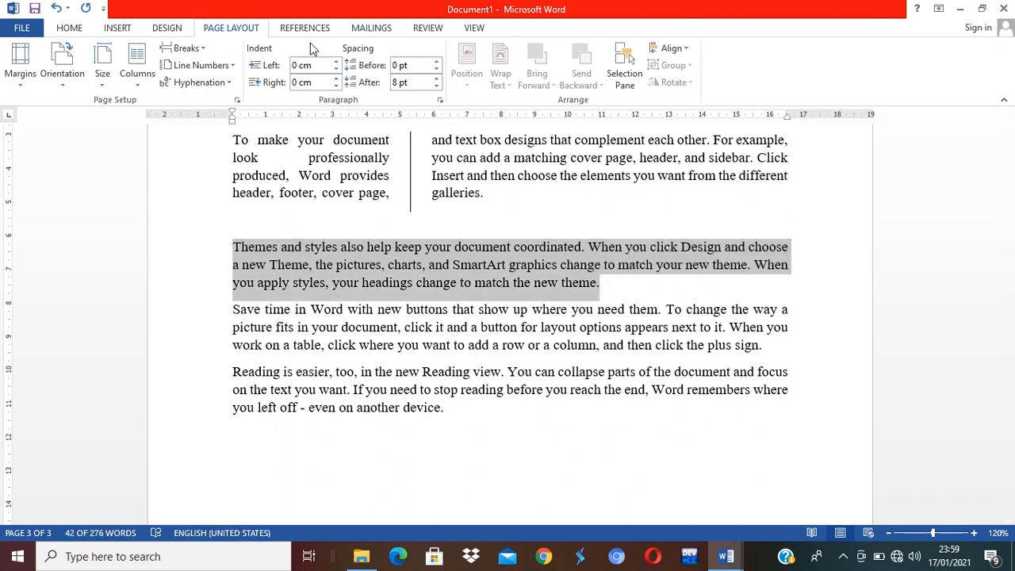
left_click(138, 79)
left_click(175, 266)
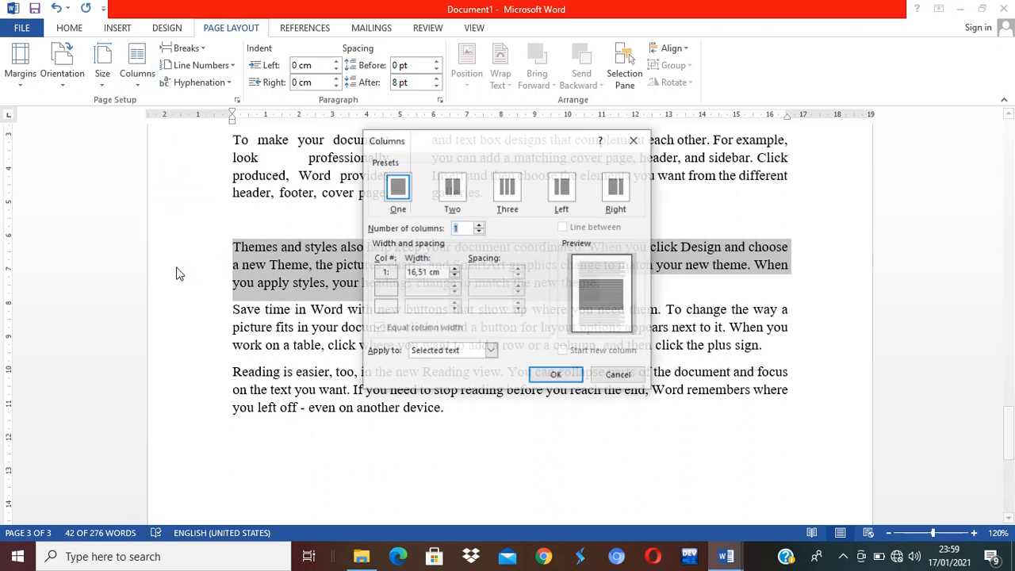
left_click(625, 194)
left_click(592, 228)
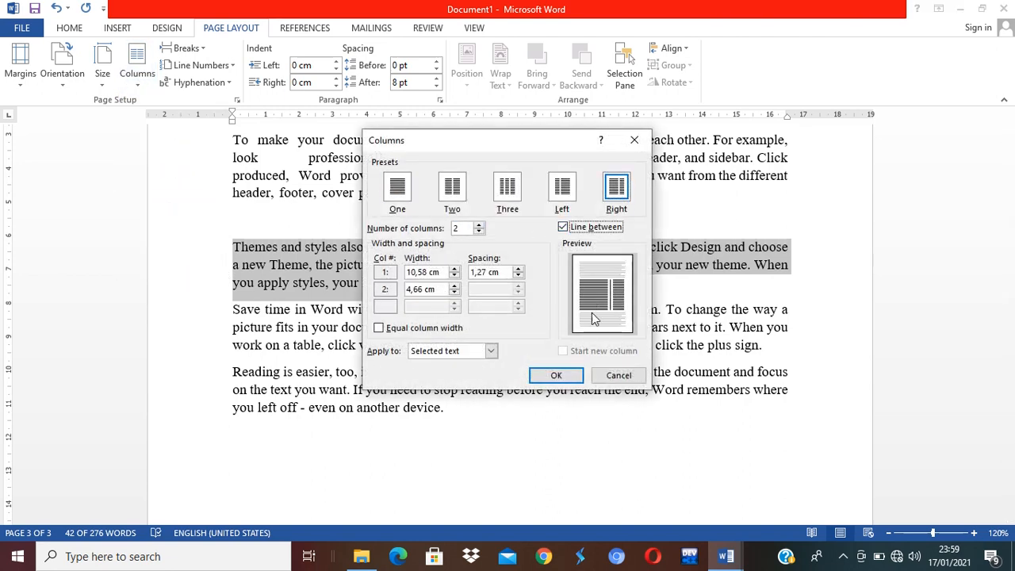
left_click(556, 376)
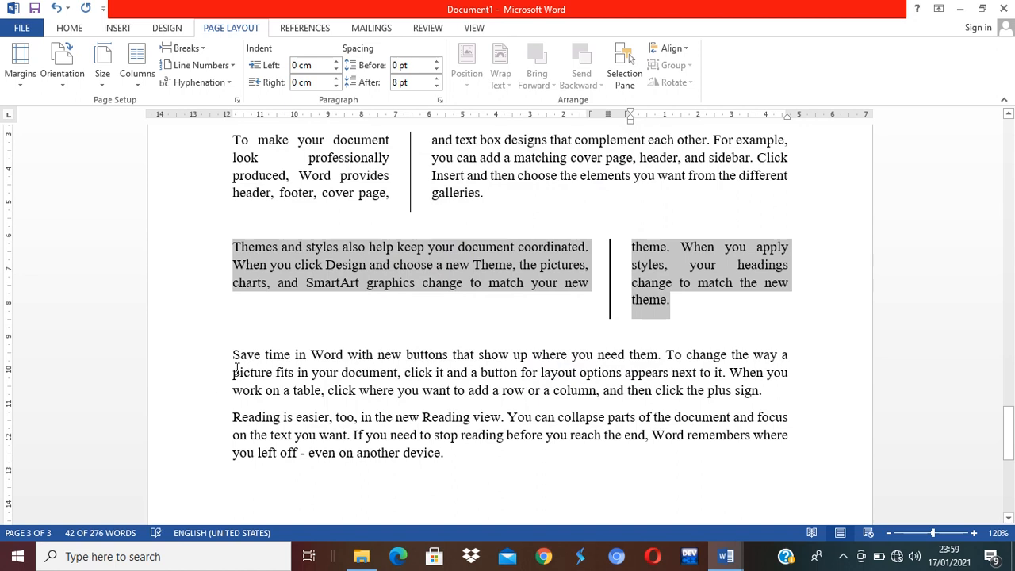
Format the fourth paragraph, starting "Save time in Word", as two equal columns with a line between them
left_click_drag(230, 357, 767, 388)
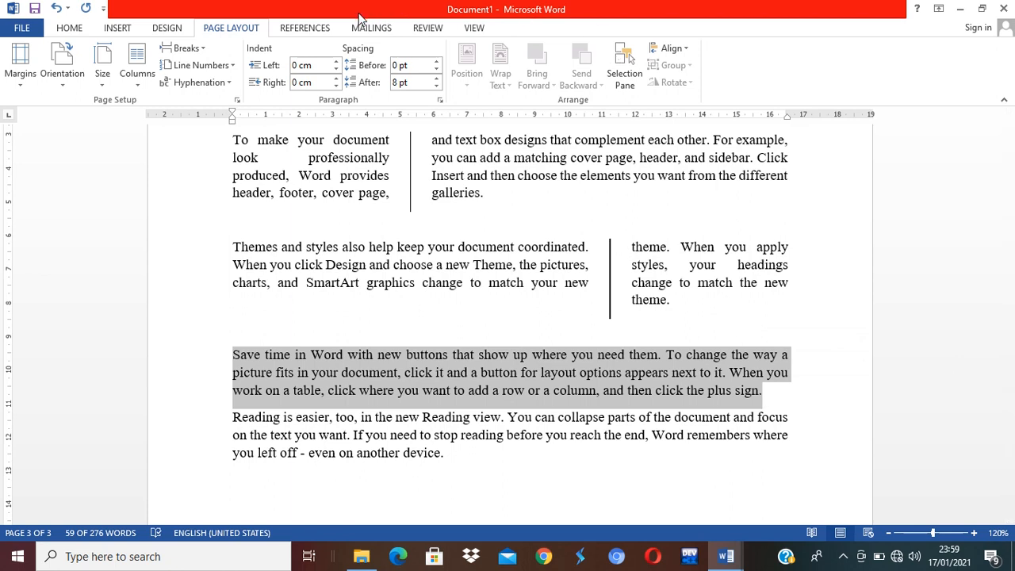
left_click(472, 30)
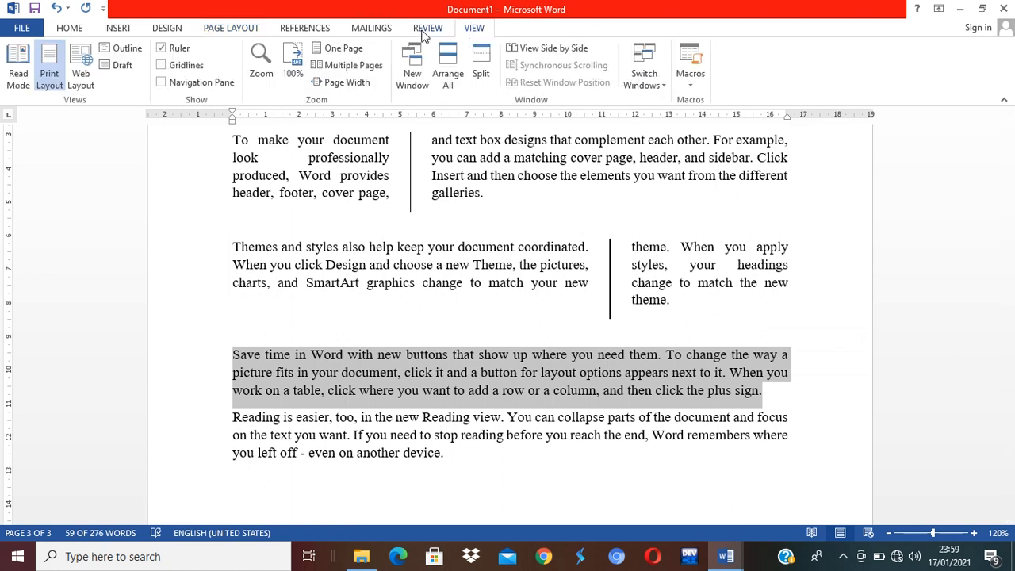
left_click(228, 33)
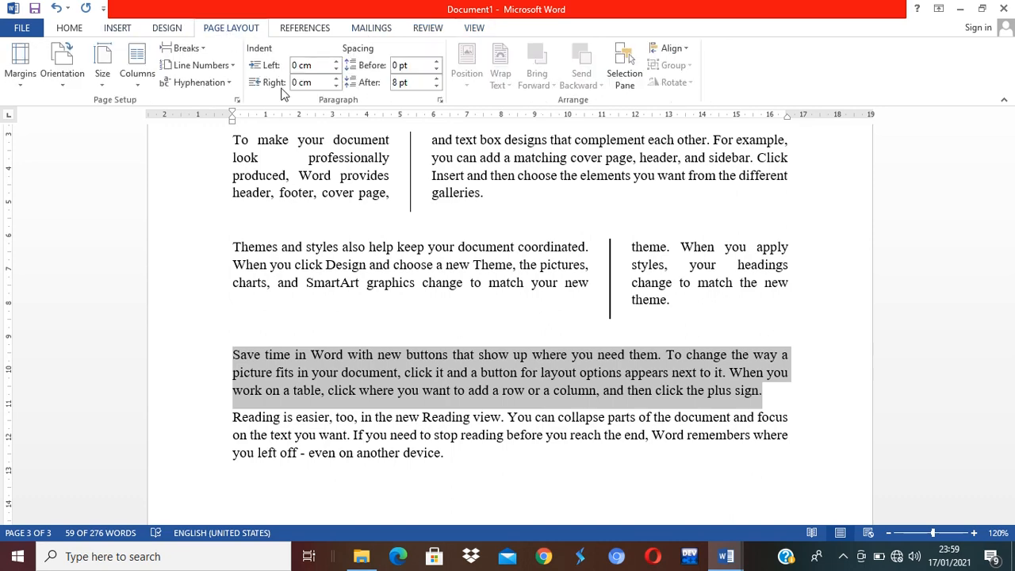
left_click(138, 79)
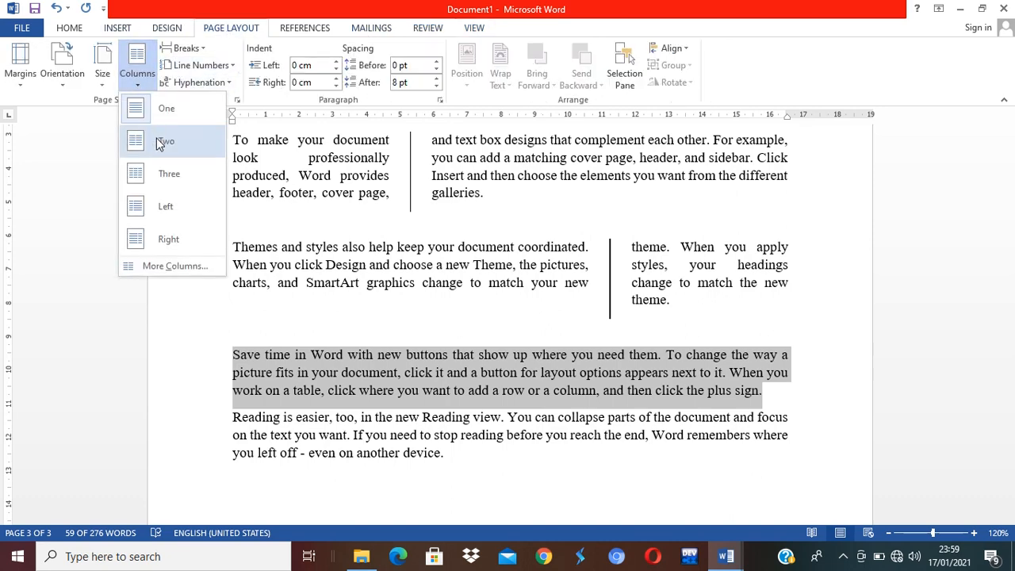
left_click(176, 266)
left_click(449, 194)
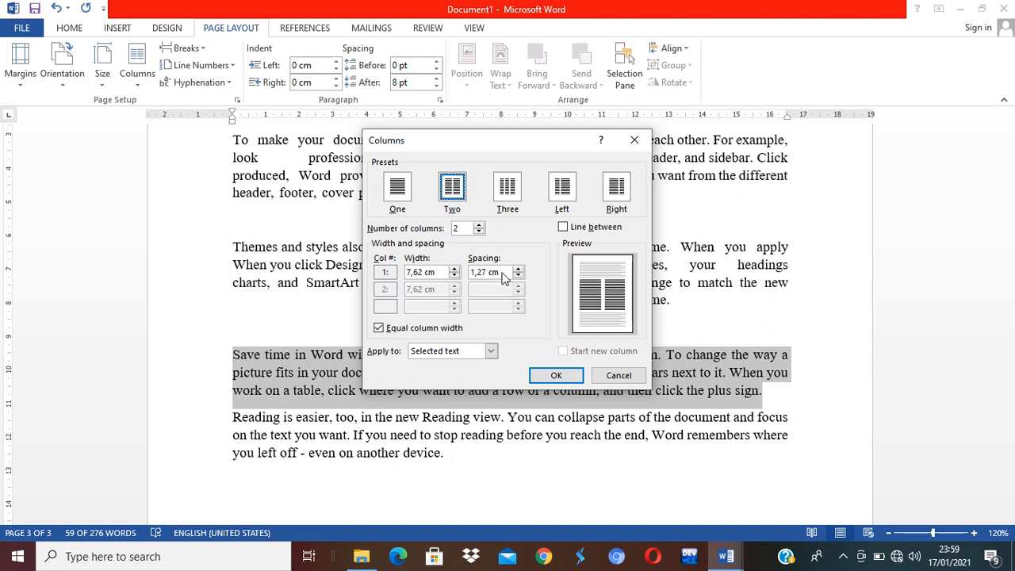
left_click(565, 228)
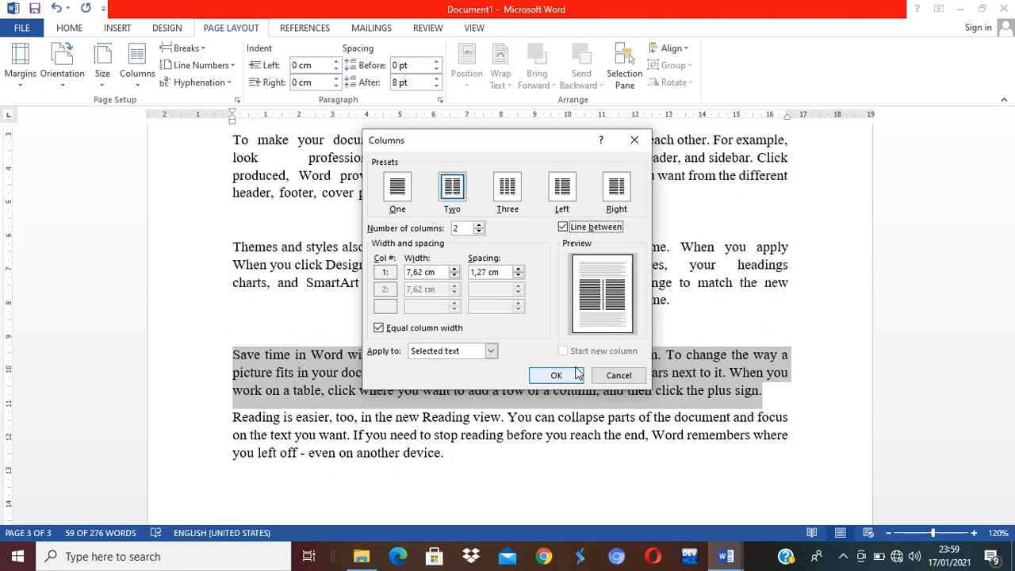
left_click(577, 370)
Format the last paragraph, starting "Reading is easier", as four equal columns with a line between them
scroll(291, 353, "down", 3)
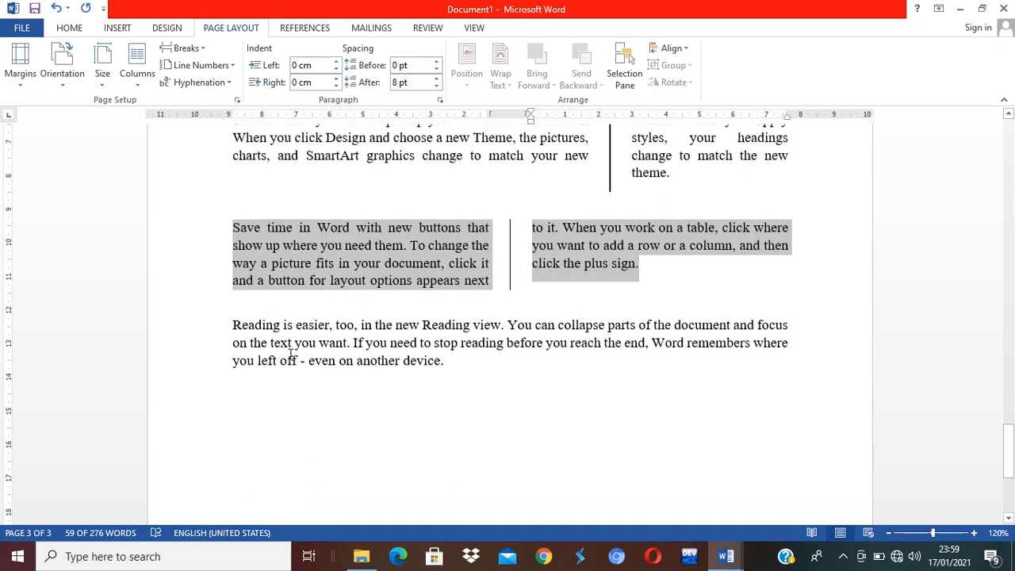
left_click_drag(233, 329, 446, 358)
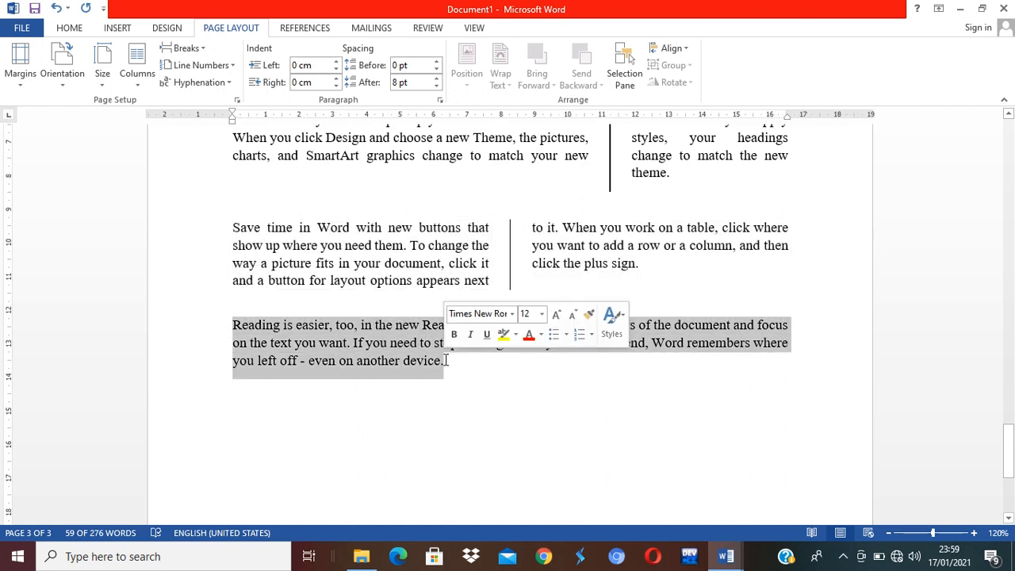
left_click(155, 67)
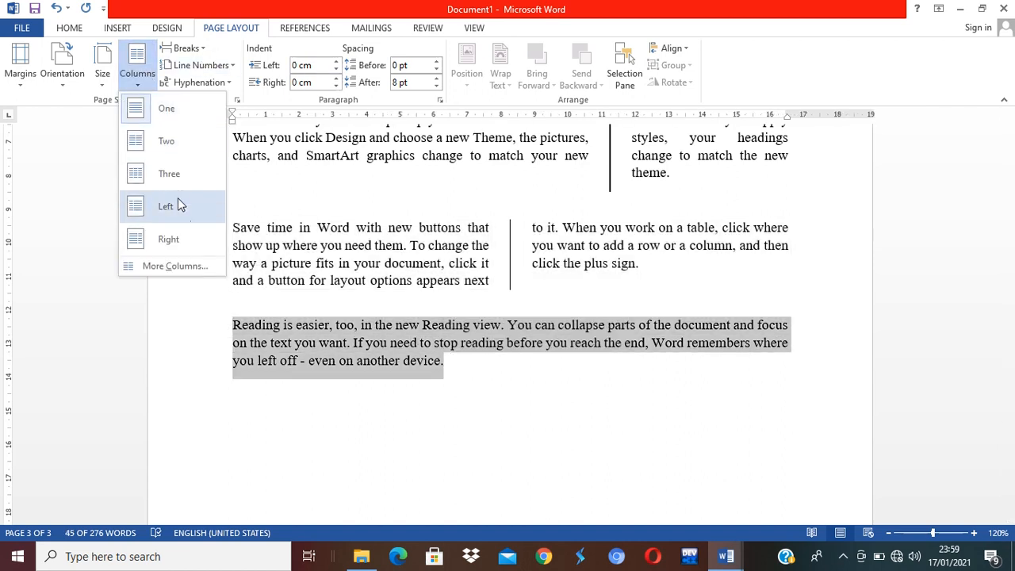
left_click(191, 268)
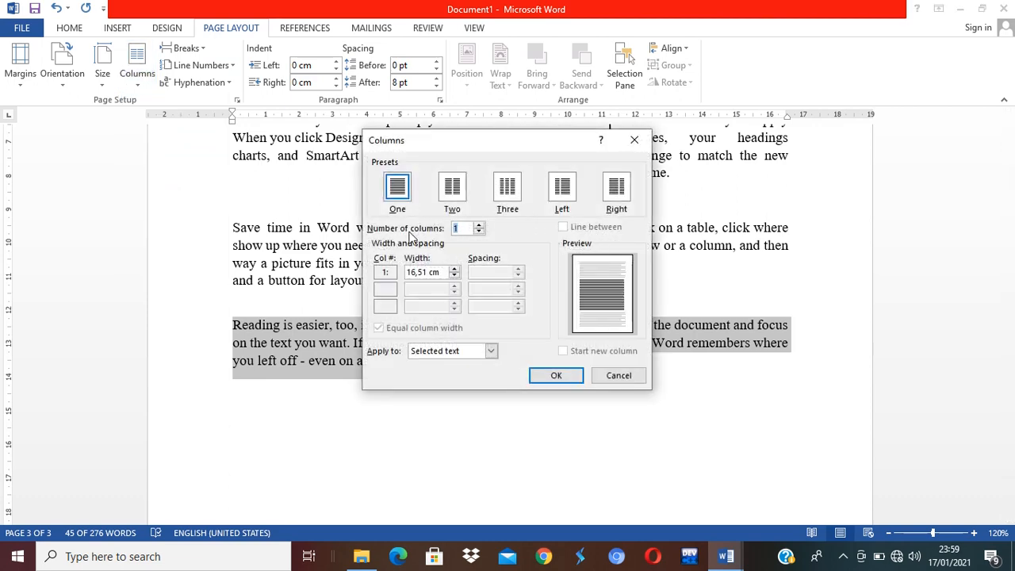
left_click(478, 226)
left_click(479, 226)
left_click(480, 226)
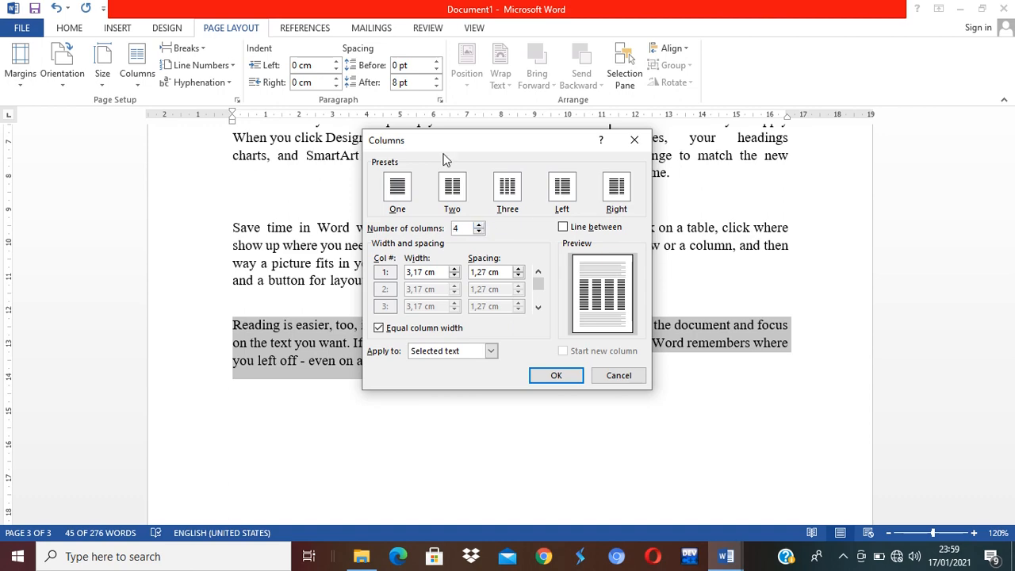
left_click(607, 230)
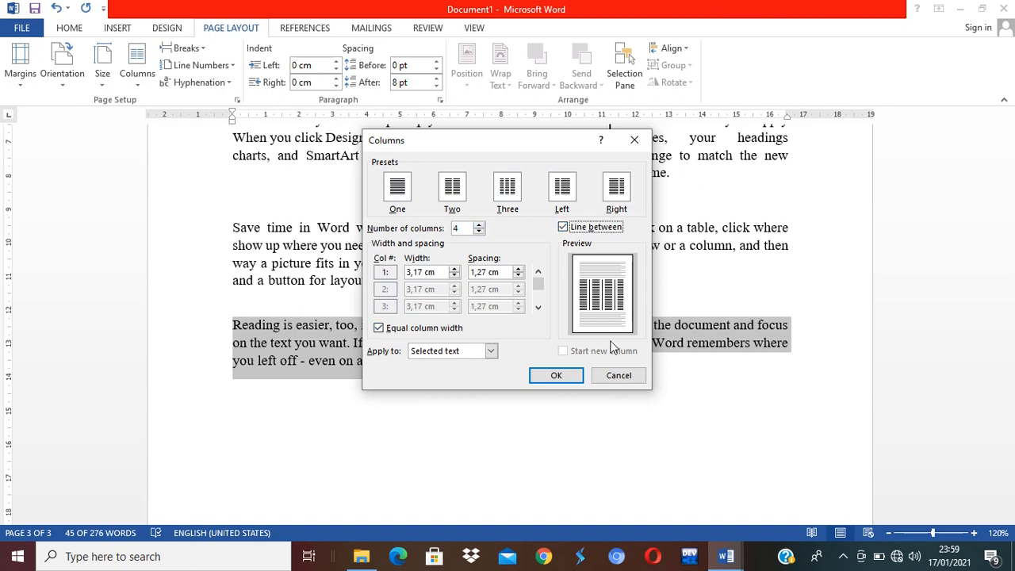
left_click(562, 377)
left_click(626, 288)
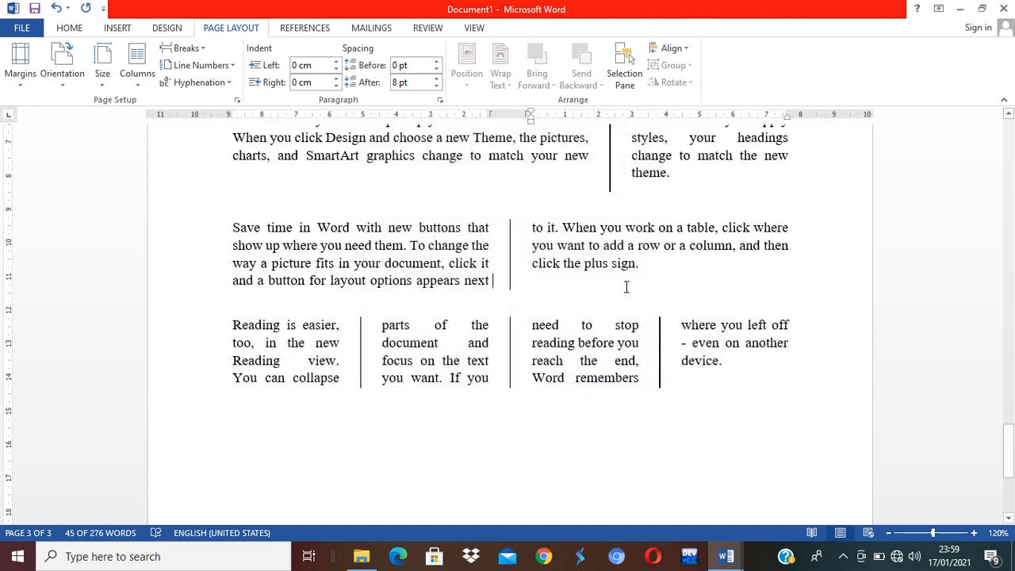
scroll(627, 287, "up", 15)
scroll(626, 287, "down", 8)
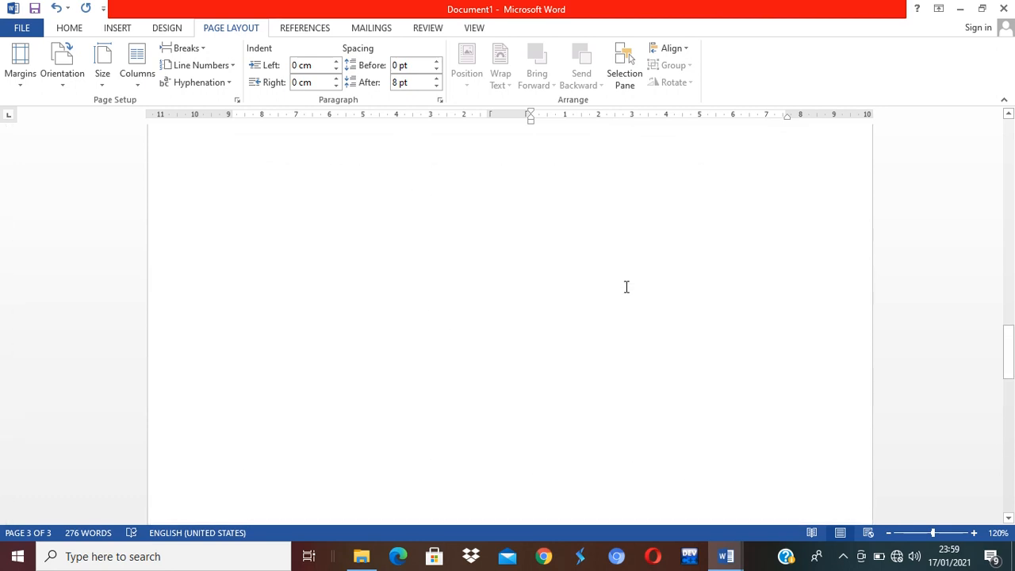
scroll(626, 287, "up", 1)
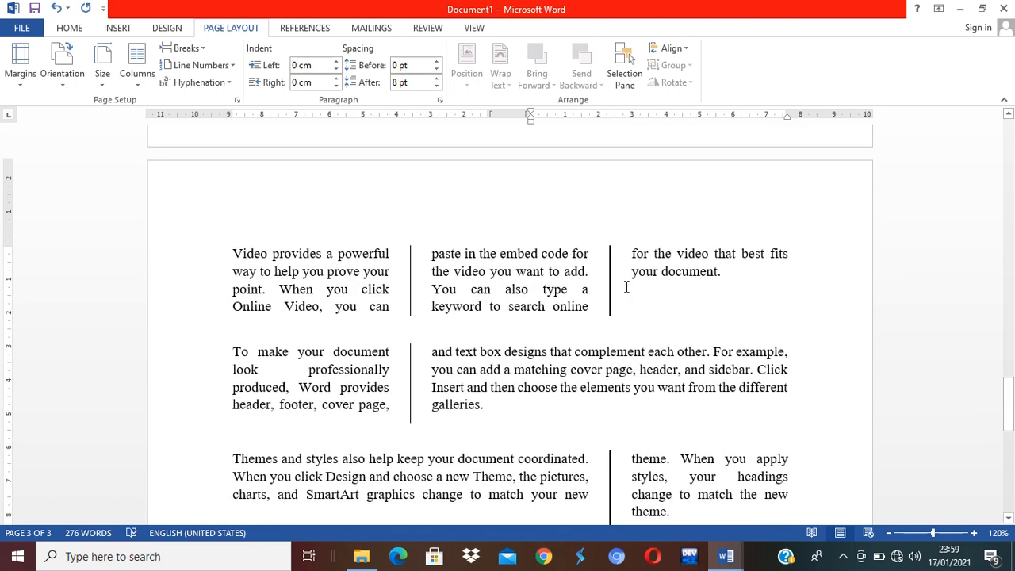
left_click(76, 30)
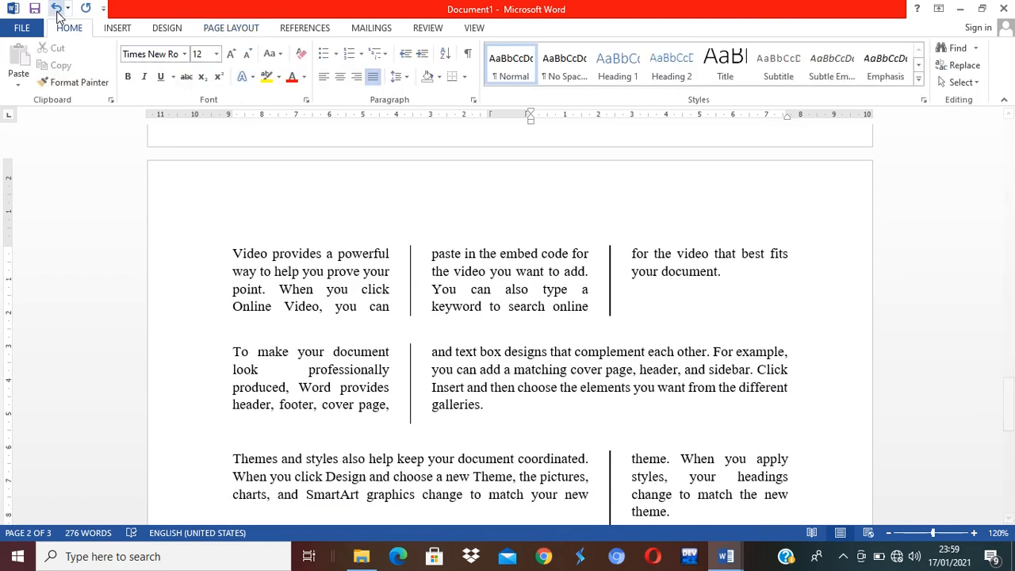
left_click(124, 30)
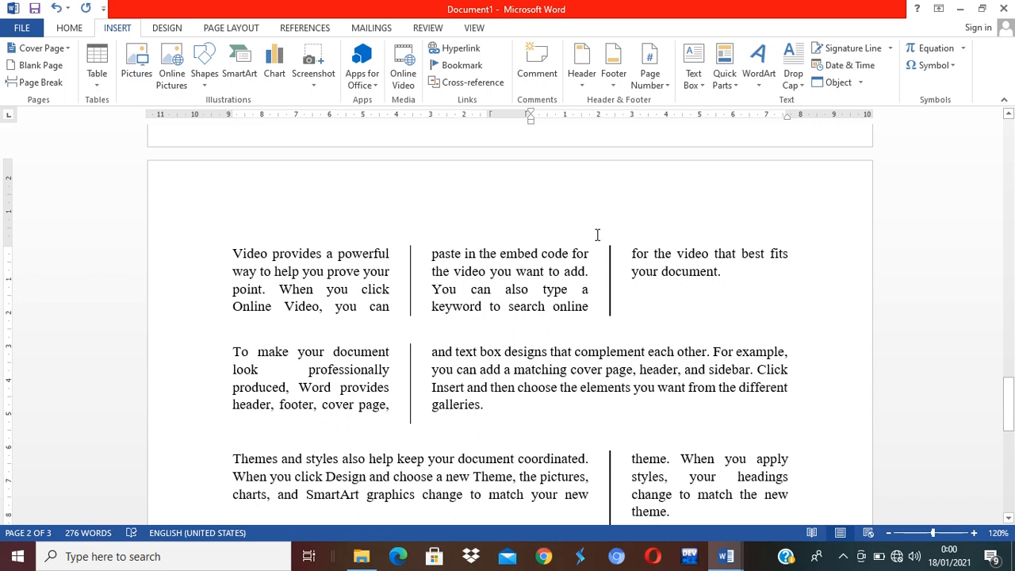
scroll(335, 356, "up", 4)
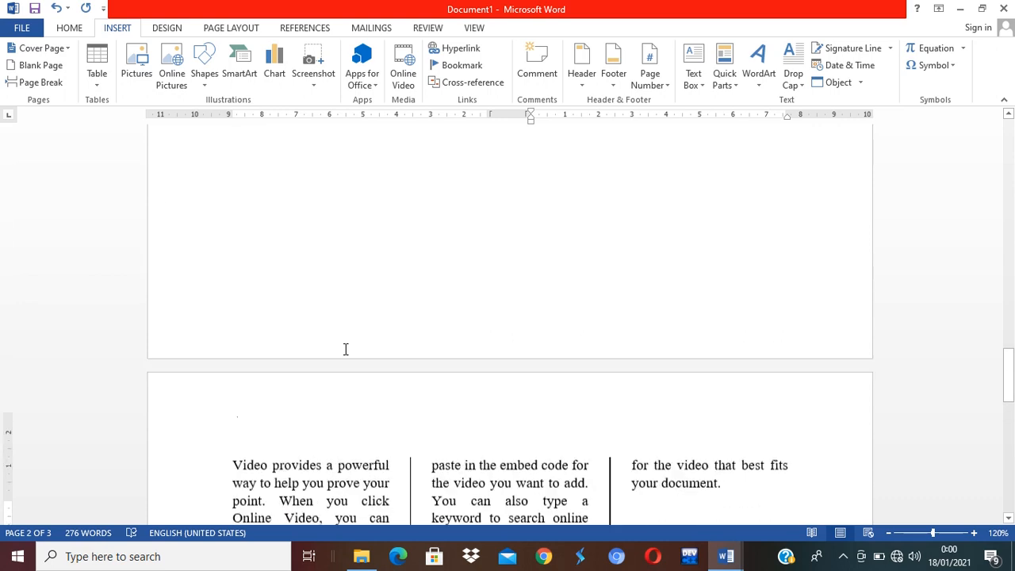
scroll(345, 347, "down", 5)
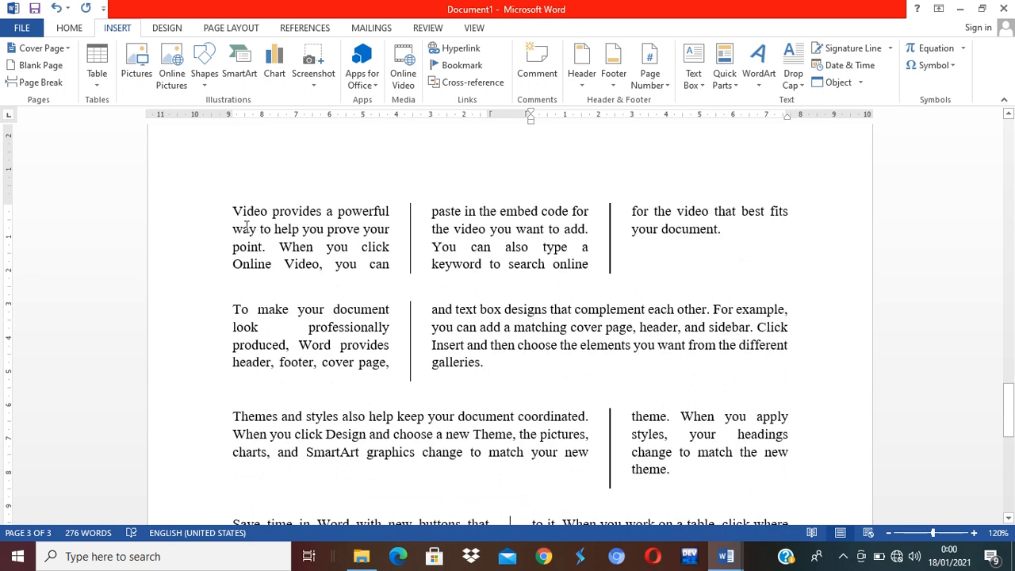
Try converting the word "can" in the first paragraph to orange-outlined WordArt, and undo the conversion
left_click(246, 210)
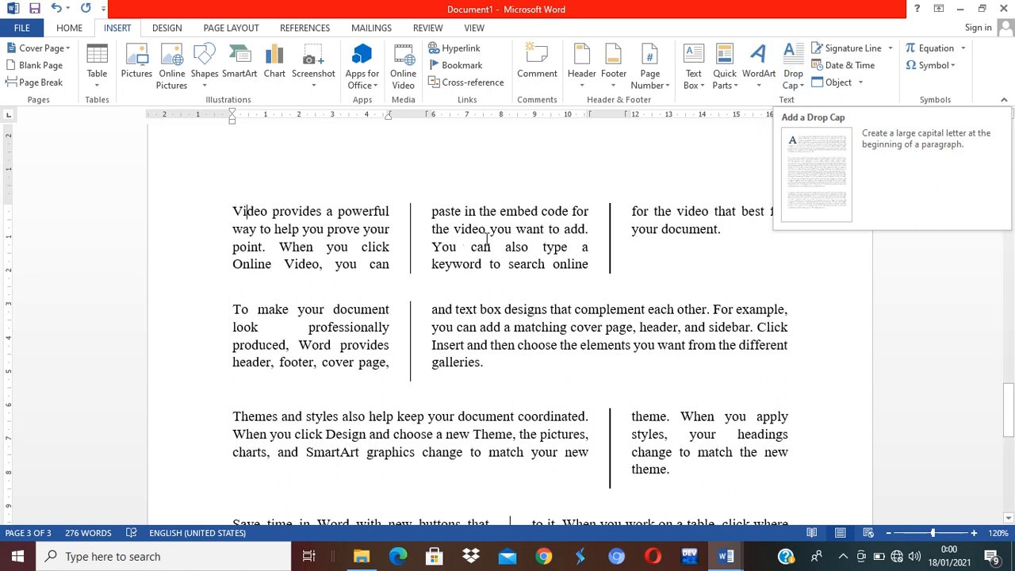
left_click(759, 80)
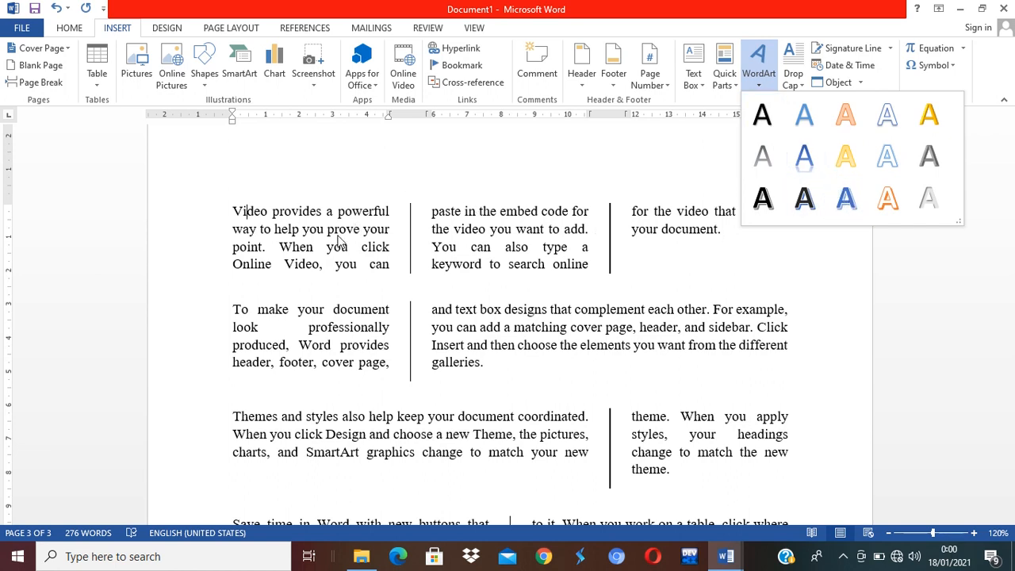
left_click(348, 211)
left_click_drag(339, 211, 394, 213)
left_click(516, 229)
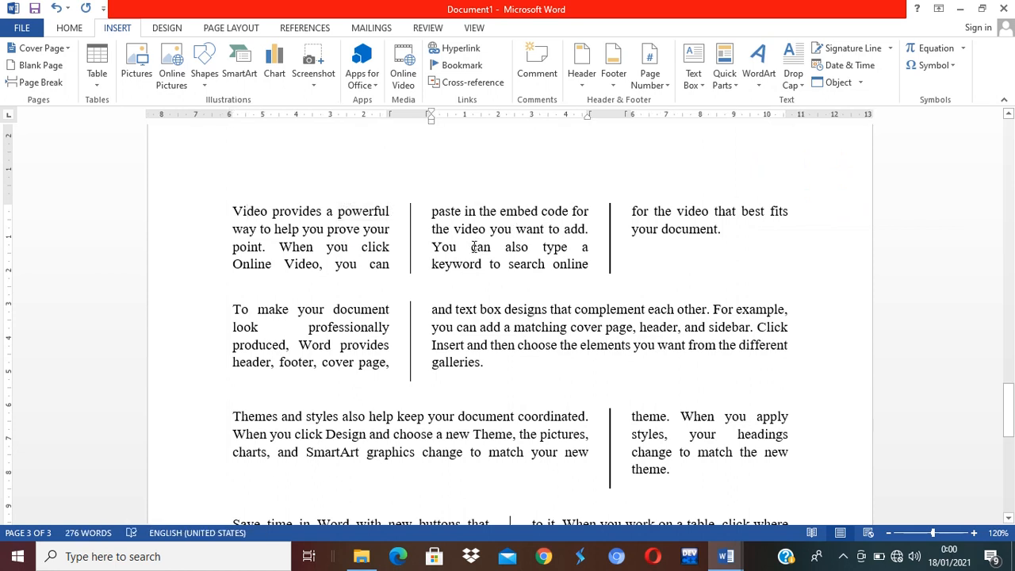
left_click_drag(473, 247, 491, 247)
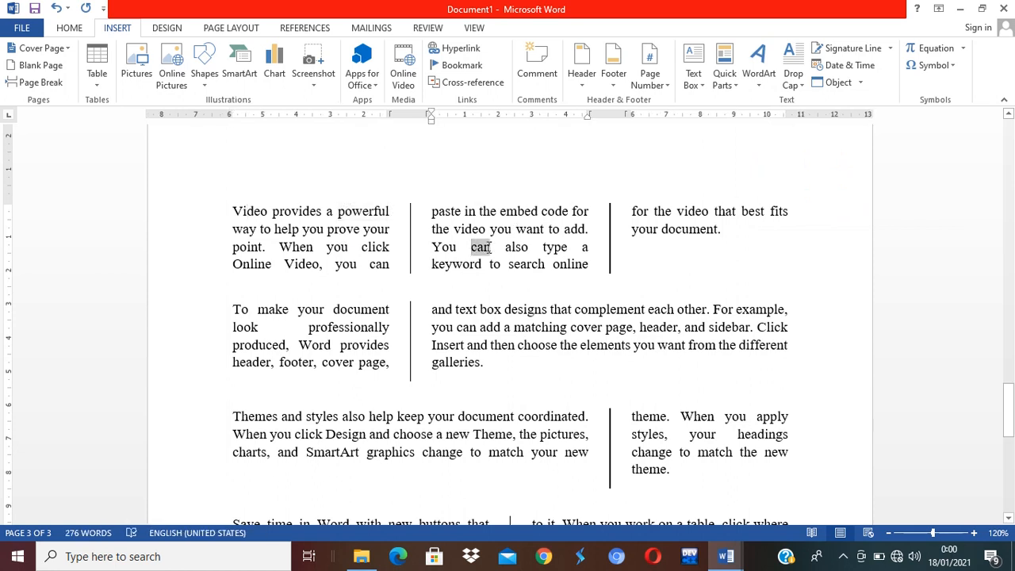
left_click(767, 76)
left_click(888, 198)
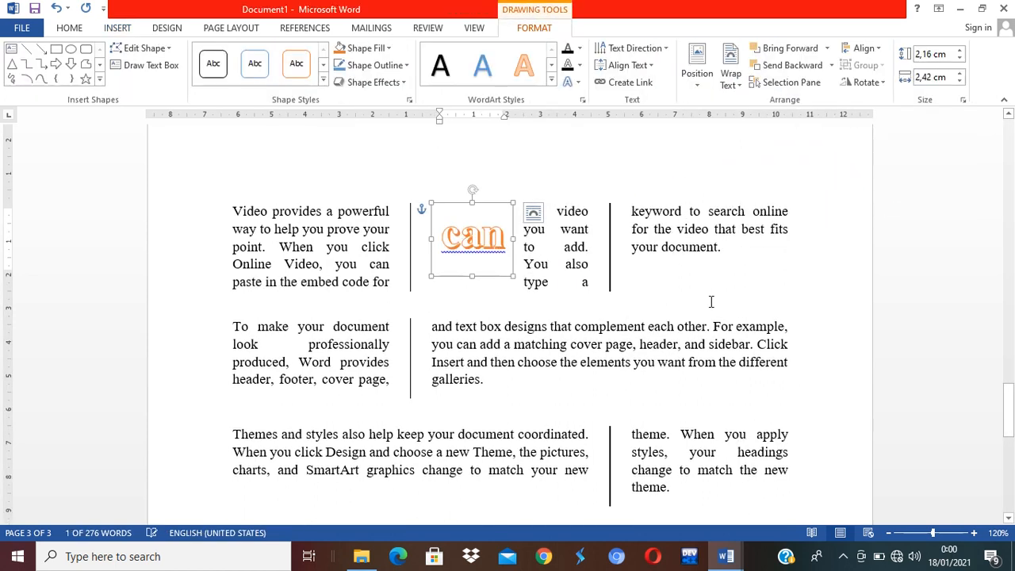
key("ctrl+z")
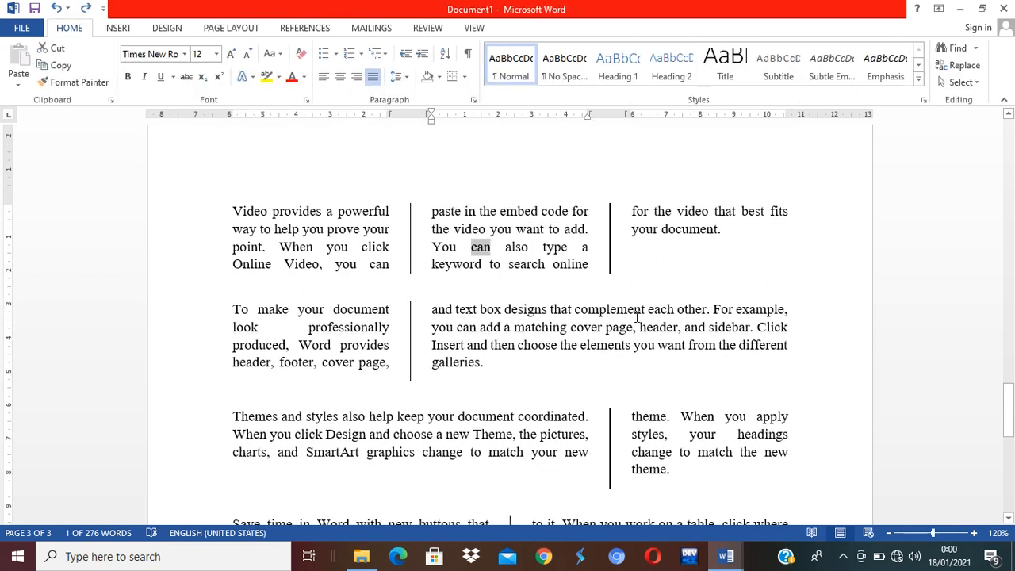
Add a Dropped drop cap to the first paragraph, starting "Video provides", in Times New Roman with 3 lines to drop and 0 cm from text
left_click(274, 212)
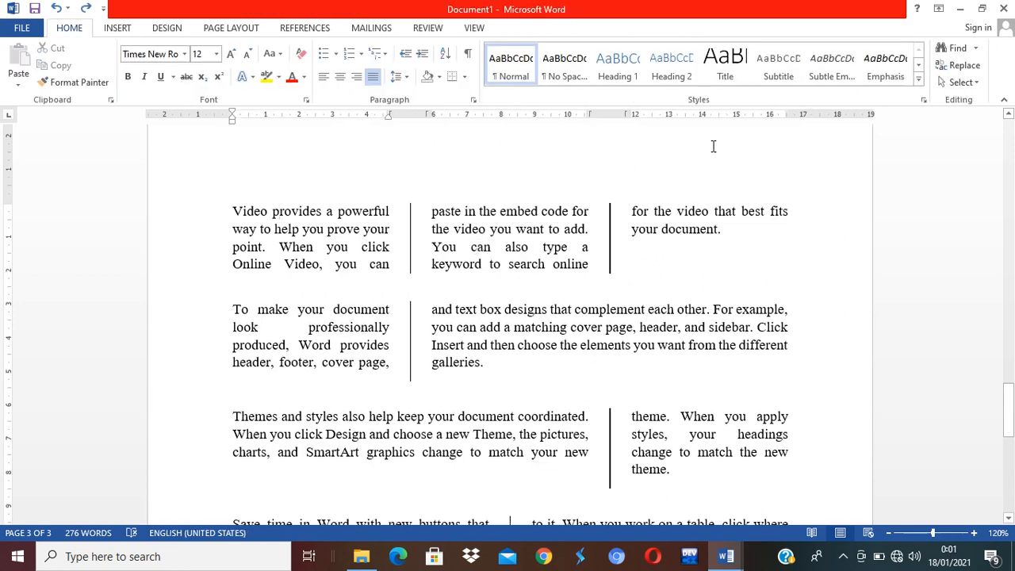
left_click(133, 27)
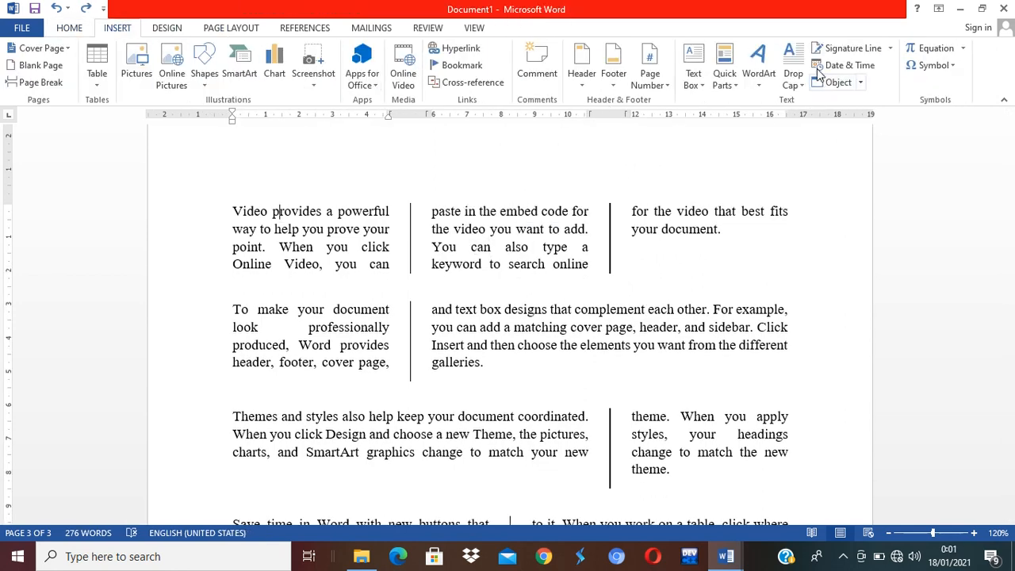
left_click(794, 83)
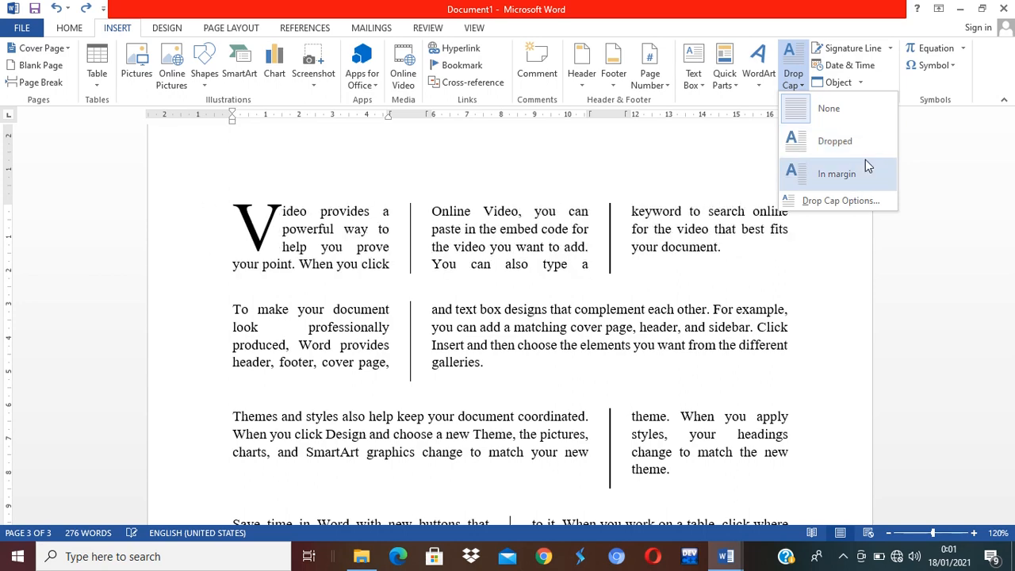
left_click(872, 203)
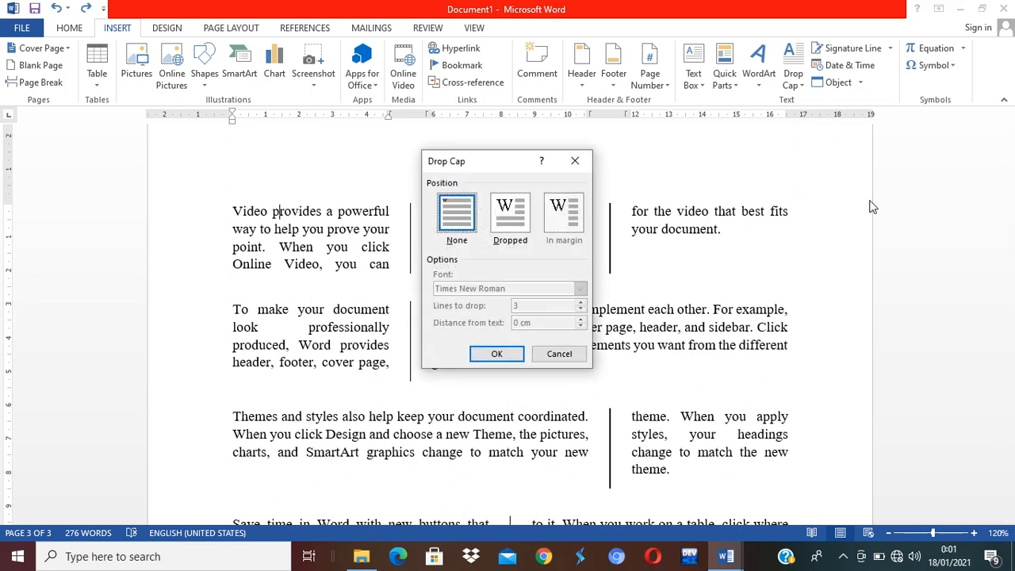
left_click_drag(514, 163, 766, 141)
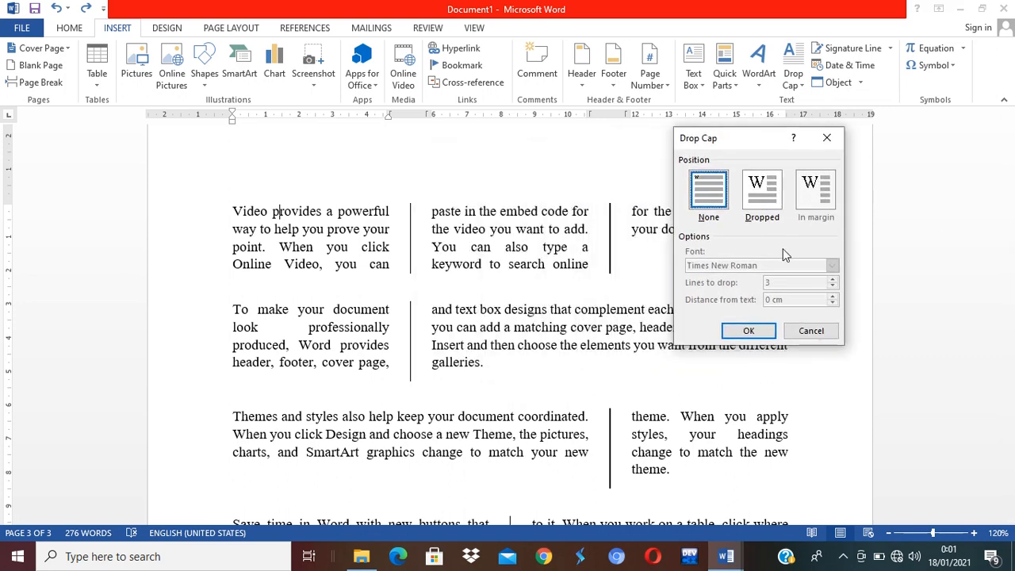
left_click(759, 206)
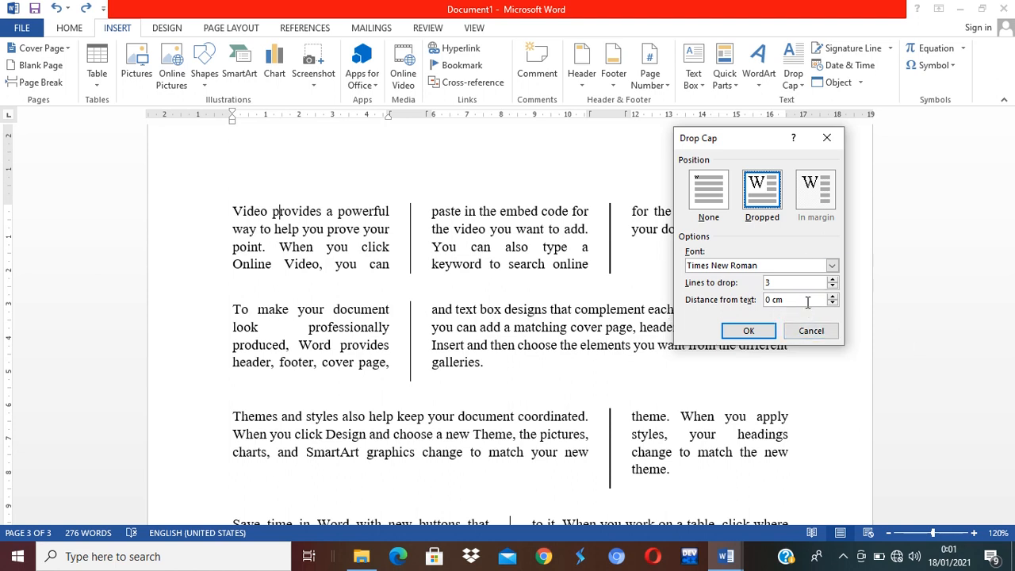
left_click_drag(806, 302, 744, 300)
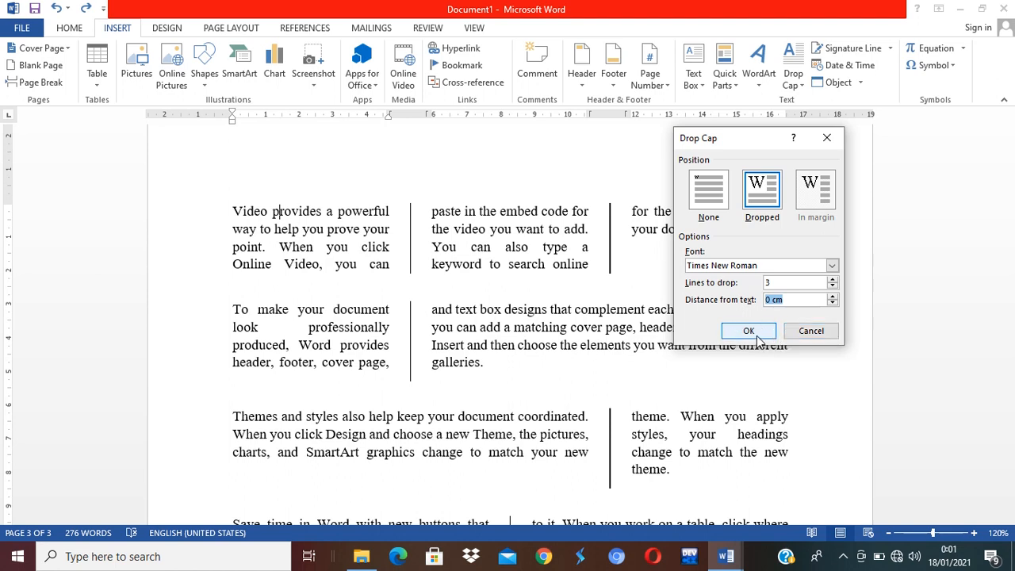
left_click(749, 331)
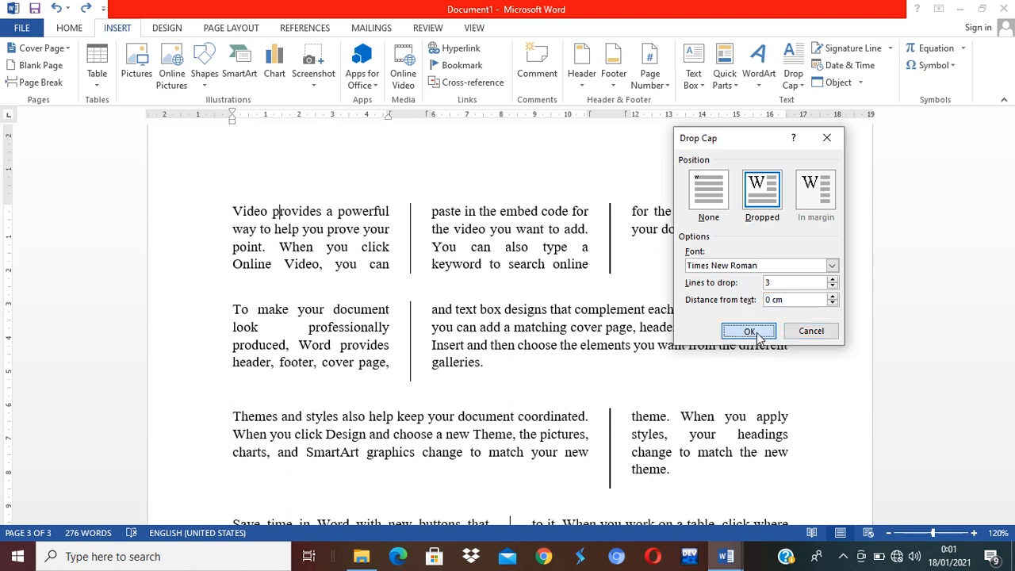
Add a Dropped drop cap spanning 4 lines to the second paragraph, starting "To make your document"
left_click(337, 317)
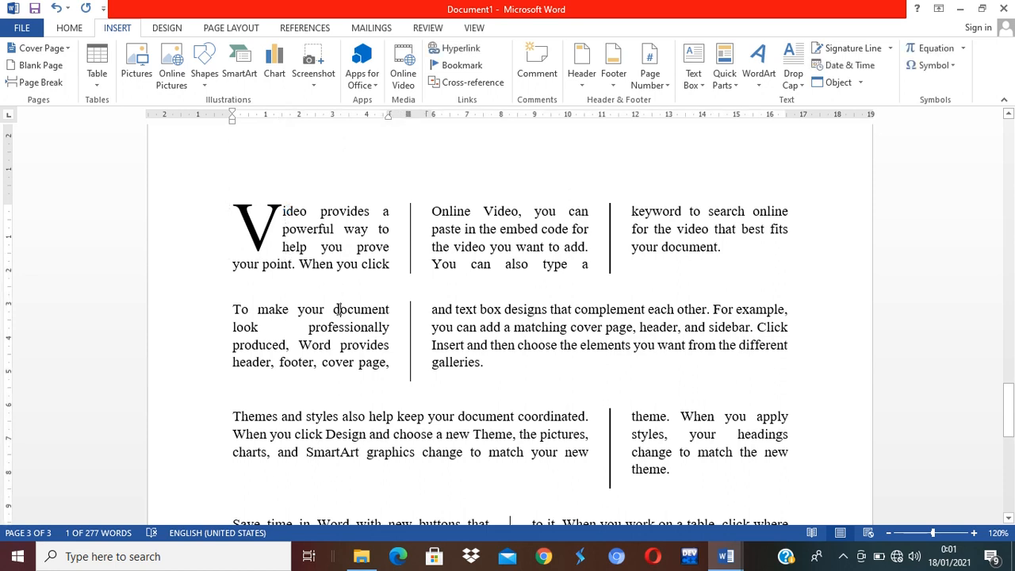
left_click(785, 86)
left_click(809, 200)
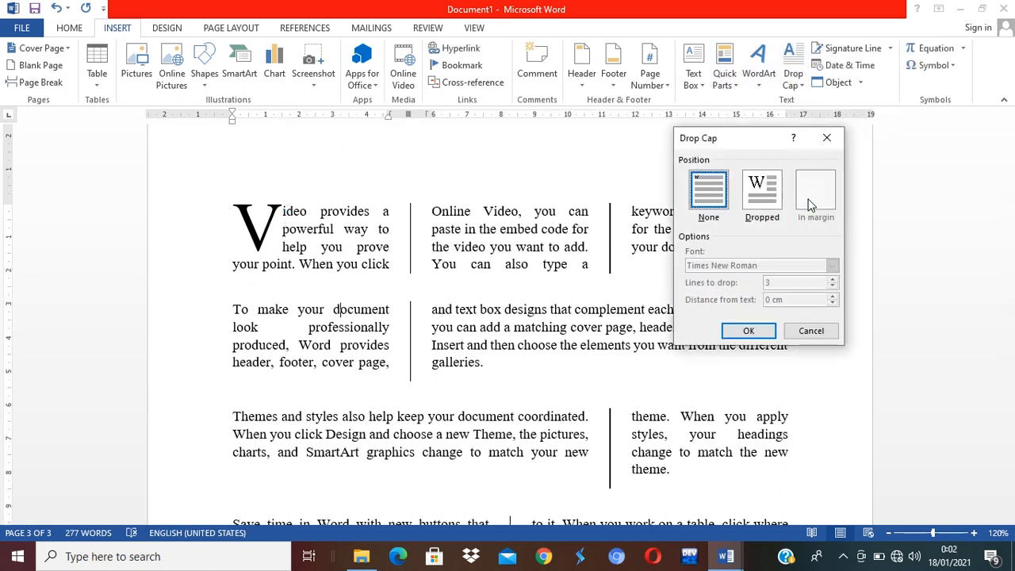
left_click(762, 198)
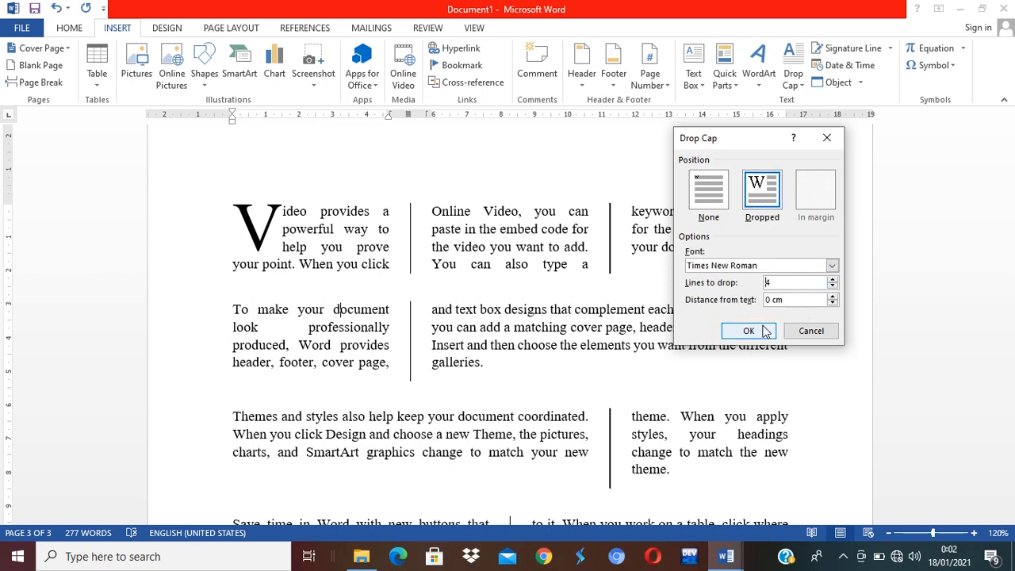
left_click(748, 330)
Add a Dropped drop cap spanning 2 lines to the third paragraph, starting "Themes and styles"
scroll(437, 243, "down", 3)
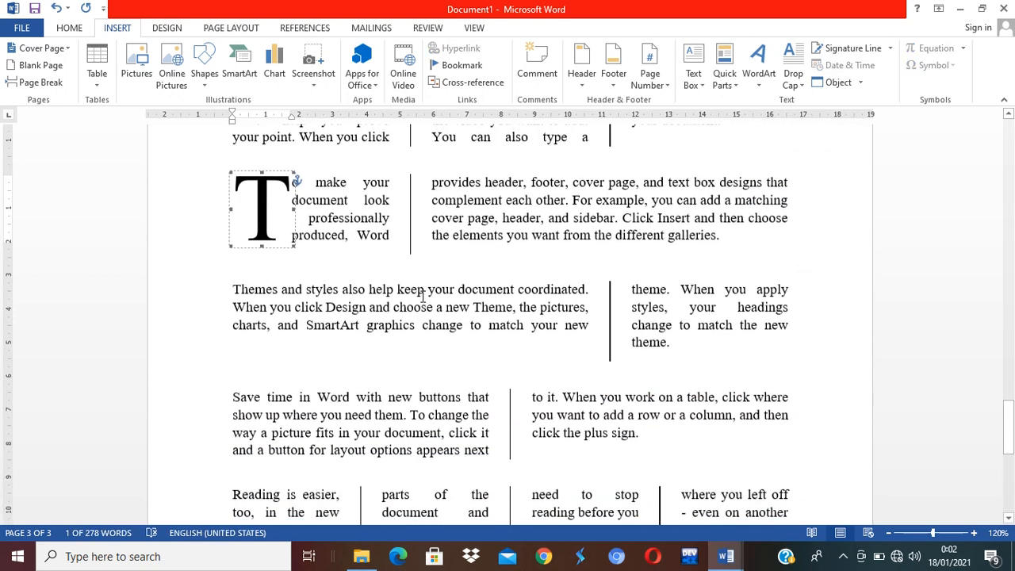
left_click(545, 266)
scroll(546, 266, "up", 4)
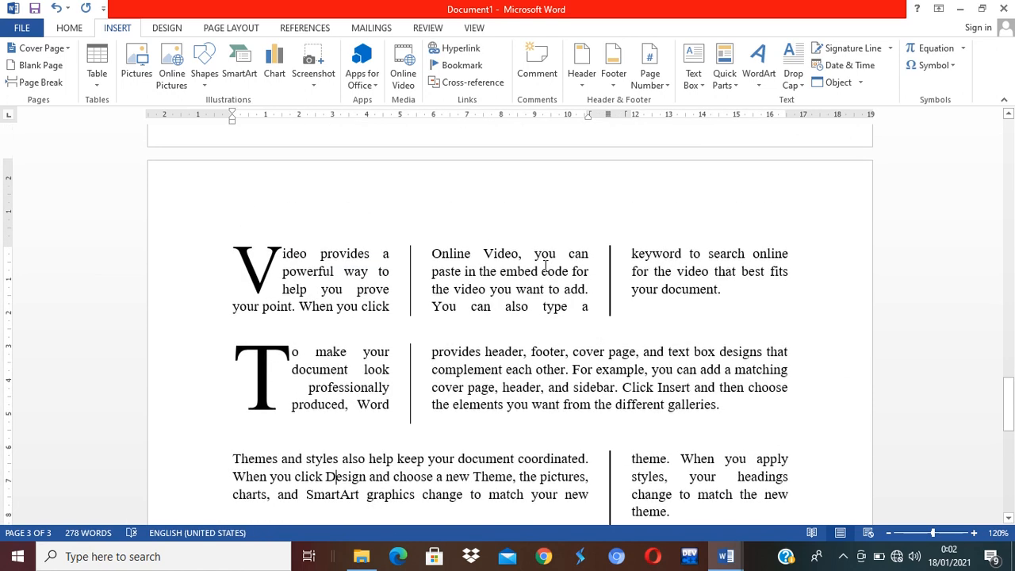
scroll(546, 266, "down", 5)
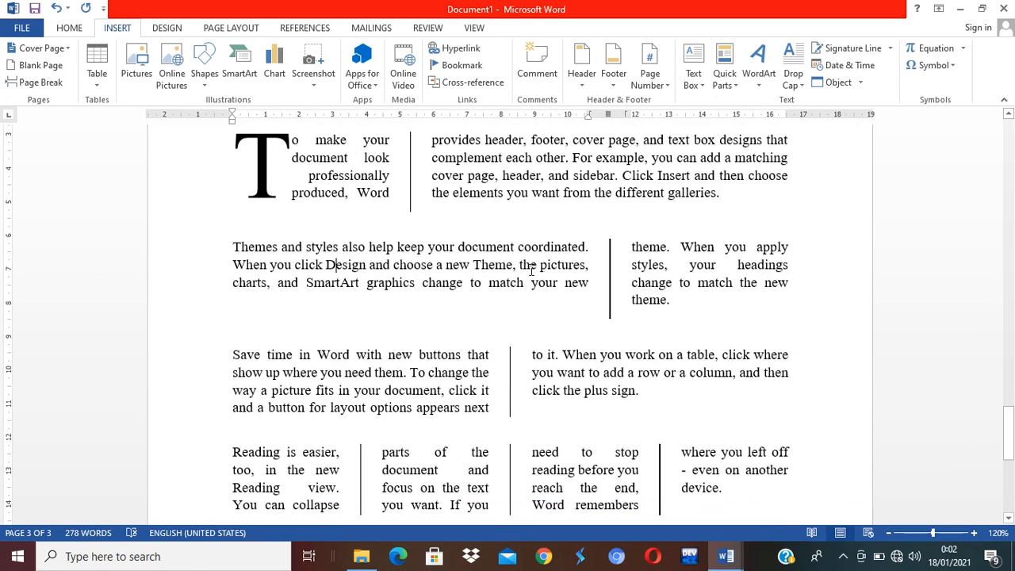
left_click(793, 70)
left_click(820, 201)
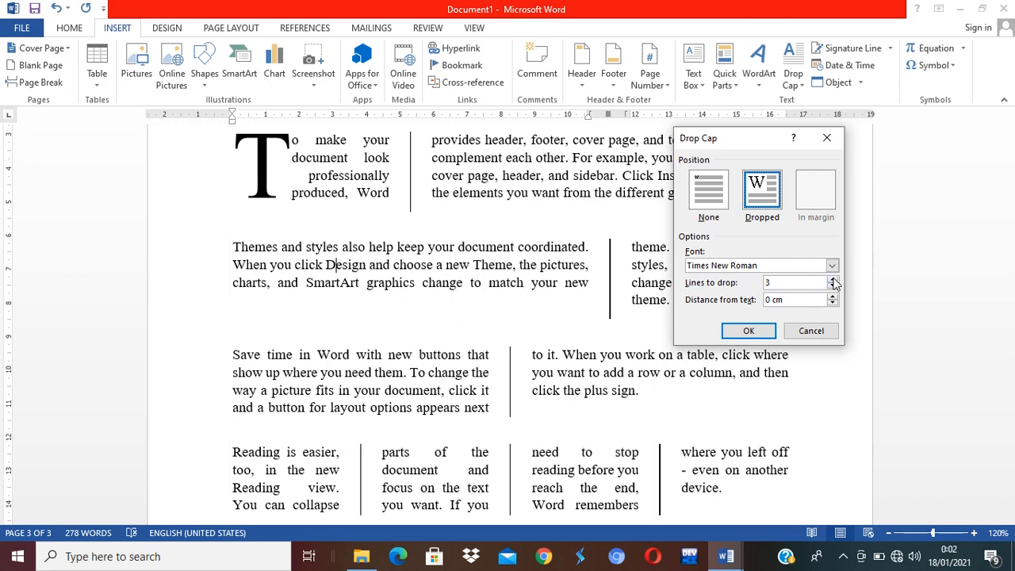
left_click(832, 279)
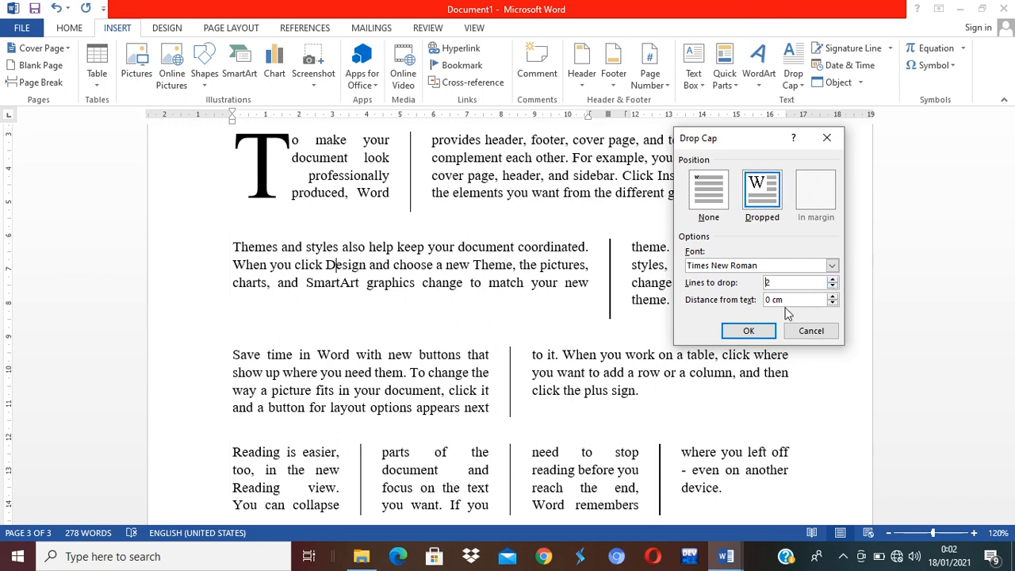
left_click(749, 330)
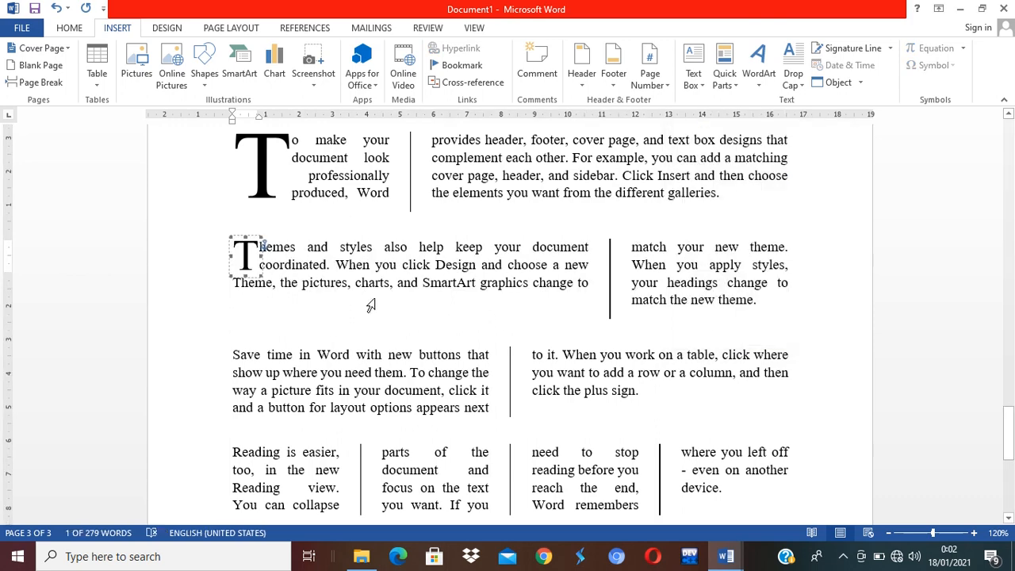
Add a Dropped drop cap spanning 2 lines to the fourth paragraph, starting "Save time in Word"
left_click(336, 349)
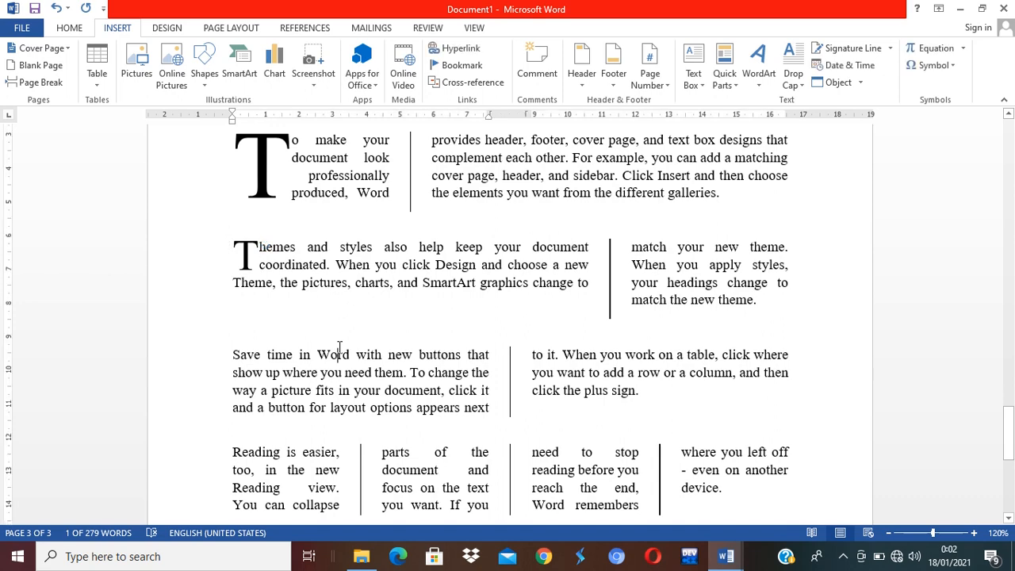
left_click(800, 82)
left_click(831, 205)
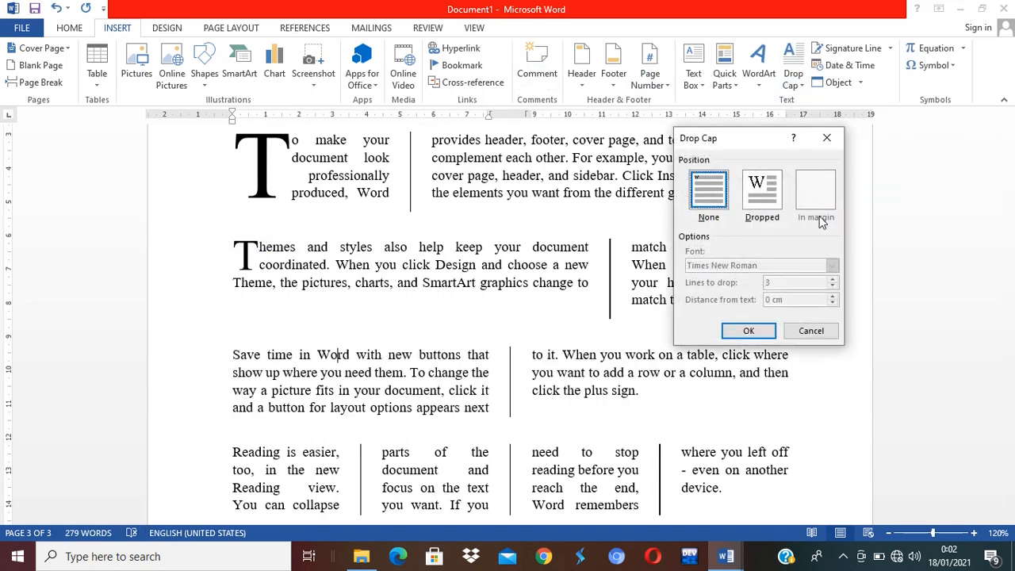
left_click(762, 193)
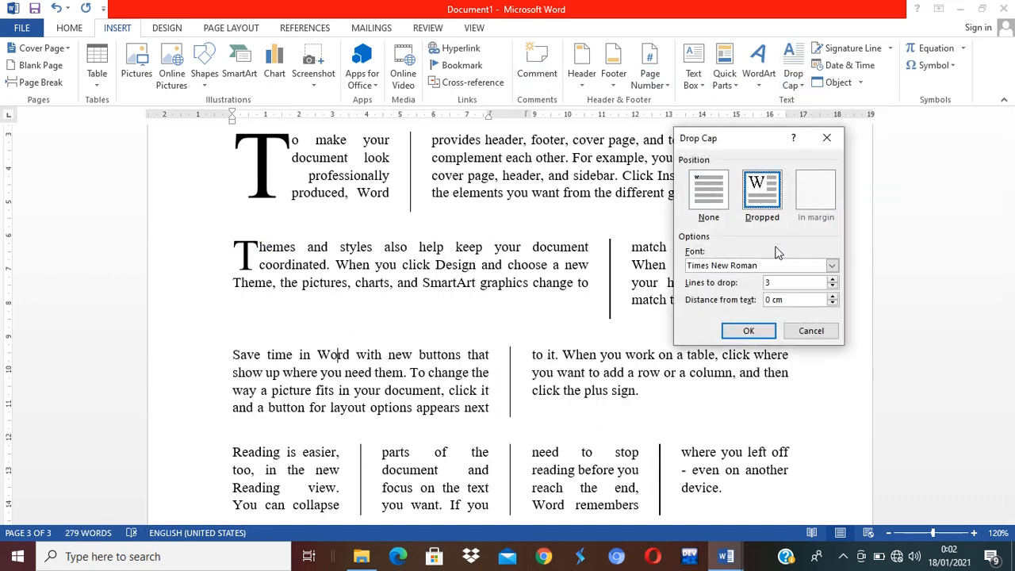
left_click(832, 290)
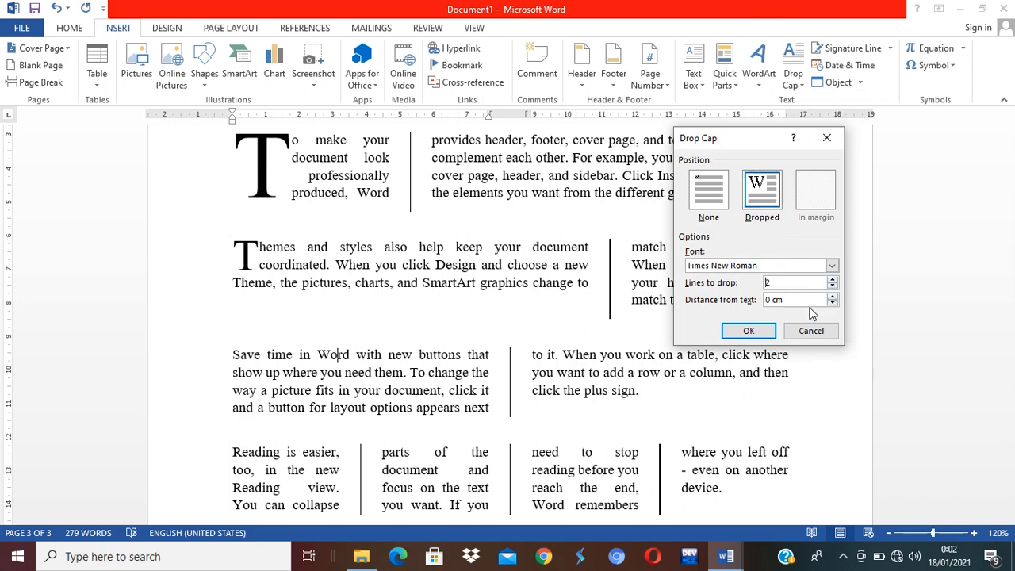
left_click(750, 332)
Add a Dropped drop cap spanning 2 lines to the fifth paragraph, starting "Reading is easier"
scroll(555, 238, "down", 3)
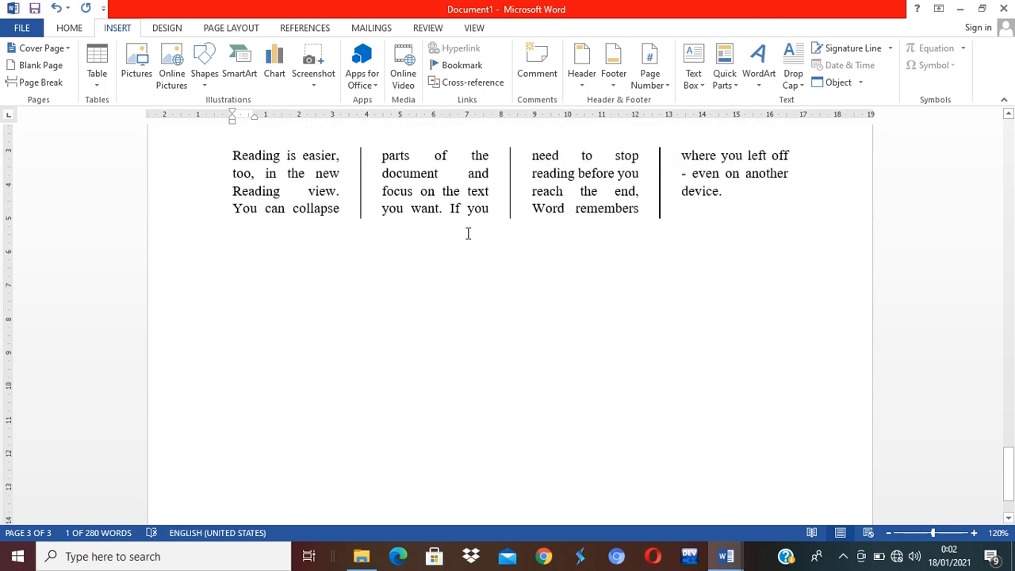
scroll(469, 233, "up", 3)
left_click(284, 333)
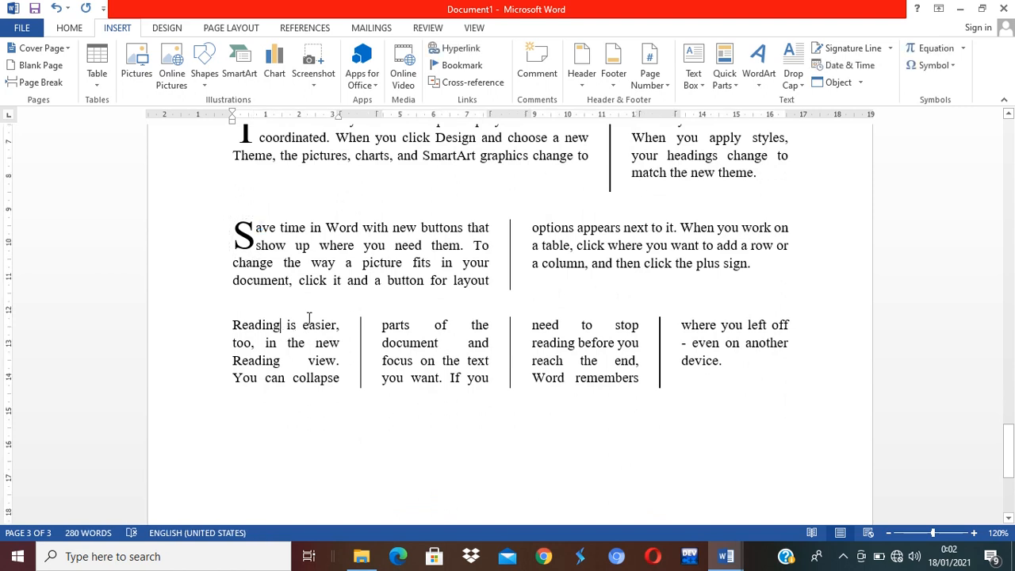
left_click(793, 79)
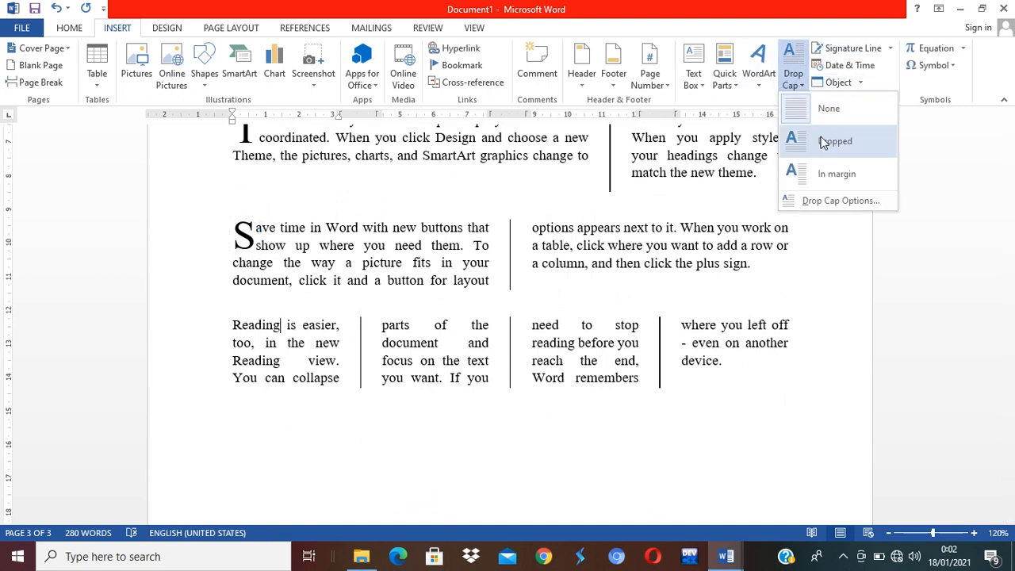
left_click(835, 201)
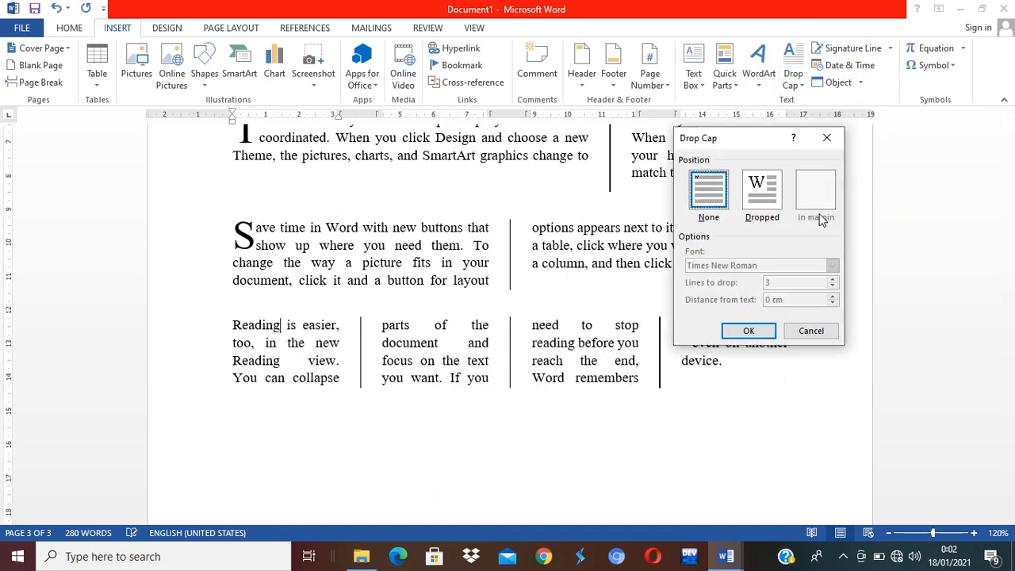
left_click(766, 216)
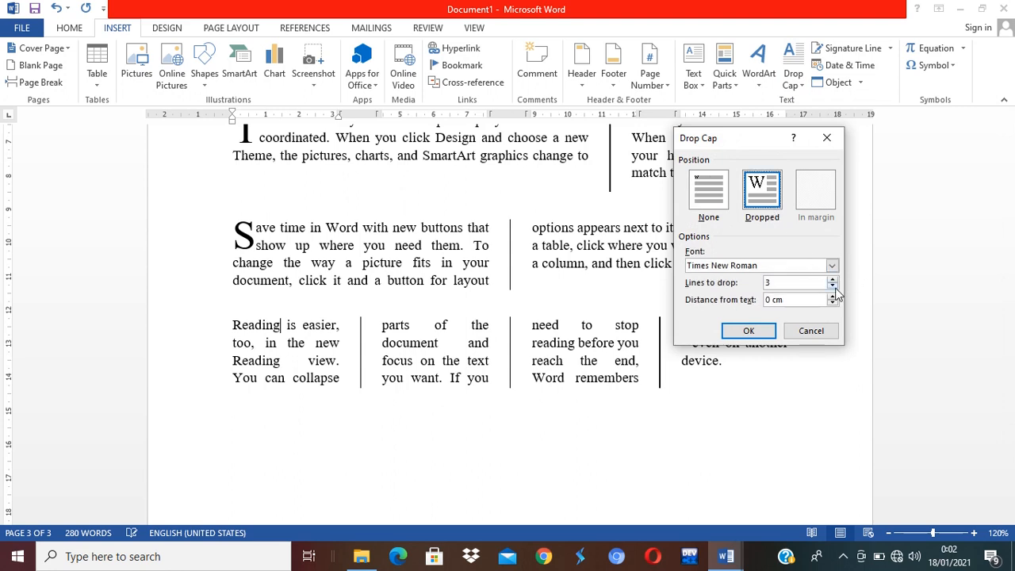
left_click(833, 289)
left_click(748, 331)
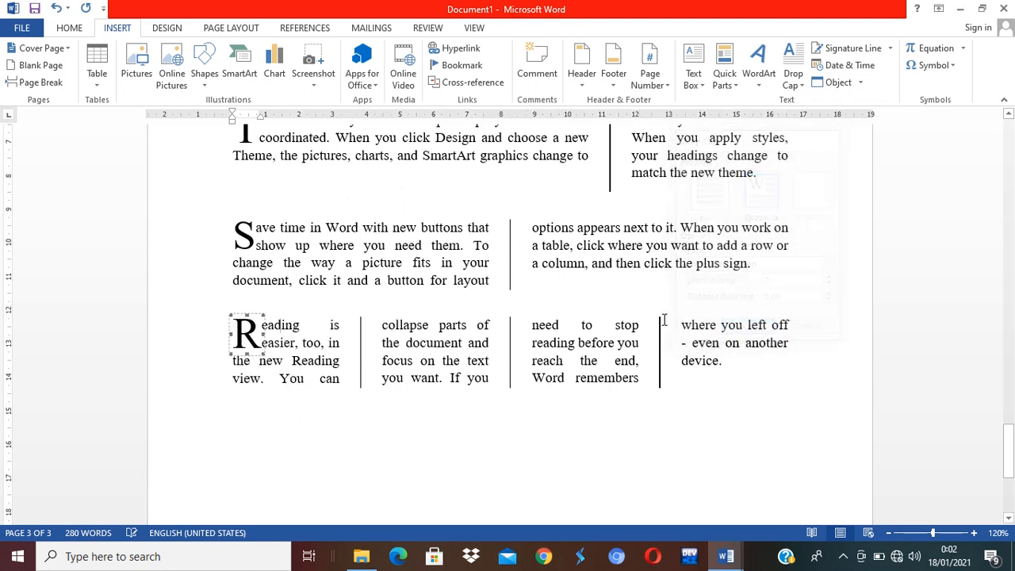
left_click(468, 293)
scroll(460, 290, "up", 10)
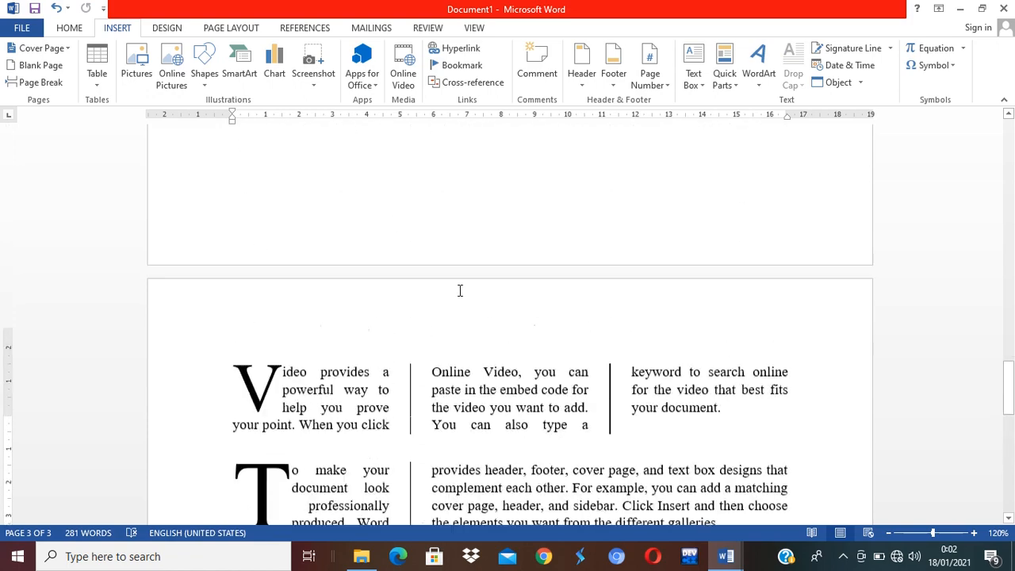
scroll(462, 301, "down", 10)
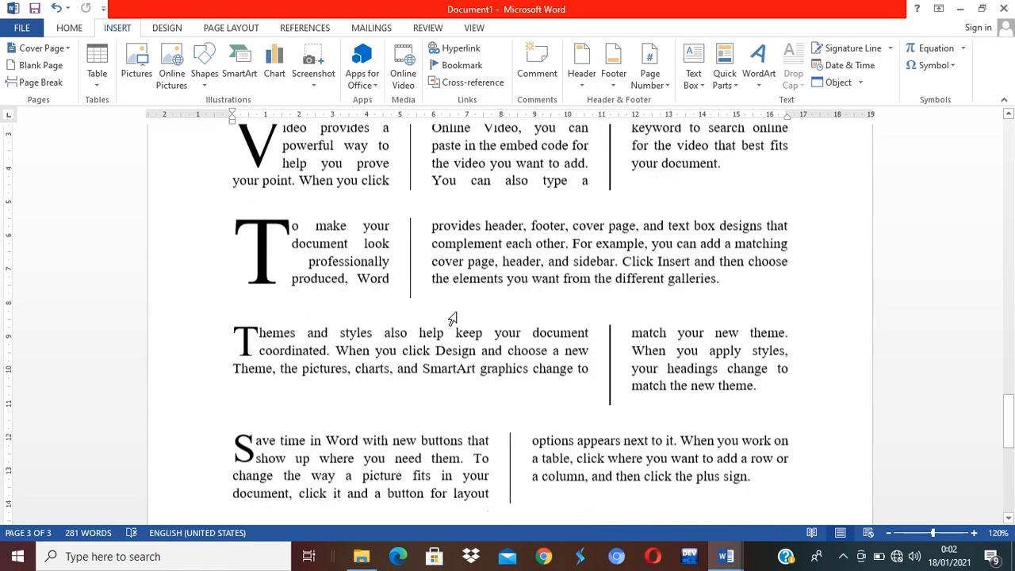
scroll(453, 316, "up", 4)
scroll(455, 312, "up", 1)
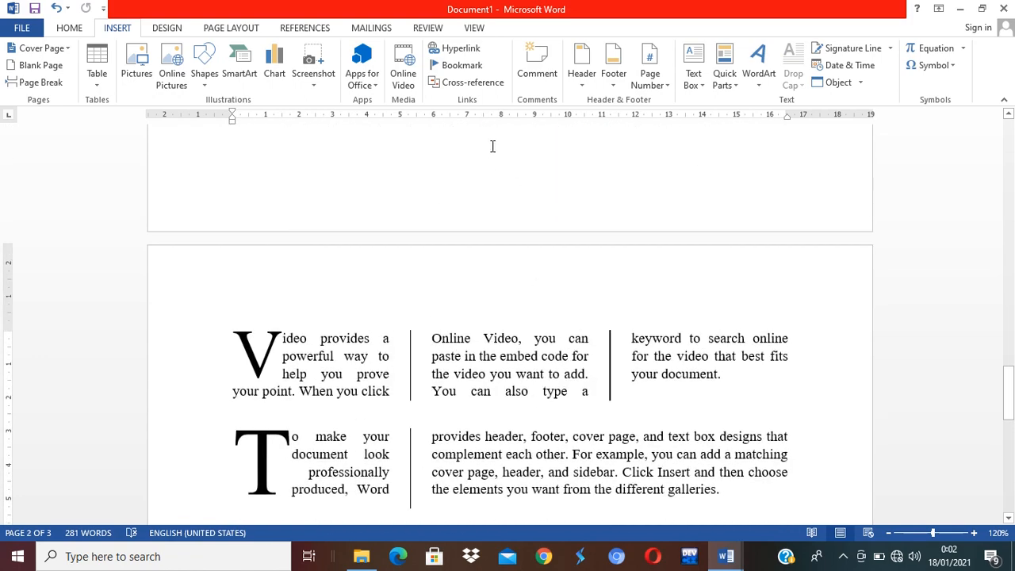
left_click(69, 32)
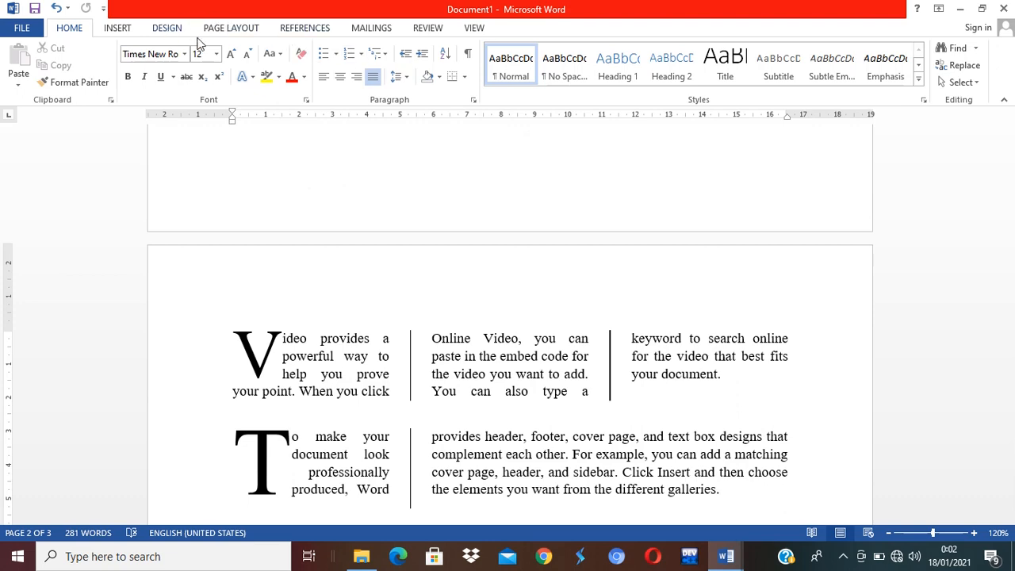
left_click(473, 100)
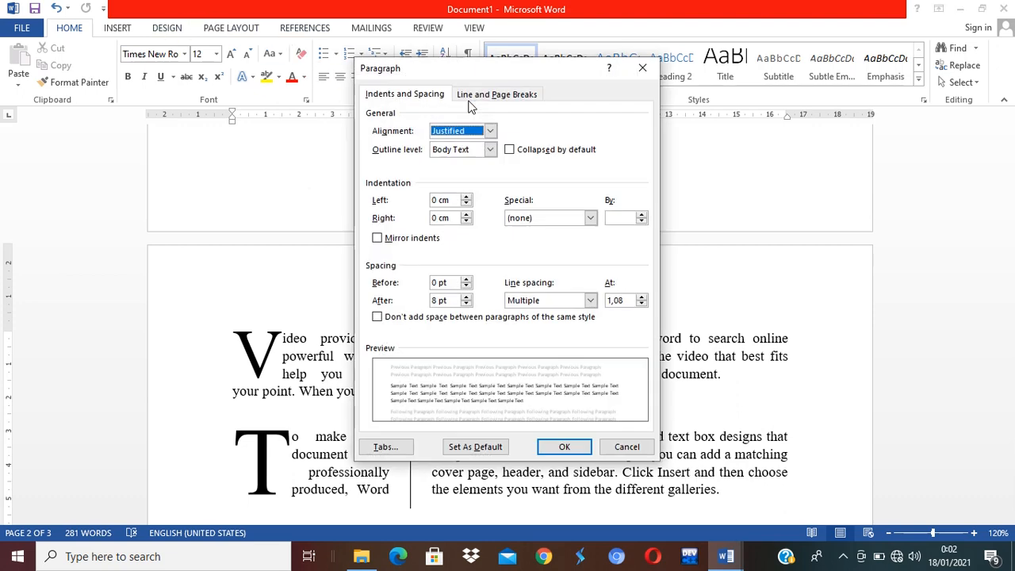
left_click(640, 67)
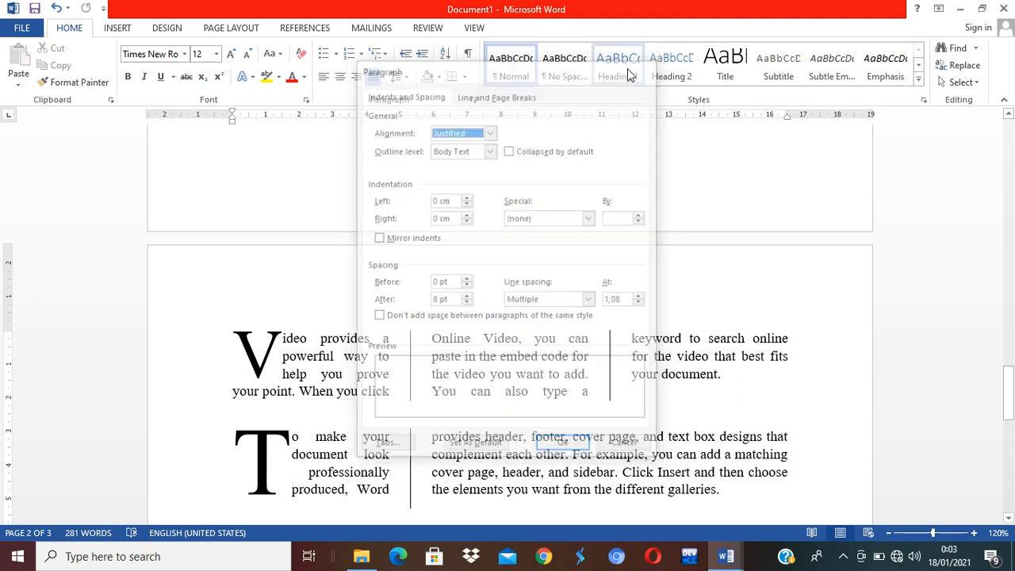
left_click(115, 29)
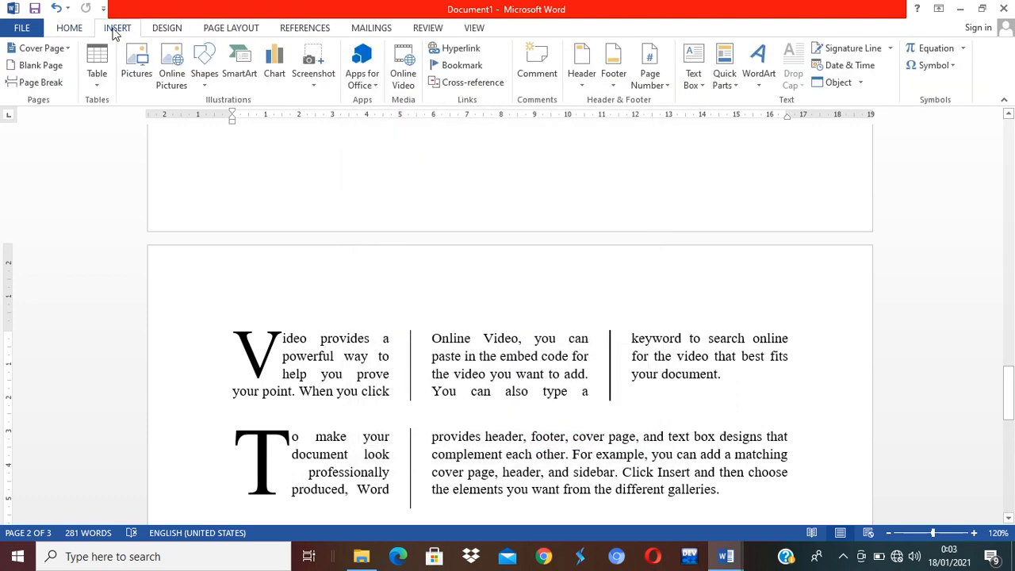
left_click(168, 32)
left_click(217, 32)
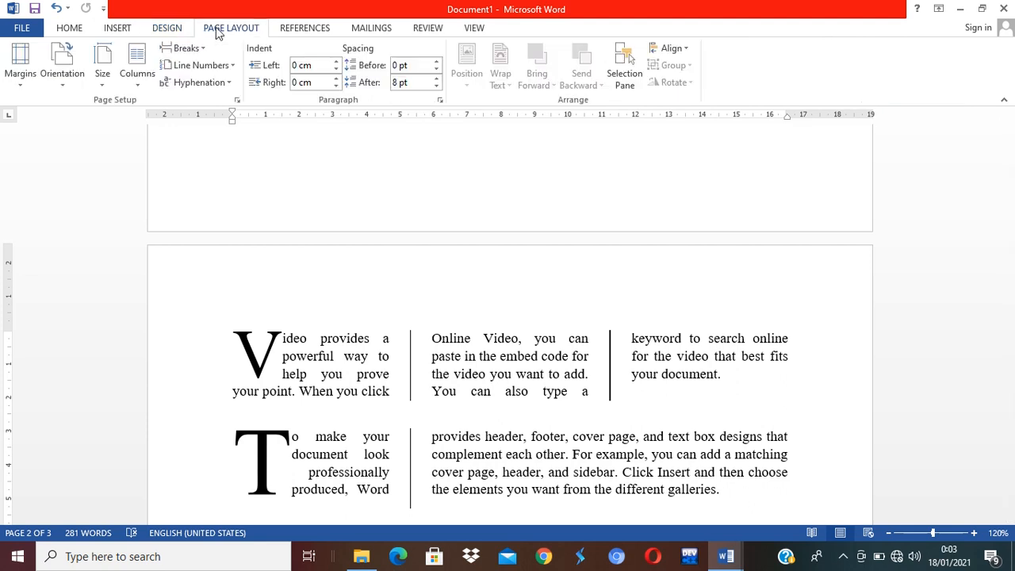
left_click(133, 35)
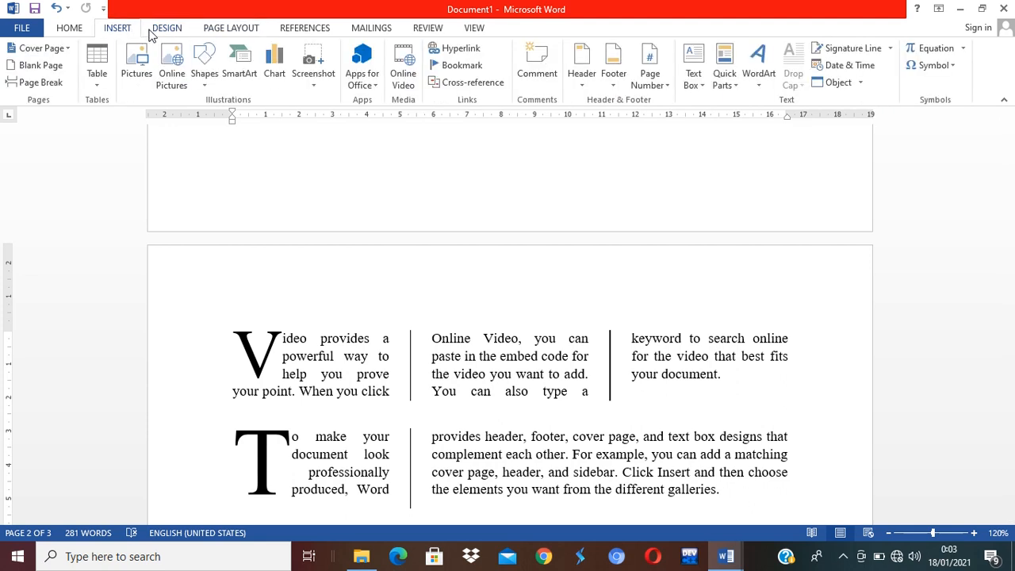
Set up a page border using the black-framed zigzag ribbon art design with a width of 16 pt
left_click(161, 36)
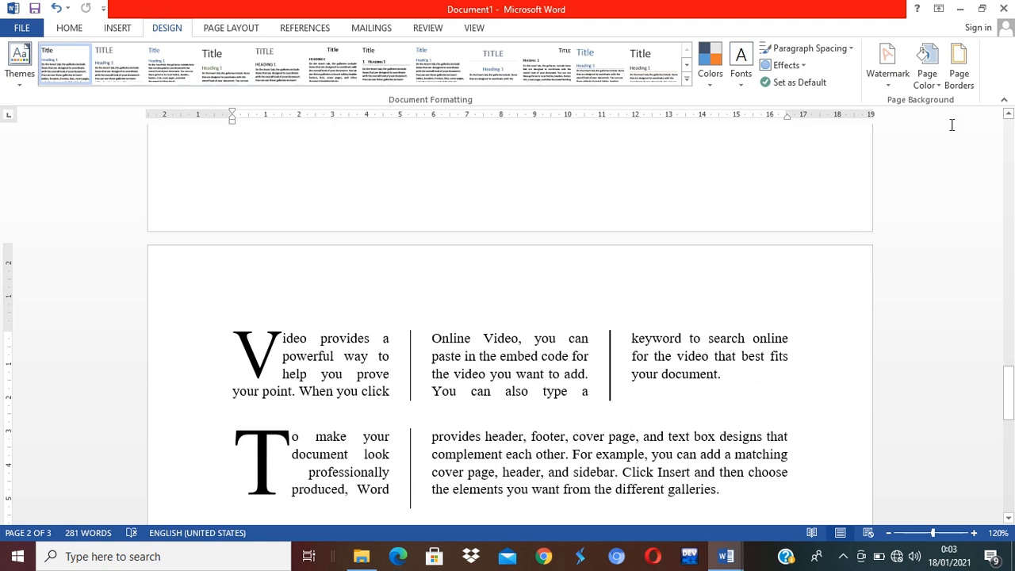
left_click(962, 75)
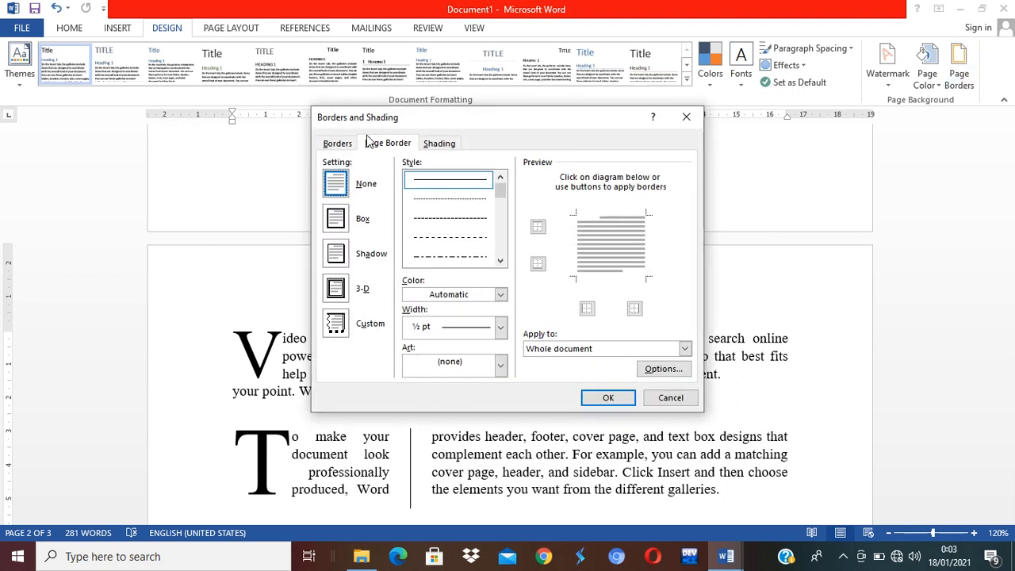
left_click(491, 375)
scroll(466, 431, "down", 3)
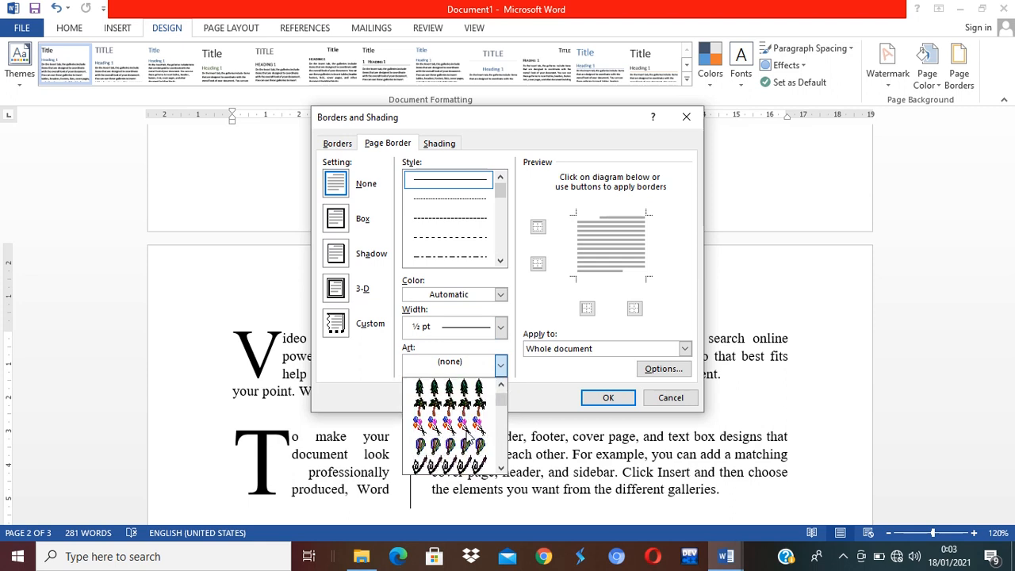
scroll(466, 433, "down", 8)
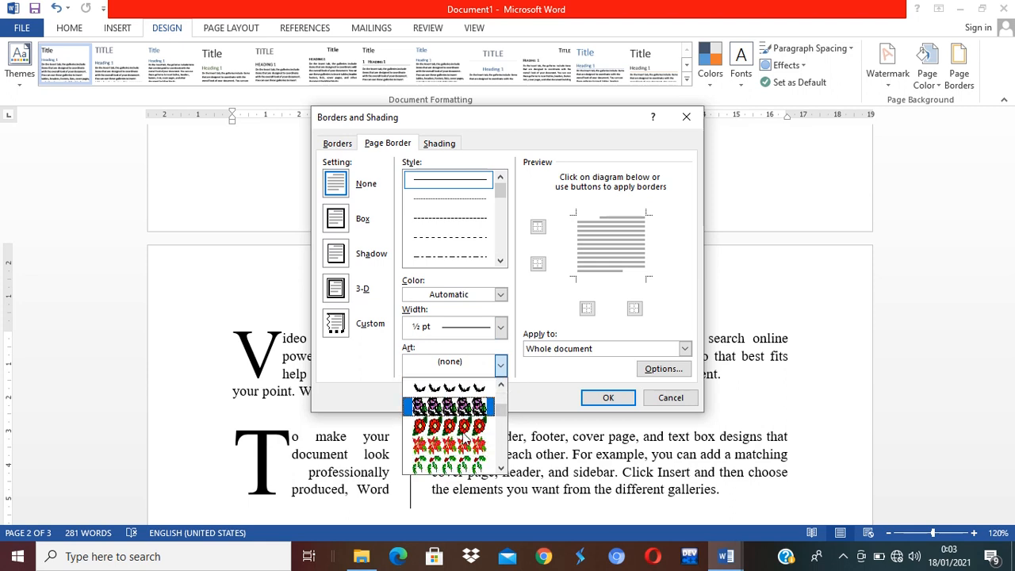
scroll(466, 438, "down", 8)
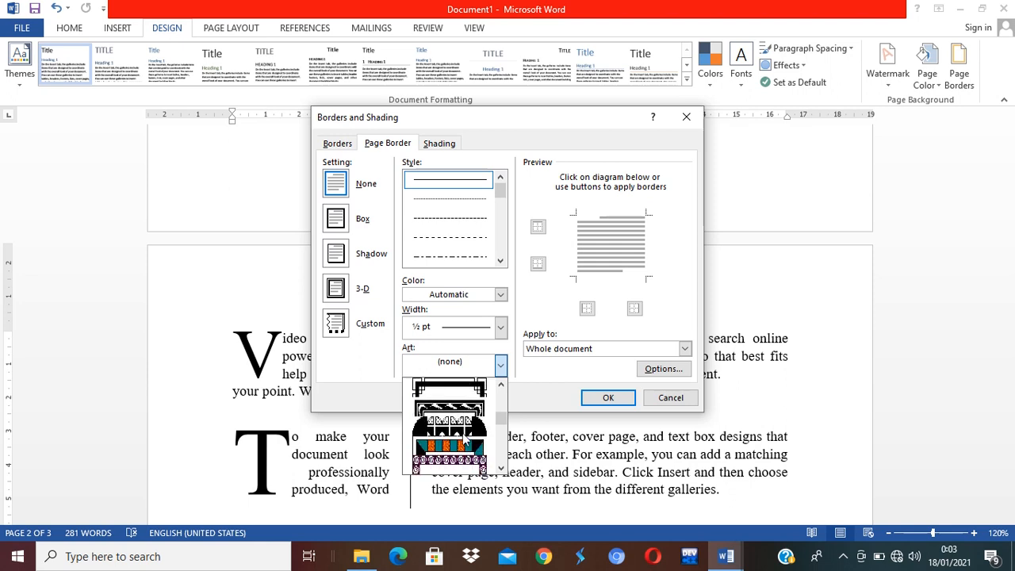
scroll(467, 438, "down", 3)
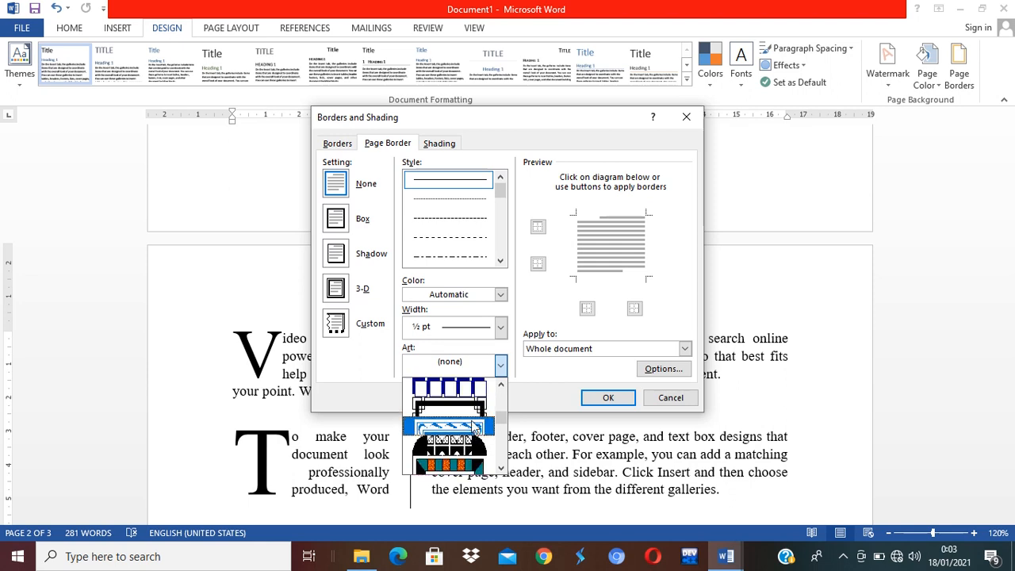
left_click(471, 425)
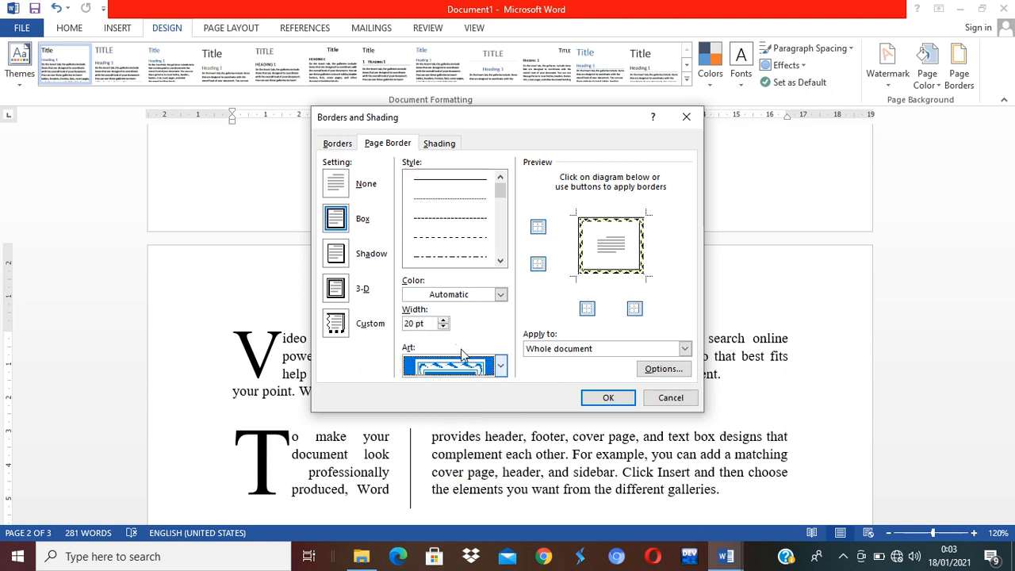
left_click(442, 328)
left_click(442, 327)
left_click(442, 327)
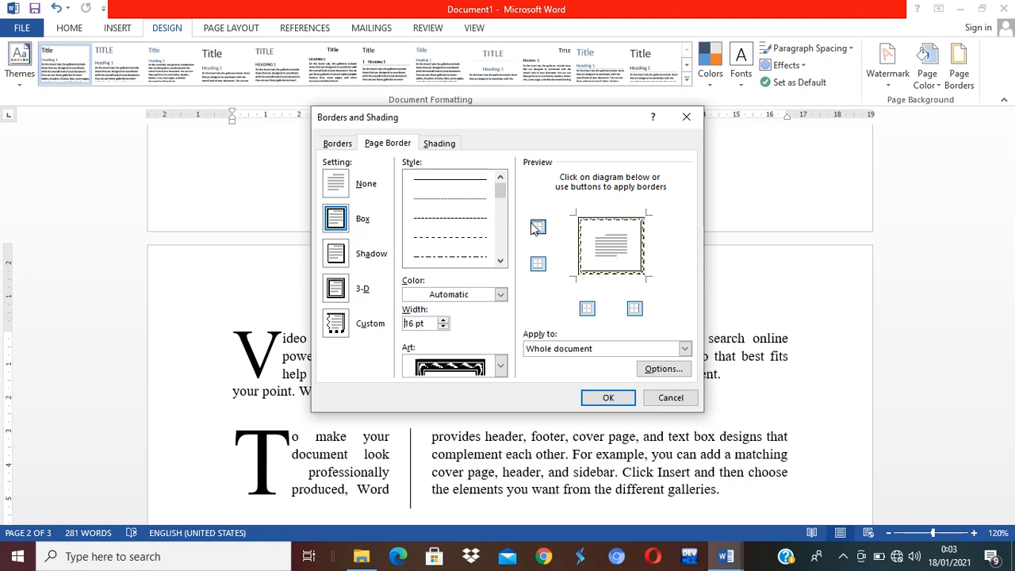
Set the page border's margins to be measured from Text, apply the border to the whole document and review the bordered pages
left_click(658, 369)
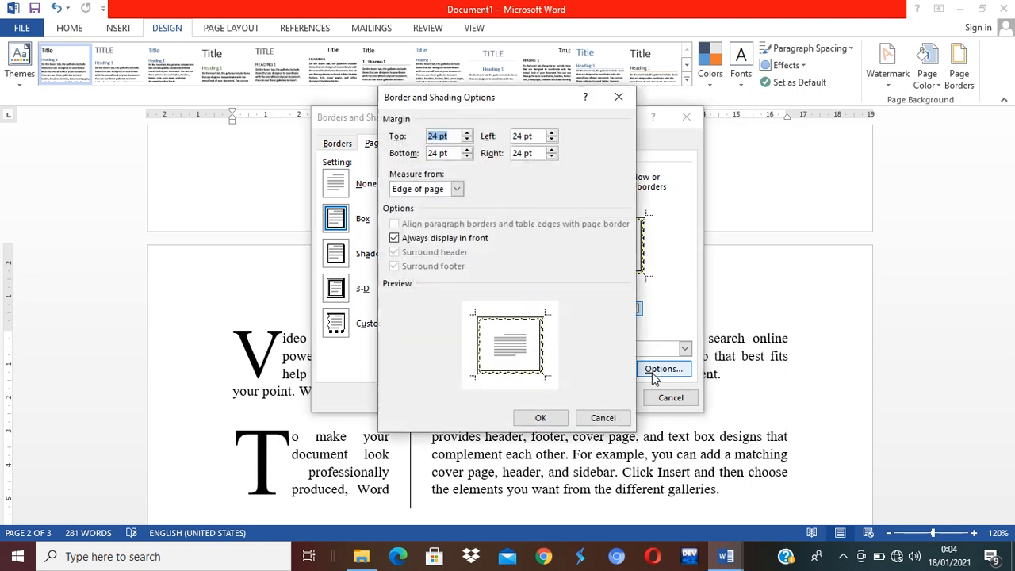
left_click(457, 190)
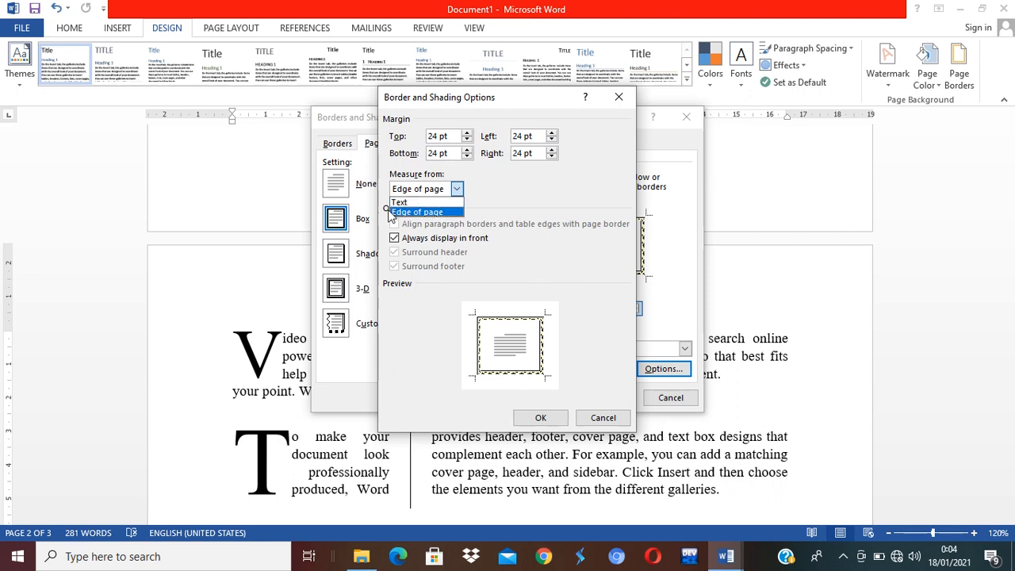
left_click(413, 203)
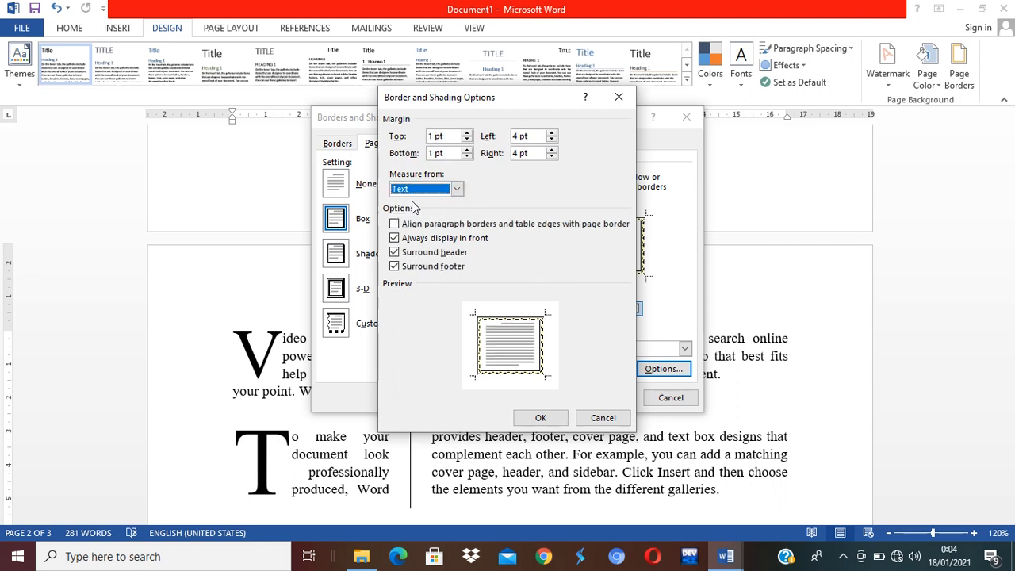
left_click(550, 419)
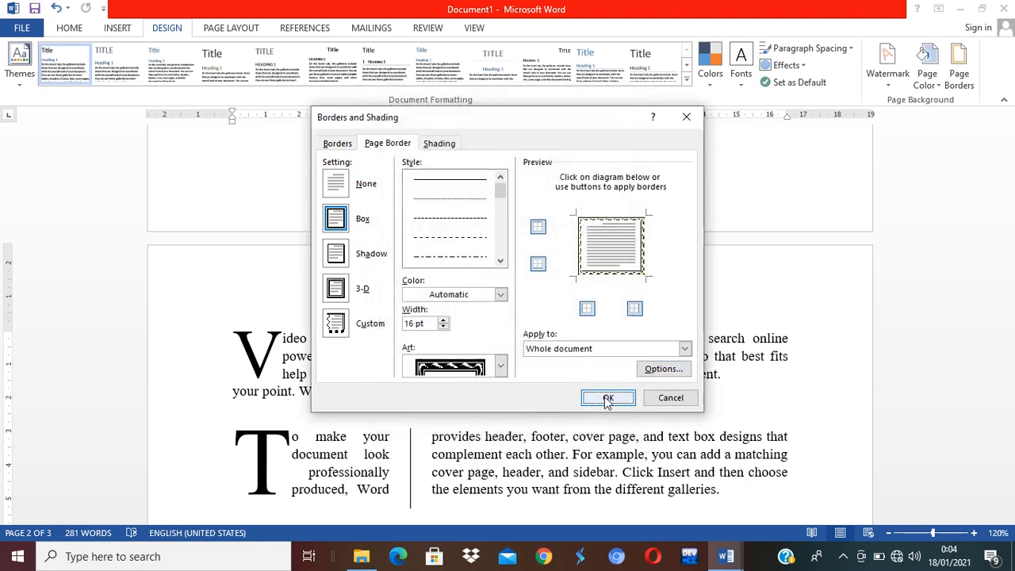
left_click(607, 398)
scroll(602, 392, "down", 10)
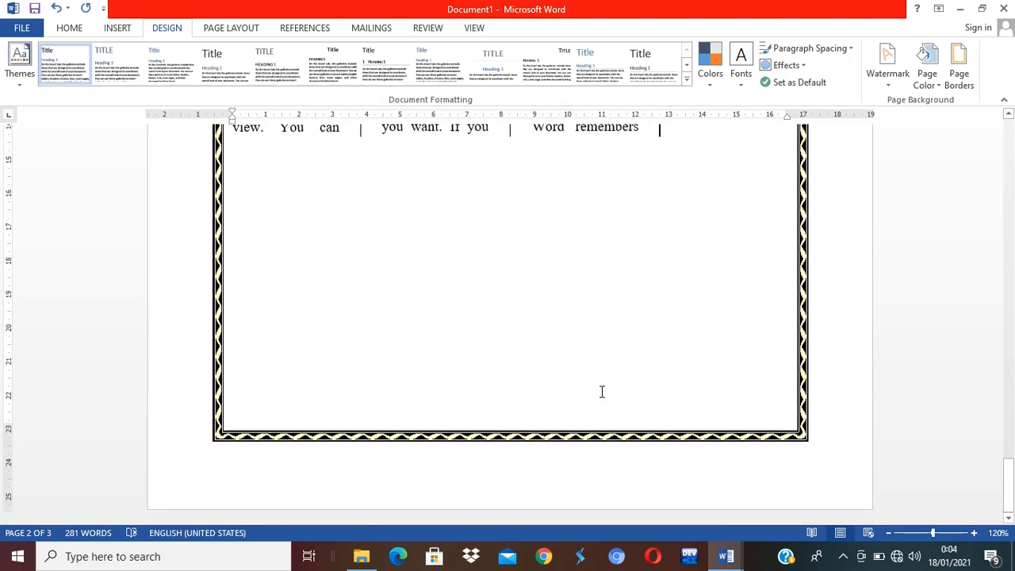
scroll(602, 392, "up", 15)
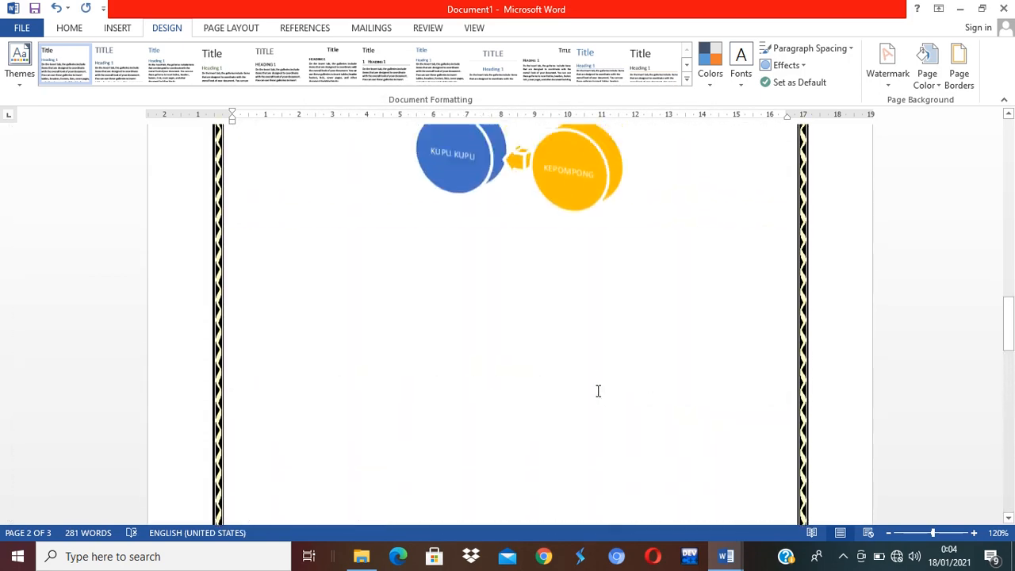
scroll(598, 391, "up", 20)
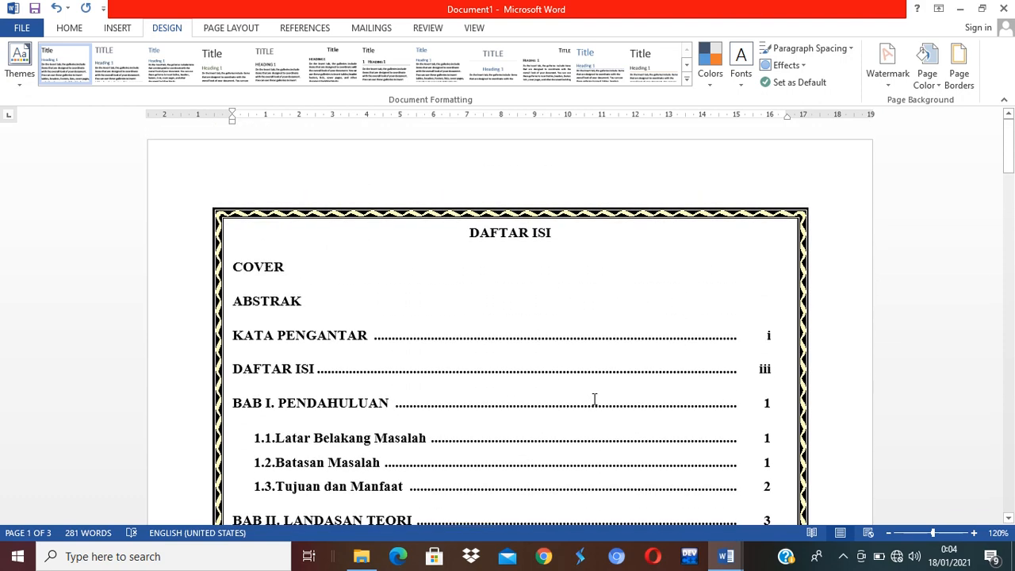
scroll(652, 344, "down", 20)
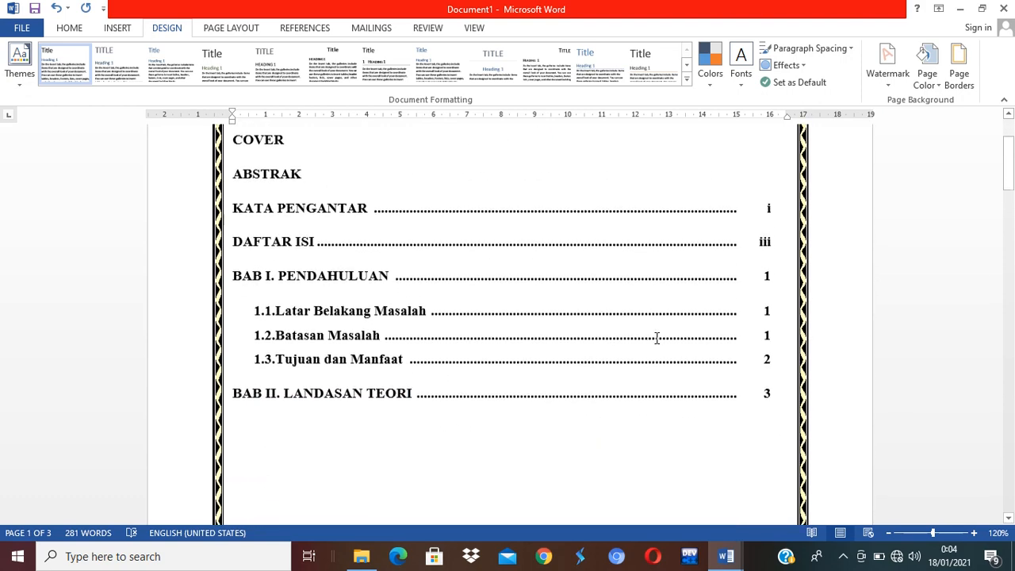
scroll(667, 337, "up", 10)
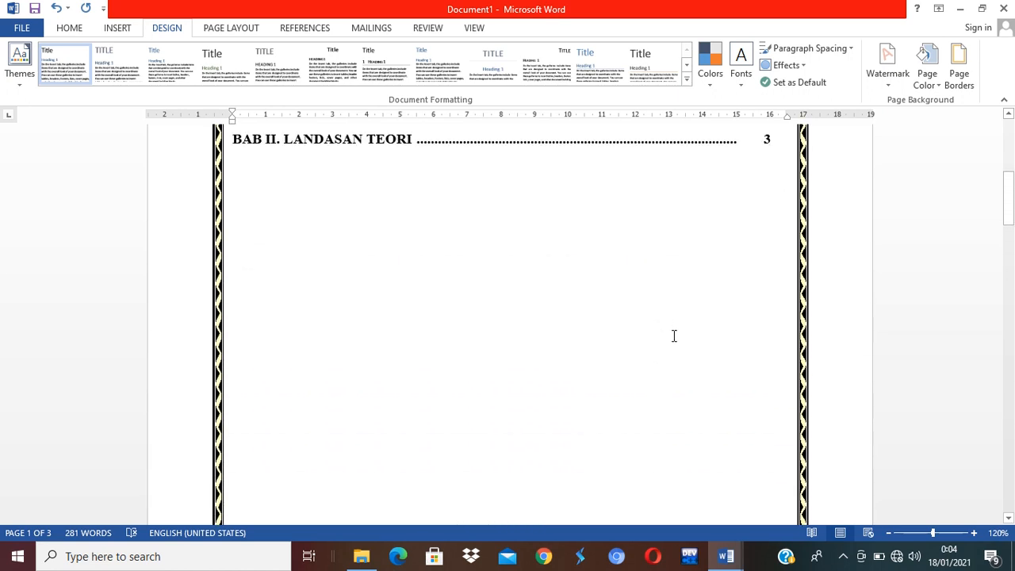
Set up a custom text watermark for the document reading "Dilarang Memperbanyak"
left_click(889, 82)
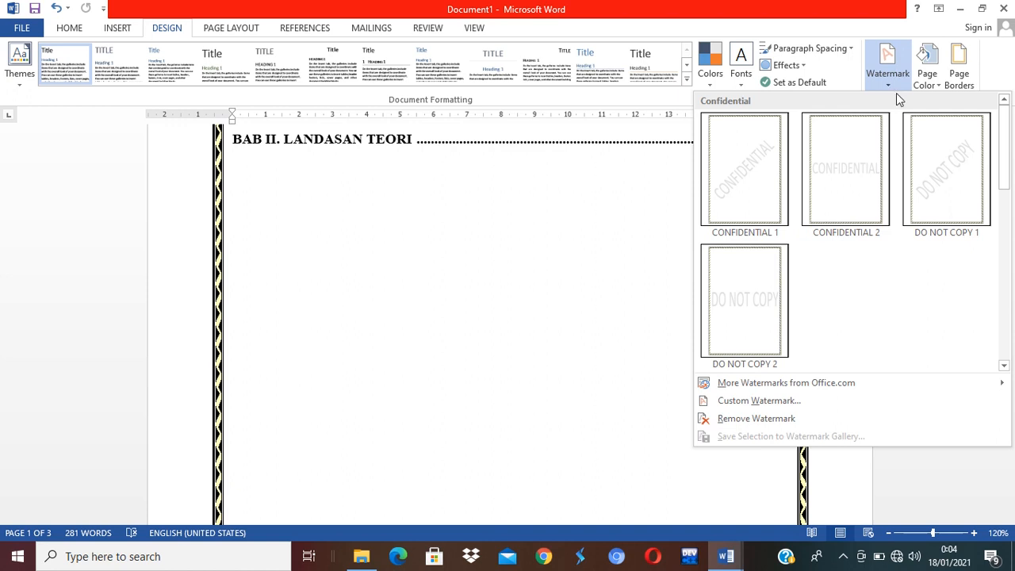
left_click(809, 407)
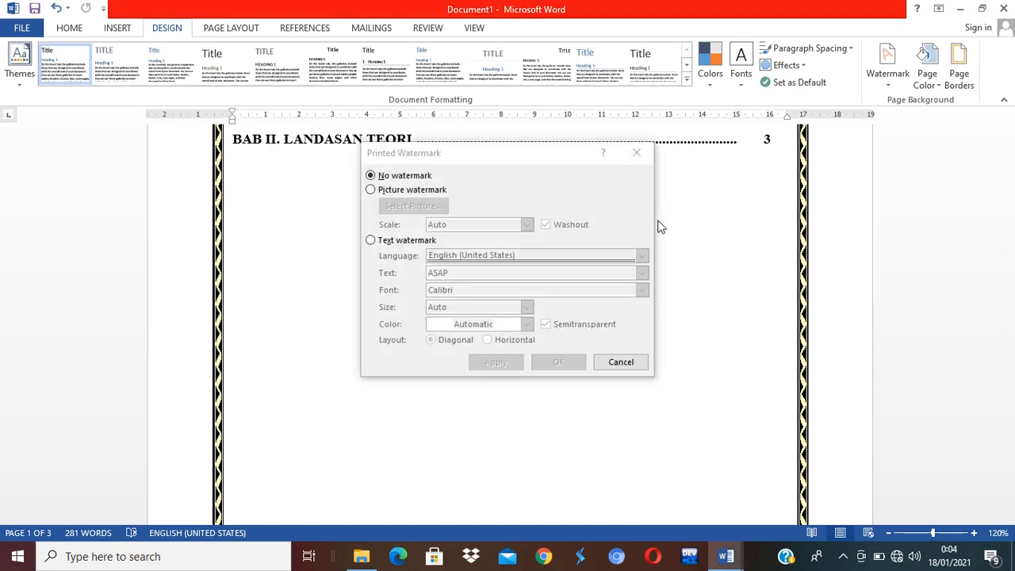
left_click(405, 240)
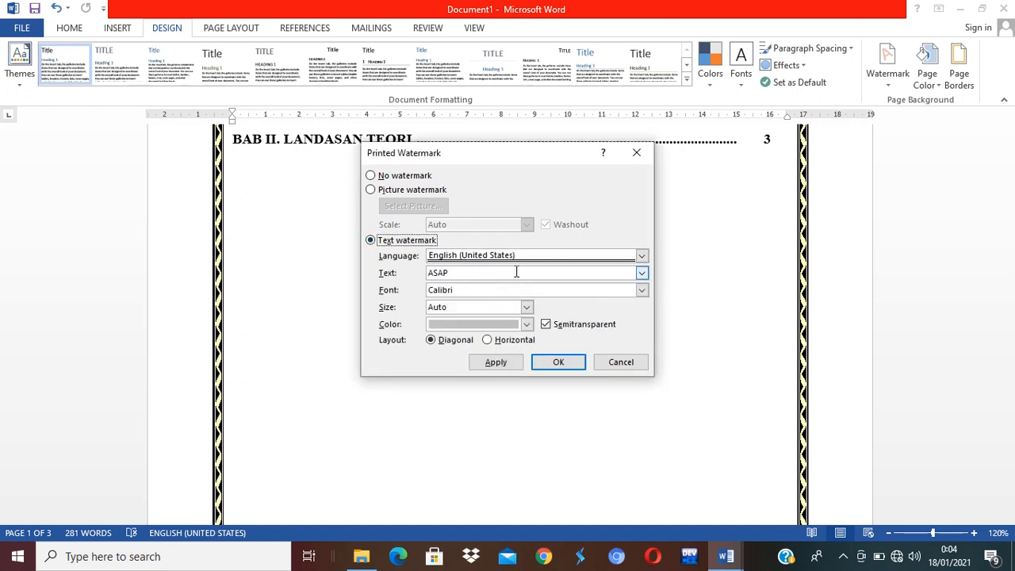
left_click_drag(516, 272, 303, 277)
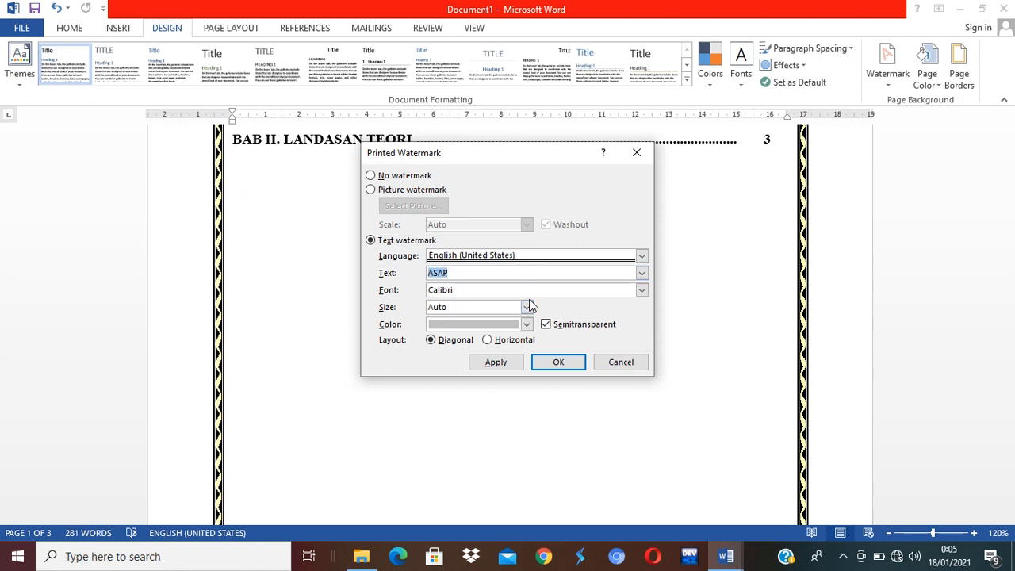
type("Dilarang")
key("BackSpace")
key("BackSpace")
key("BackSpace")
key("BackSpace")
type("rang Memperbanya")
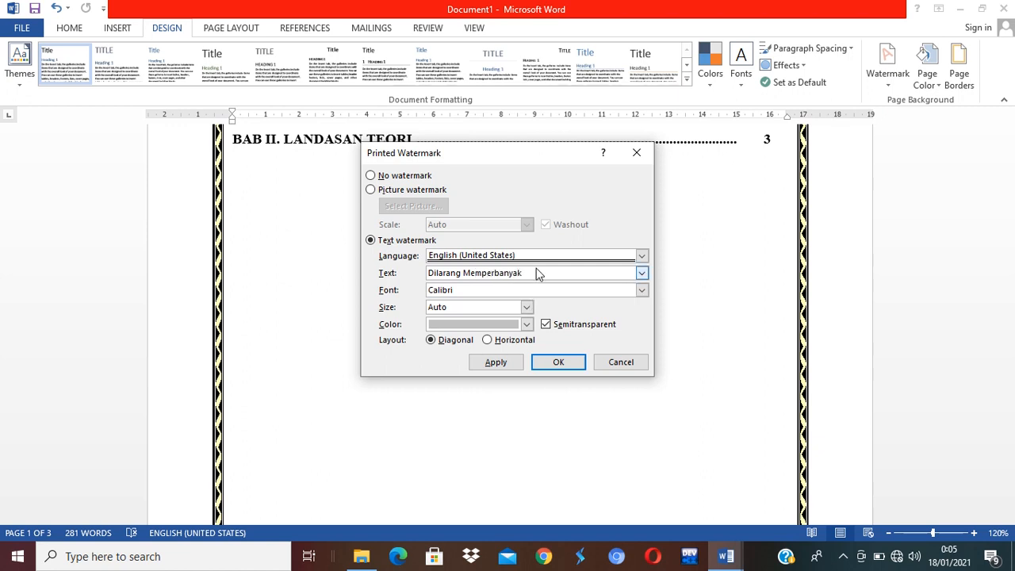
type("k")
Colour the watermark light orange, apply it to the document and review it across the pages
left_click(527, 324)
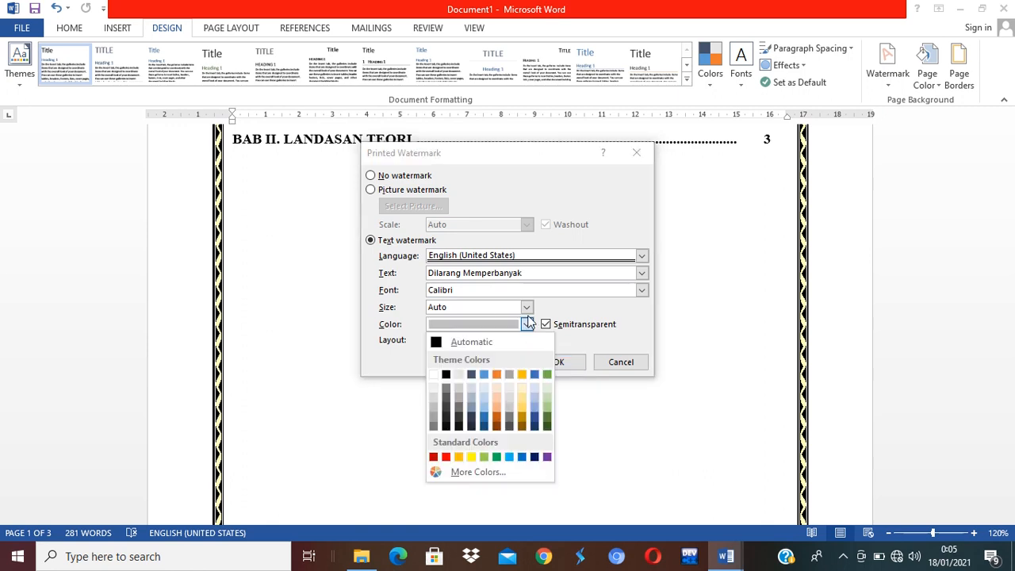
left_click(497, 411)
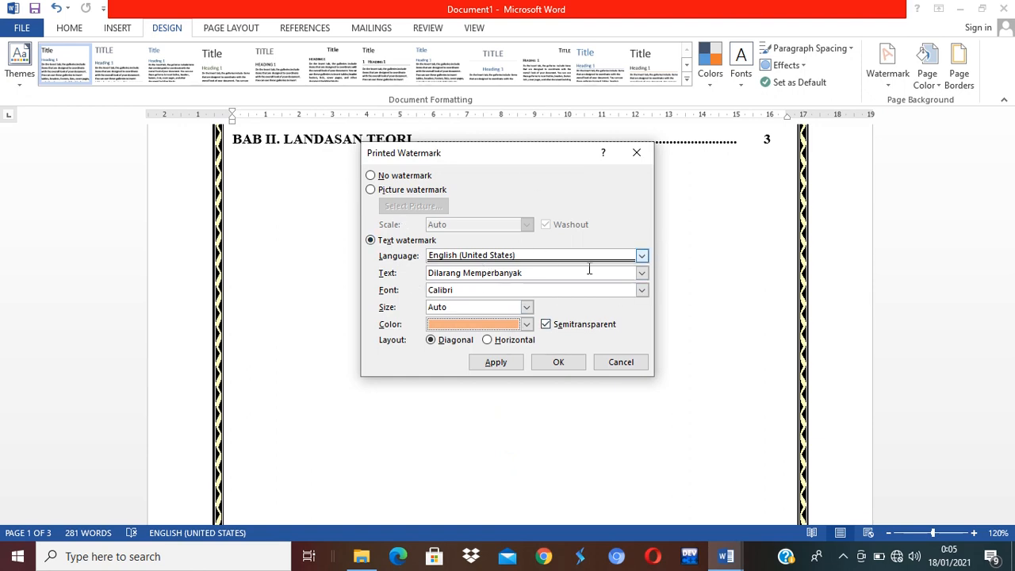
left_click(567, 365)
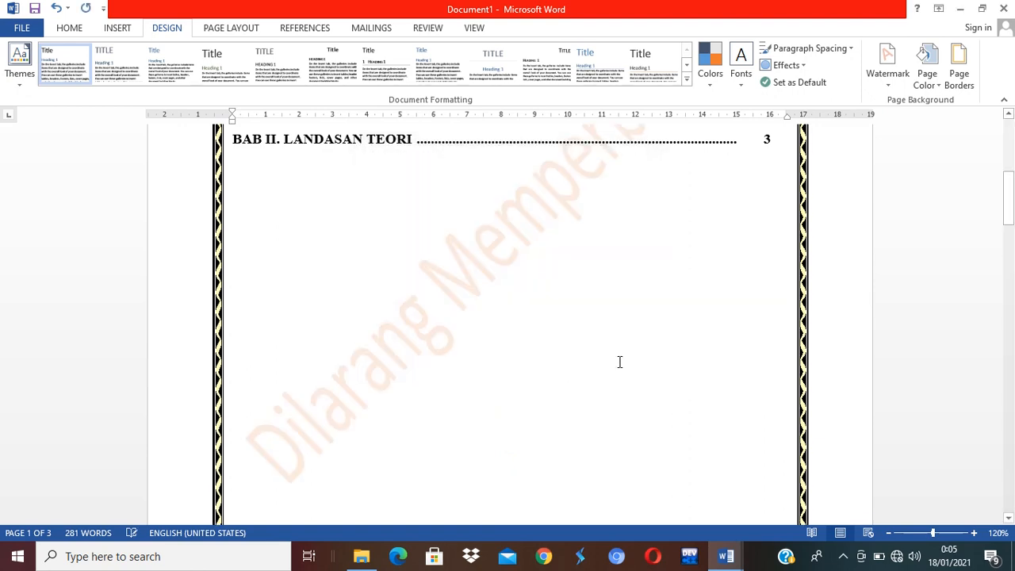
scroll(619, 362, "up", 5)
scroll(619, 362, "down", 15)
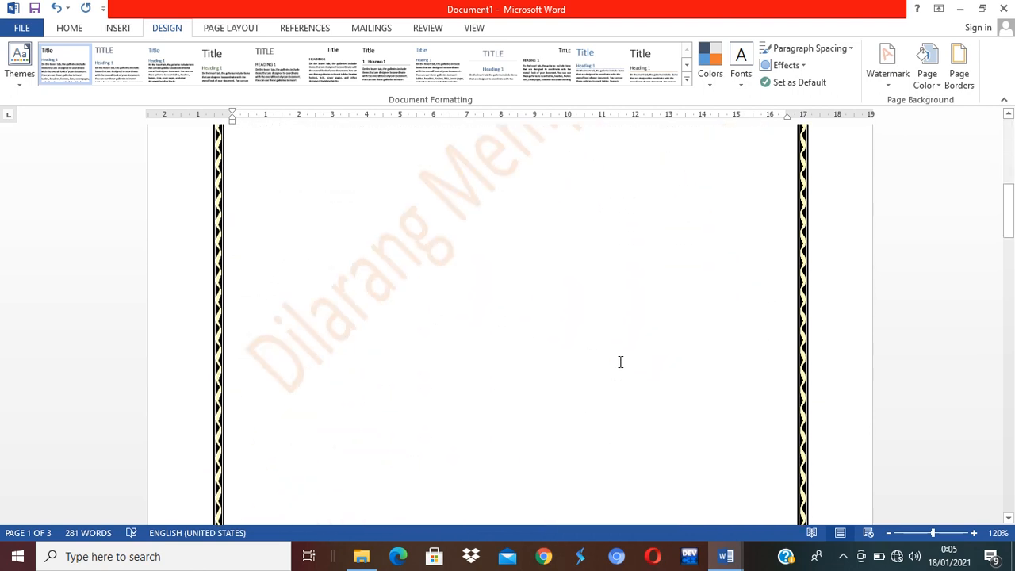
scroll(624, 362, "down", 3)
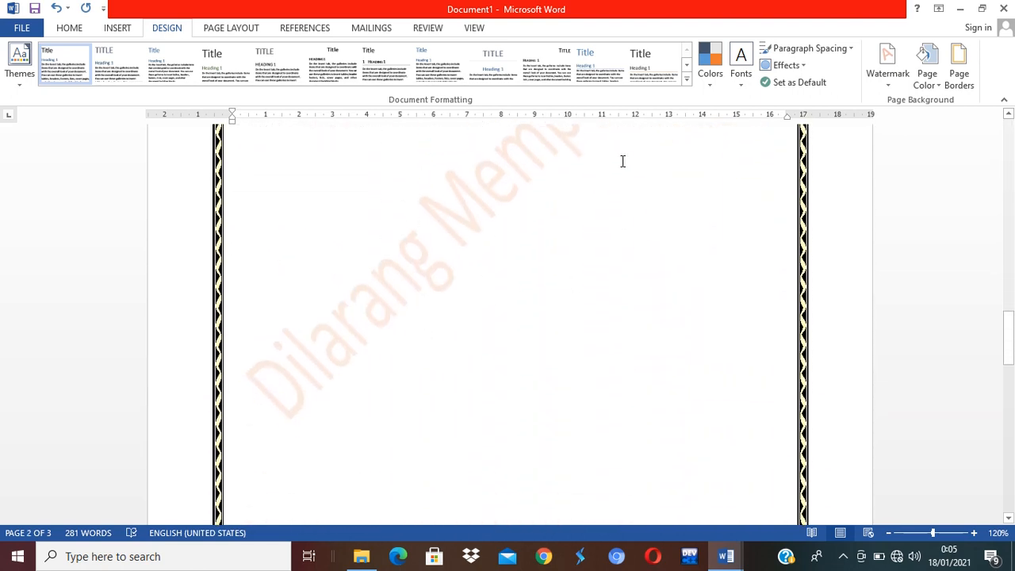
scroll(646, 223, "down", 3)
scroll(643, 227, "down", 10)
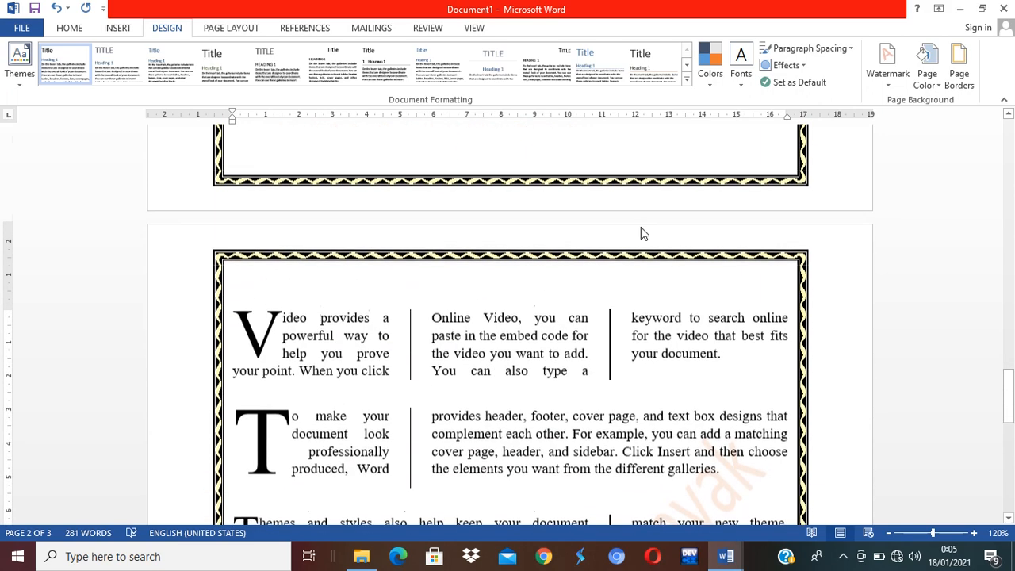